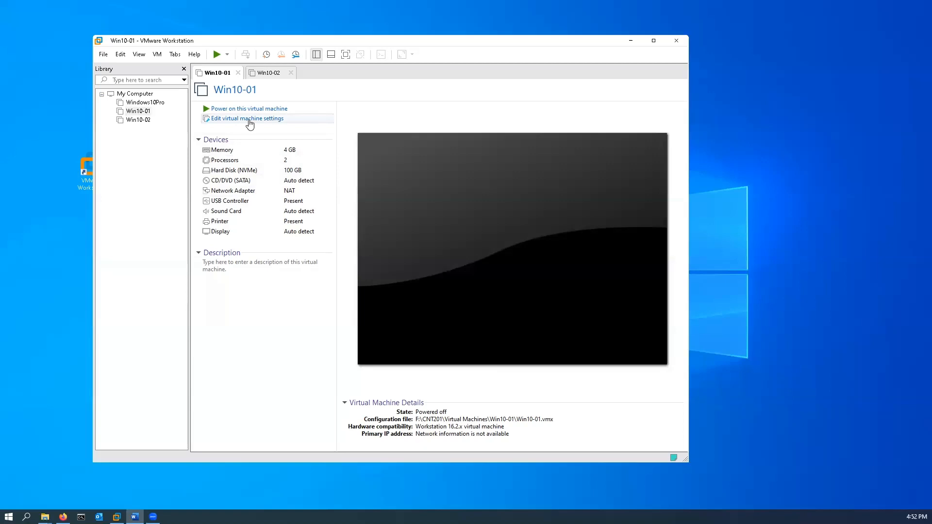
# In the Win10-01 settings, configure a new 1 GB NVMe virtual hard disk stored as a single file
pyautogui.click(250, 119)
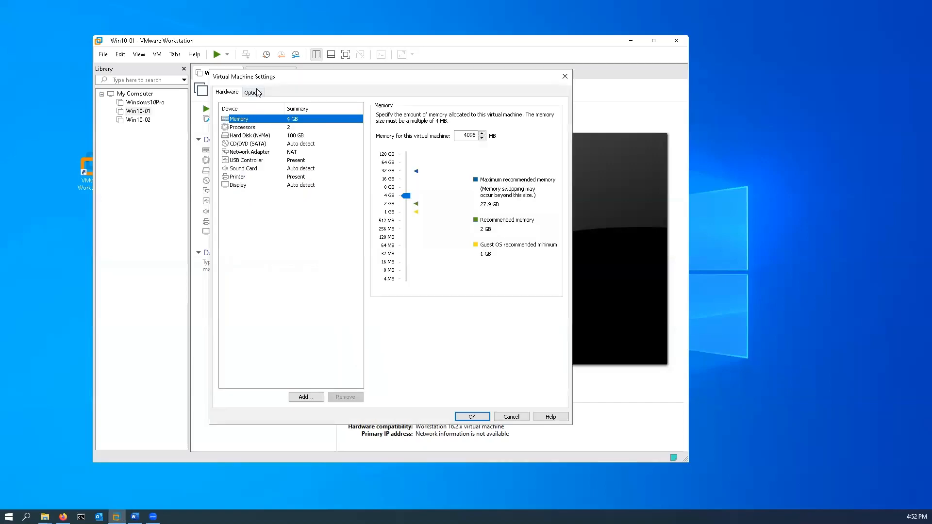
pyautogui.click(309, 399)
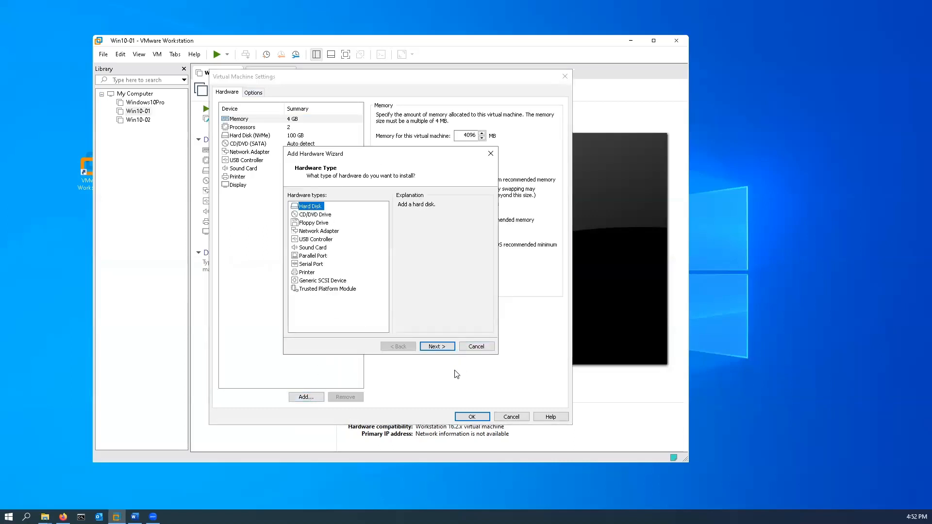
pyautogui.click(437, 347)
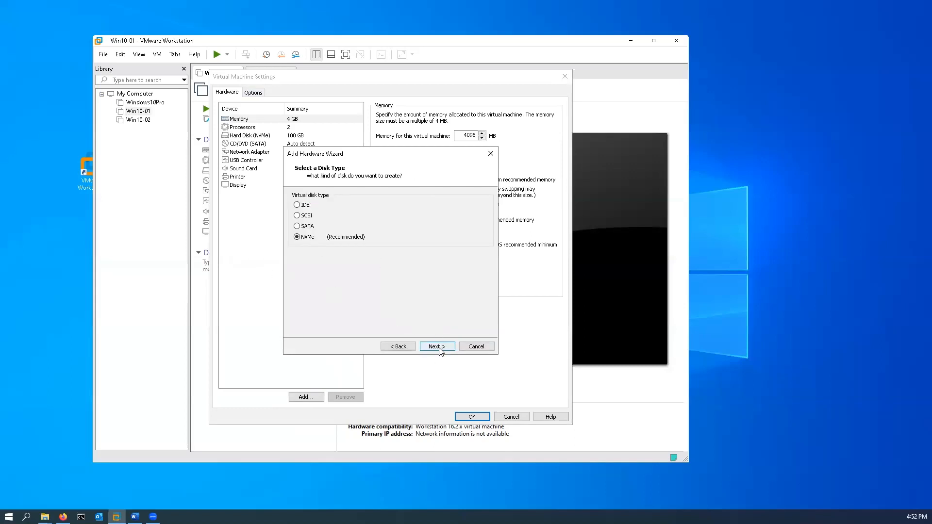
pyautogui.click(439, 347)
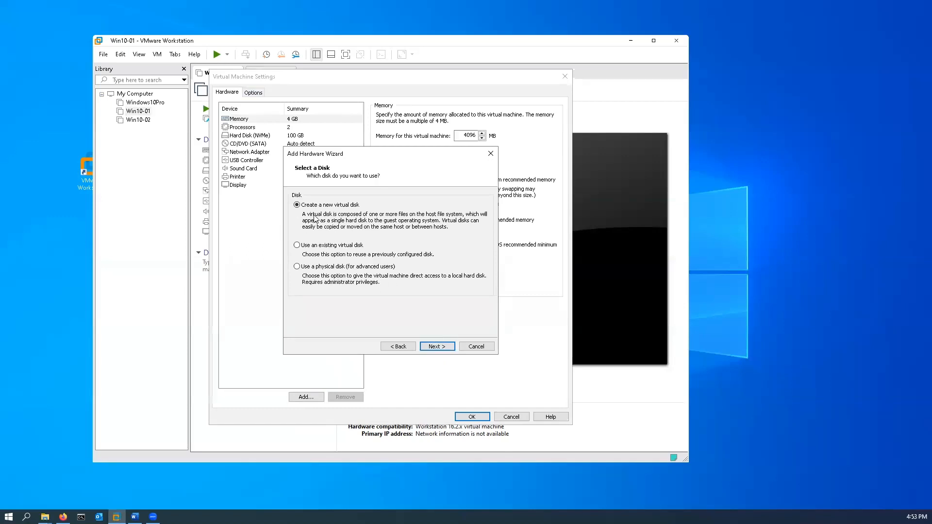
pyautogui.click(439, 346)
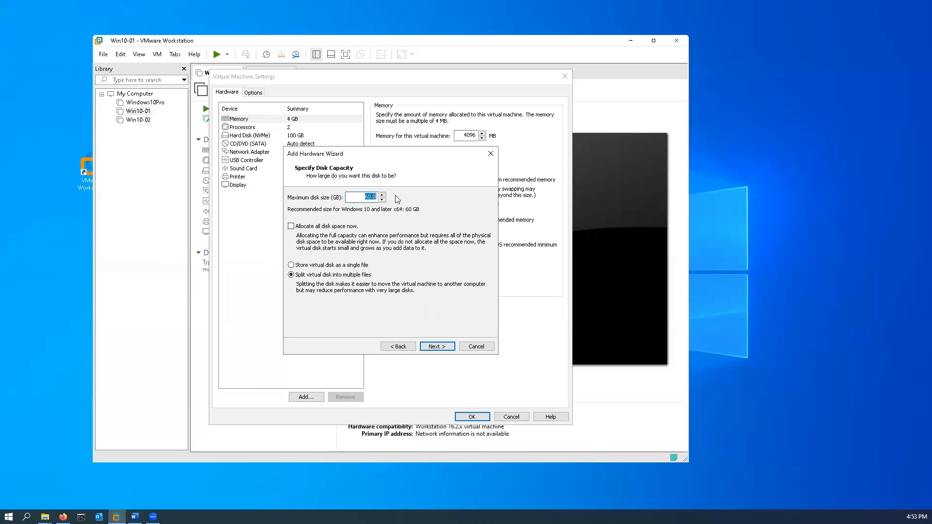
pyautogui.write('1')
pyautogui.click(291, 266)
pyautogui.click(436, 347)
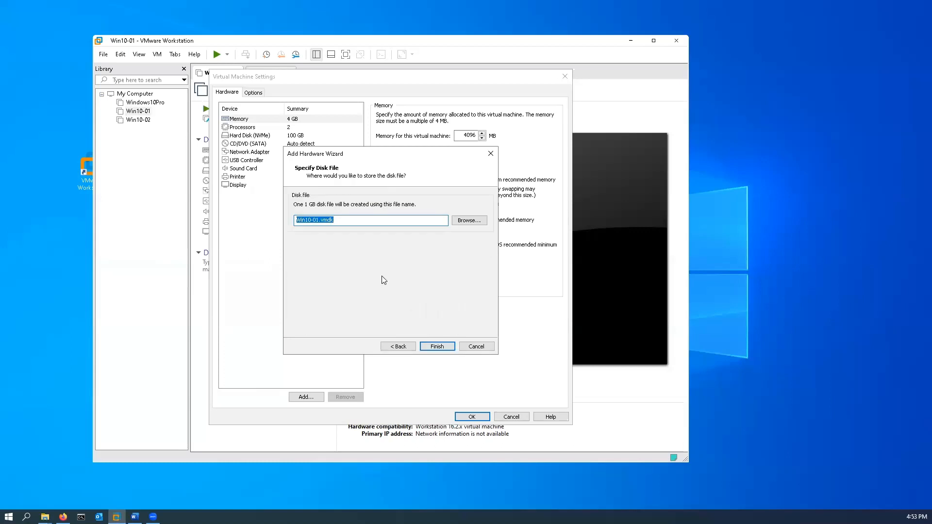
# Name the 1 GB disk file HardDrive1, store it in F:\CNT201\Virtual Drives, and finish adding the disk
pyautogui.write('HardDrive1')
pyautogui.click(472, 222)
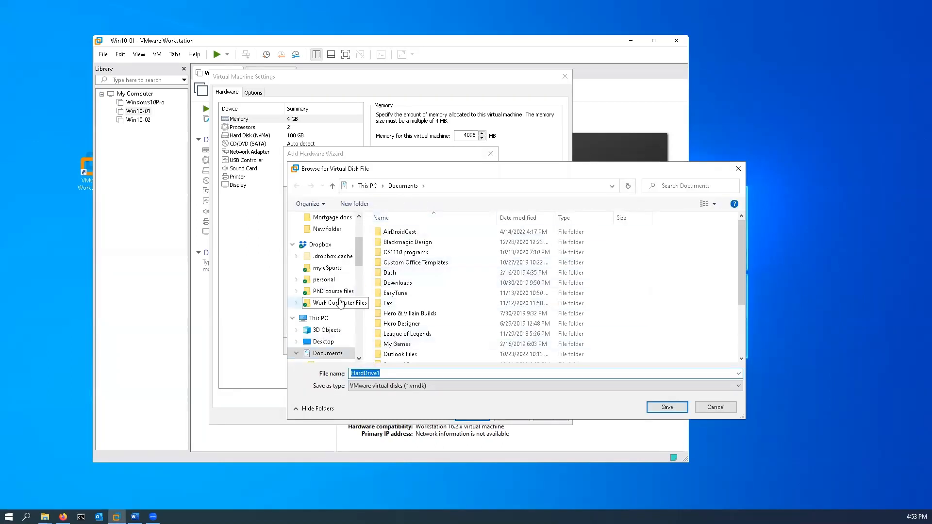
pyautogui.scroll(-10, 340, 303)
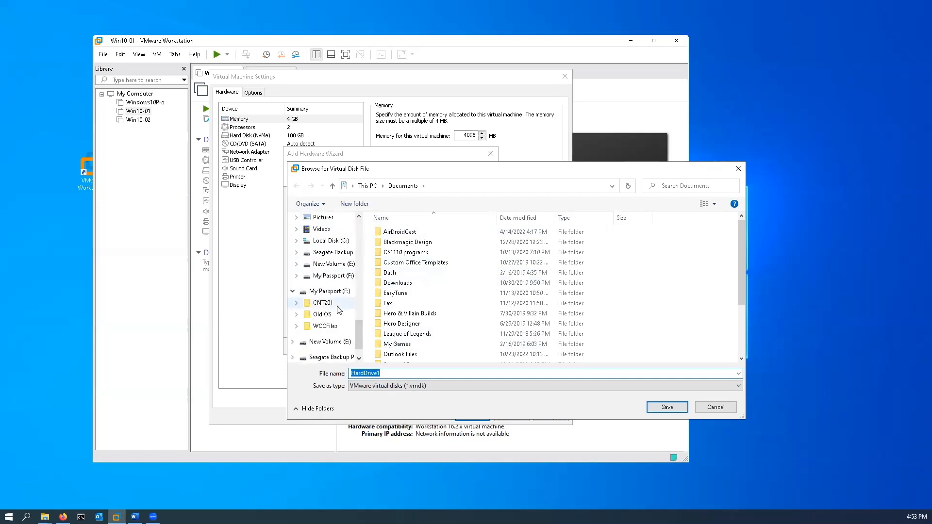
pyautogui.click(326, 305)
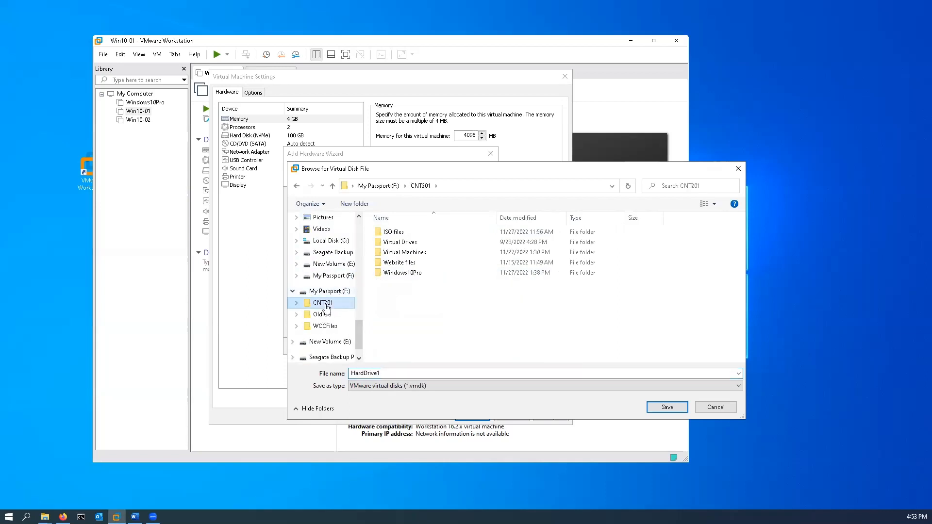
pyautogui.click(396, 245)
pyautogui.doubleClick(396, 244)
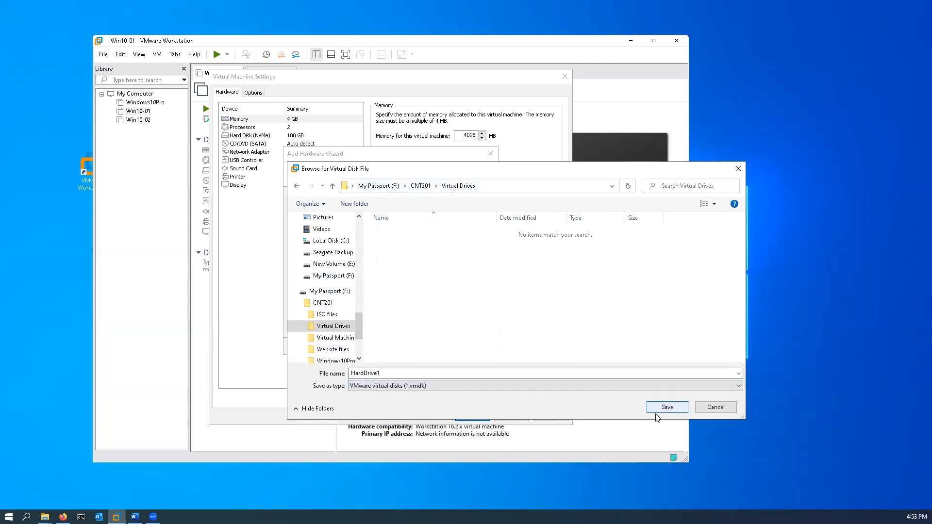
pyautogui.click(669, 408)
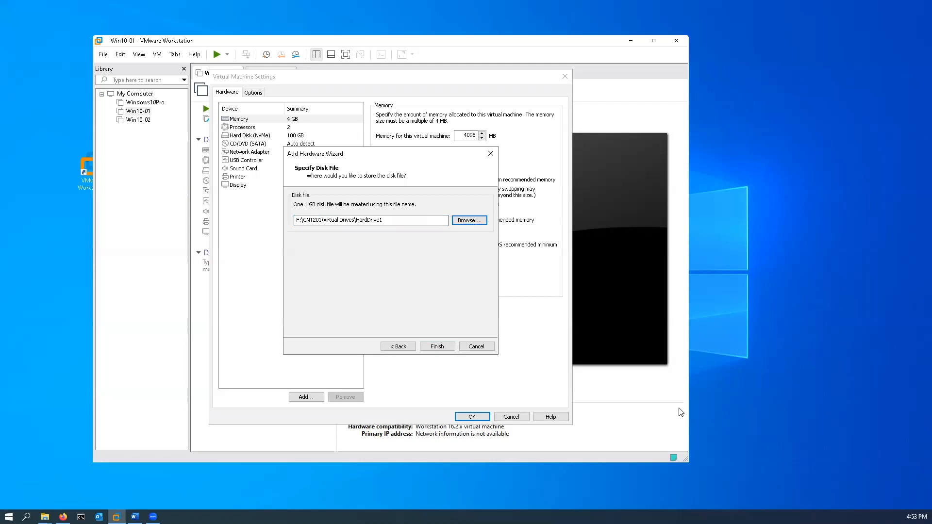
pyautogui.click(436, 347)
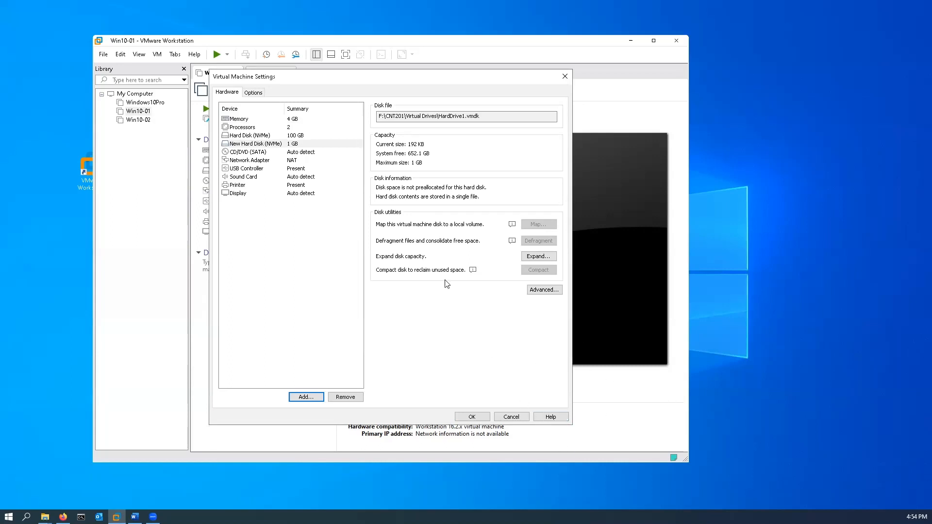
# Configure a second new NVMe virtual hard disk with a 2 GB maximum size, stored as a single file
pyautogui.click(307, 397)
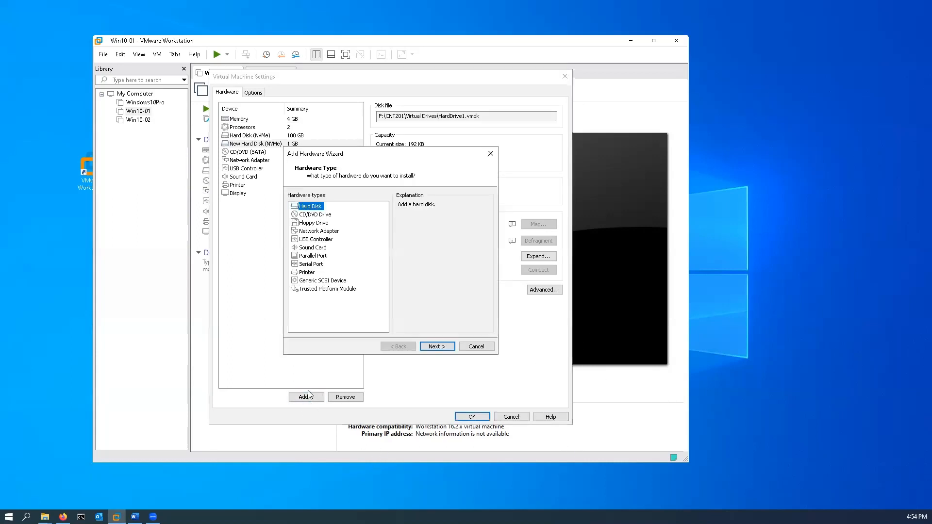
pyautogui.click(436, 346)
pyautogui.click(436, 346)
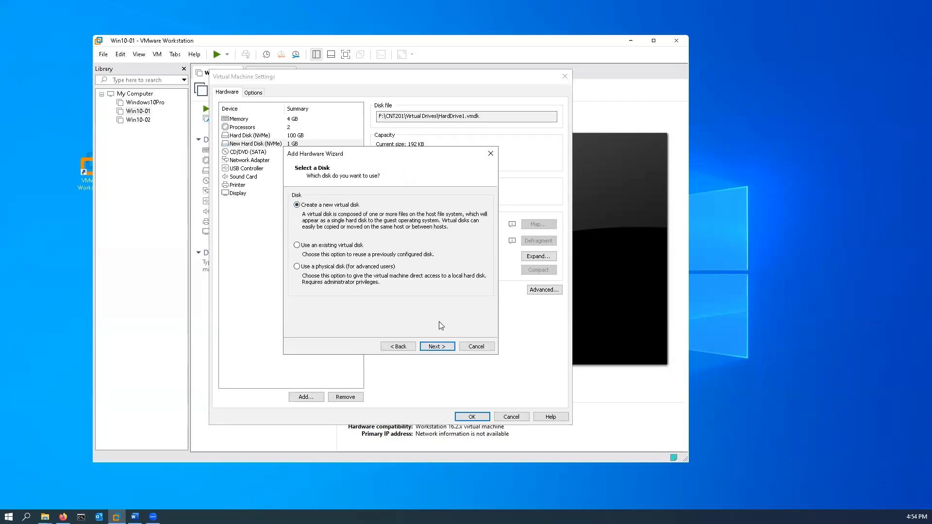
pyautogui.click(439, 347)
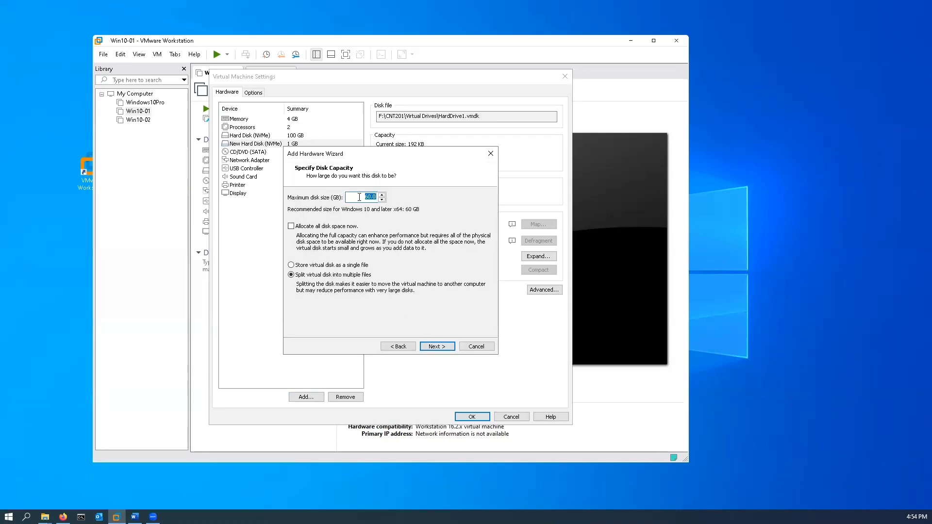
pyautogui.write('2')
pyautogui.click(328, 265)
pyautogui.click(437, 347)
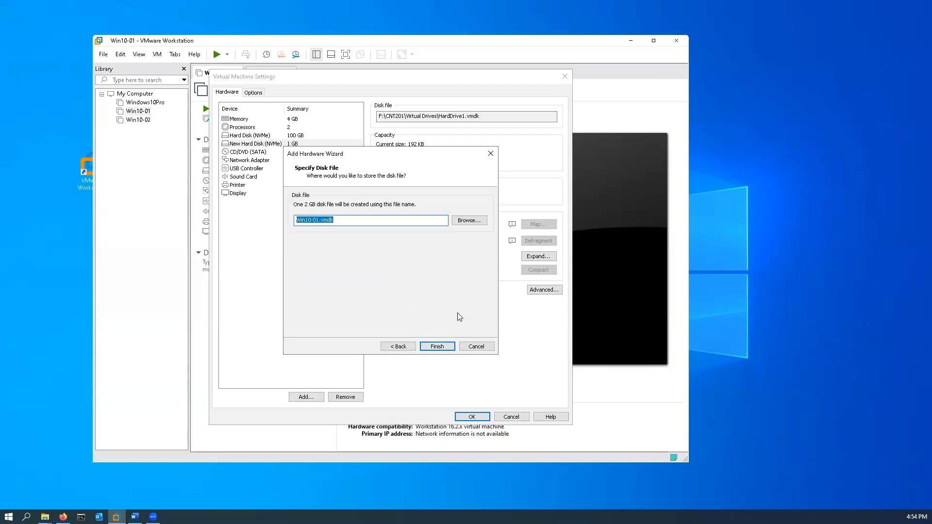
# Save the 2 GB disk file as HardDrive2 in the Virtual Drives folder and finish adding the disk
pyautogui.click(480, 222)
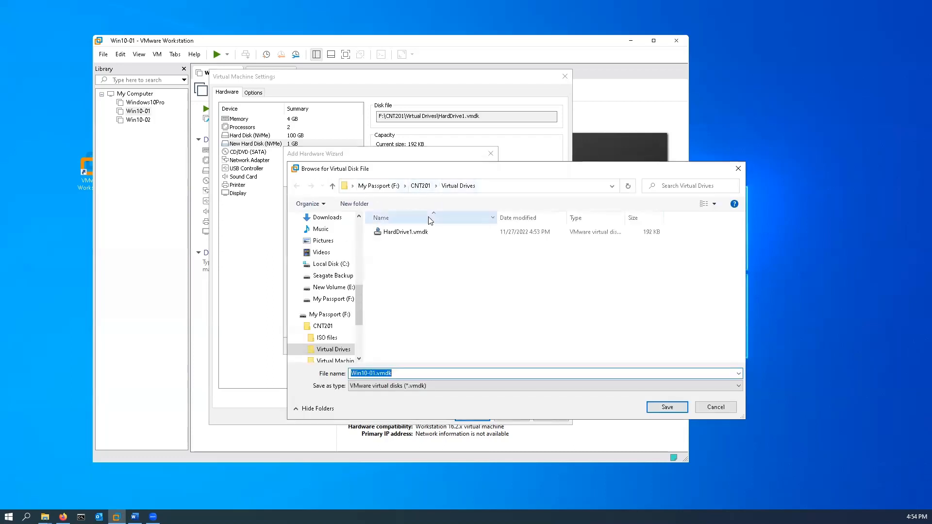
pyautogui.click(404, 233)
pyautogui.doubleClick(391, 374)
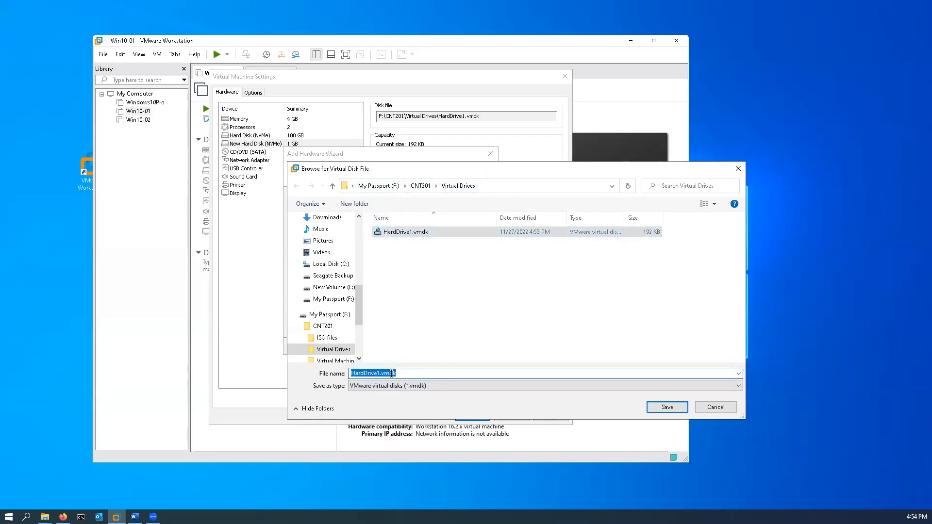
pyautogui.click(399, 371)
pyautogui.press('BackSpace')
pyautogui.press('BackSpace')
pyautogui.press('BackSpace')
pyautogui.press('BackSpace')
pyautogui.press('BackSpace')
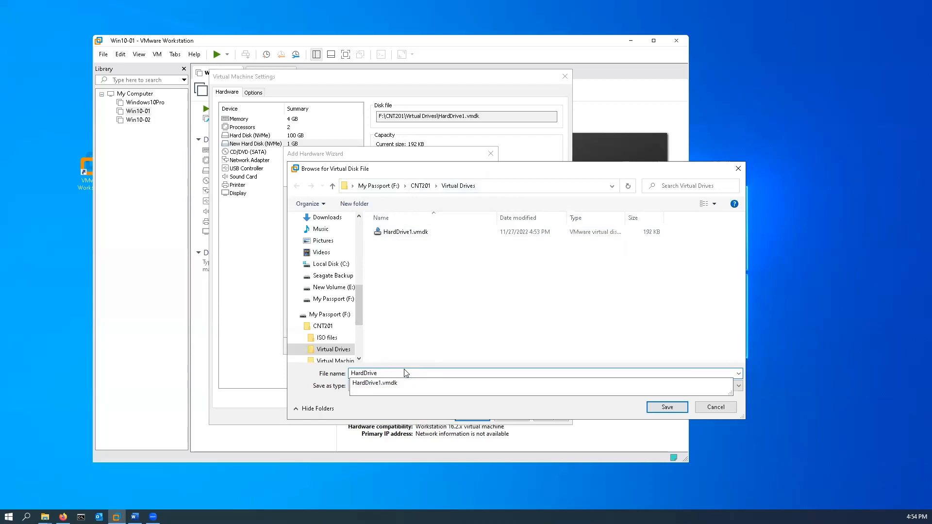
pyautogui.write('2')
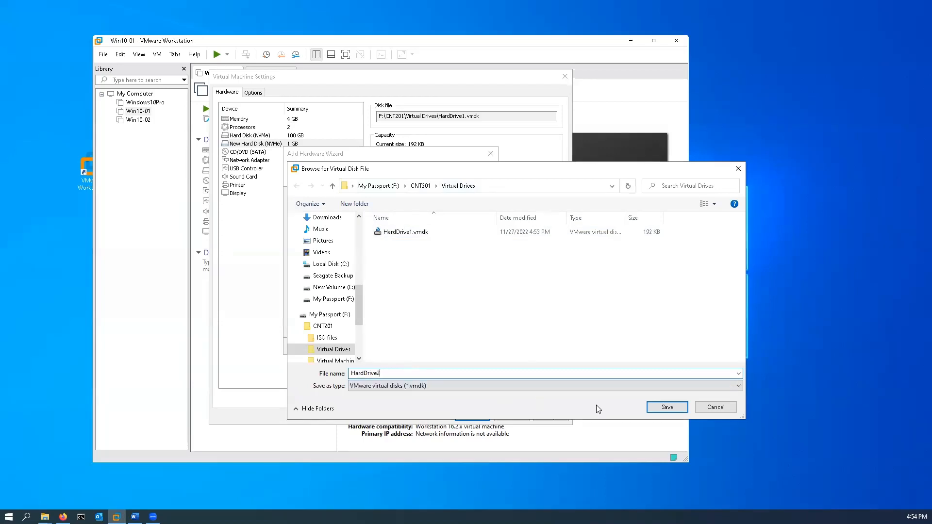
pyautogui.click(667, 407)
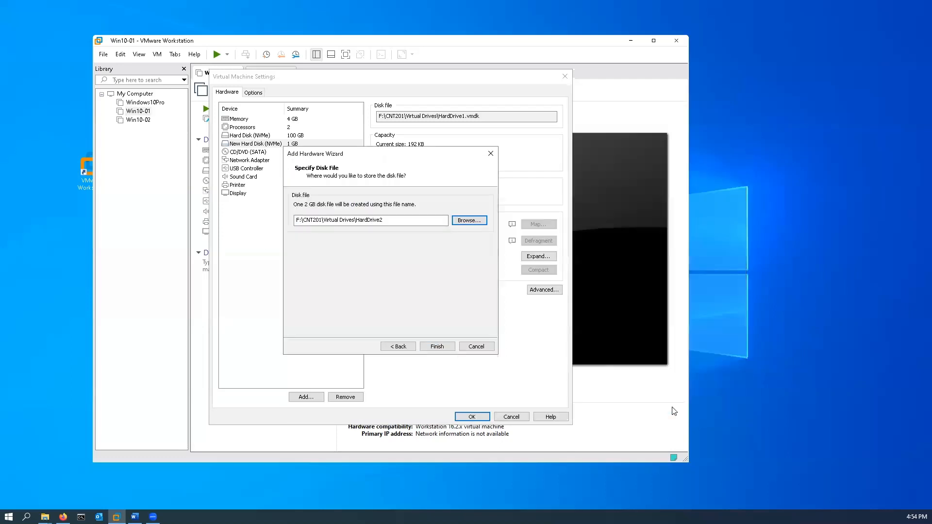
pyautogui.click(440, 348)
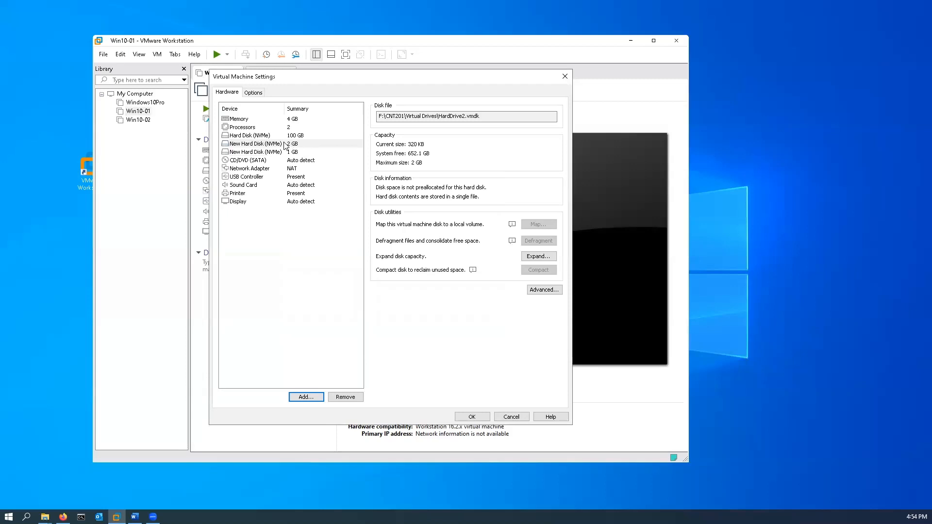
# Configure a third new NVMe virtual hard disk with a 3 GB maximum size, stored as a single file
pyautogui.click(318, 399)
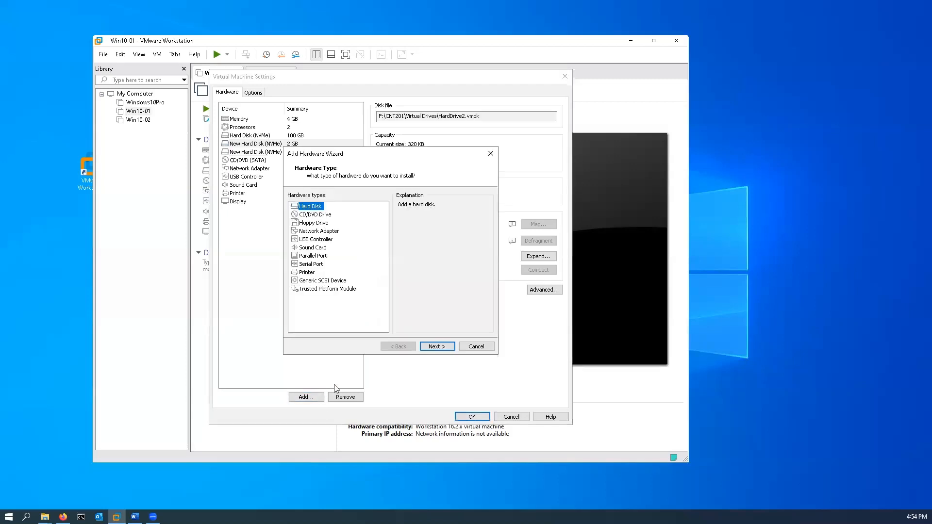
pyautogui.click(446, 347)
pyautogui.click(446, 348)
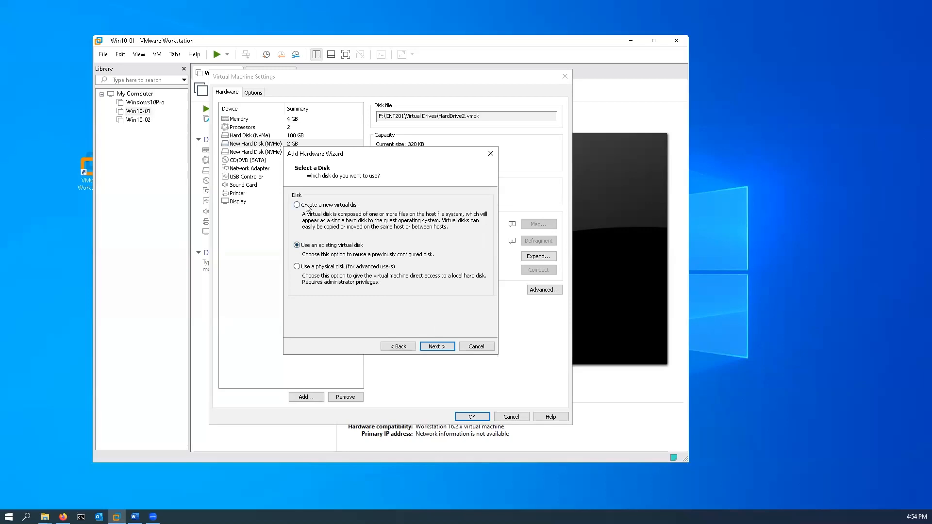
pyautogui.click(440, 348)
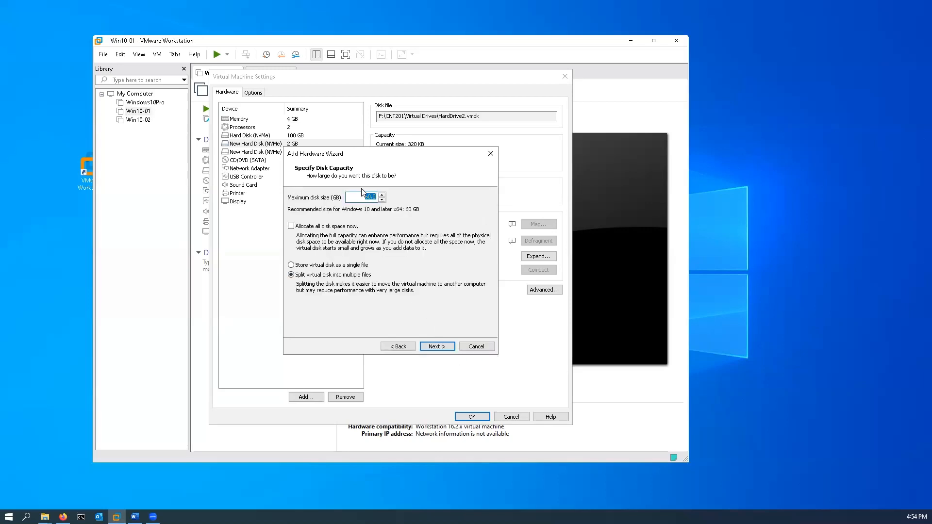
pyautogui.write('3')
pyautogui.click(328, 266)
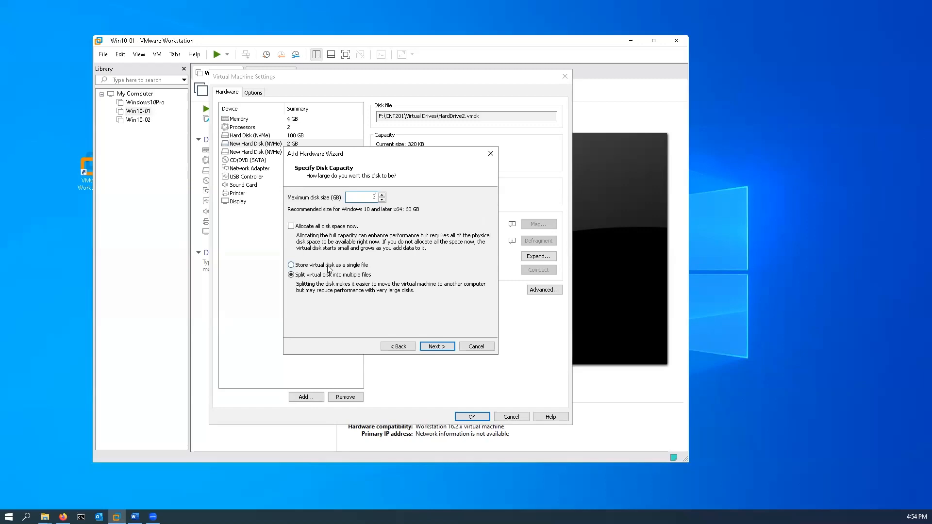
pyautogui.click(437, 346)
# Save the 3 GB disk file as HardDrive3 in the Virtual Drives folder and finish adding the disk
pyautogui.click(482, 220)
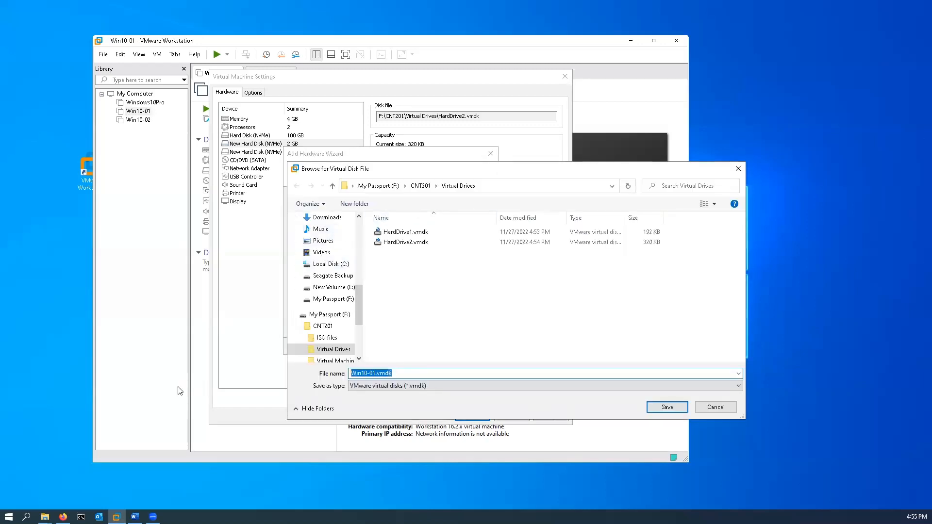
pyautogui.write('HardDr')
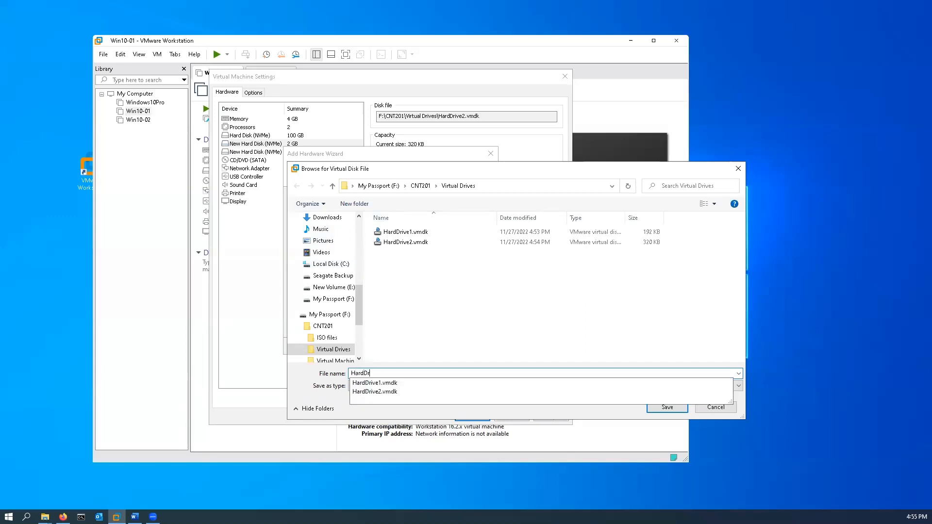
pyautogui.write('ive3')
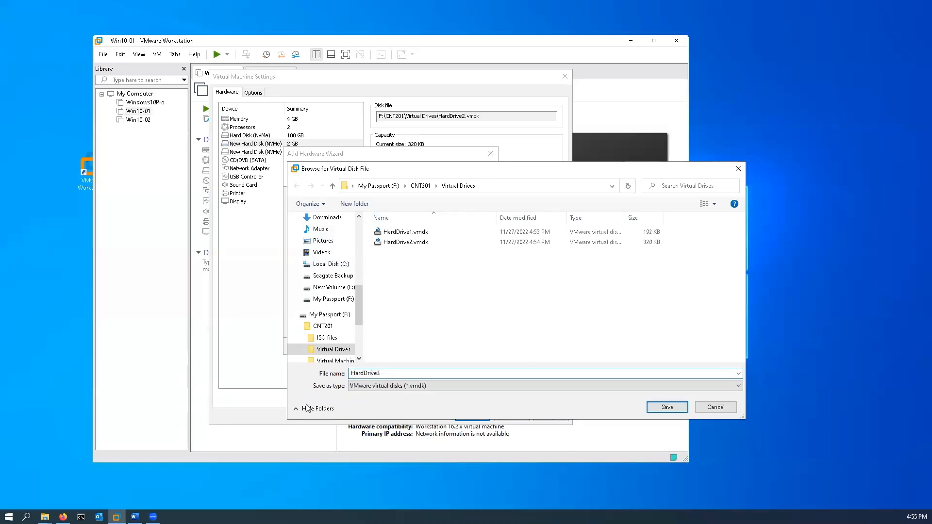
pyautogui.click(674, 407)
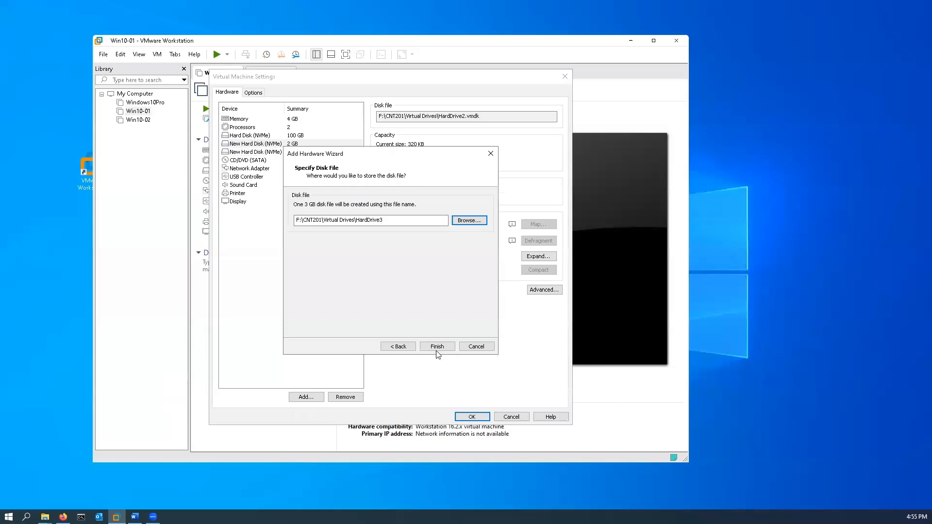
pyautogui.click(438, 347)
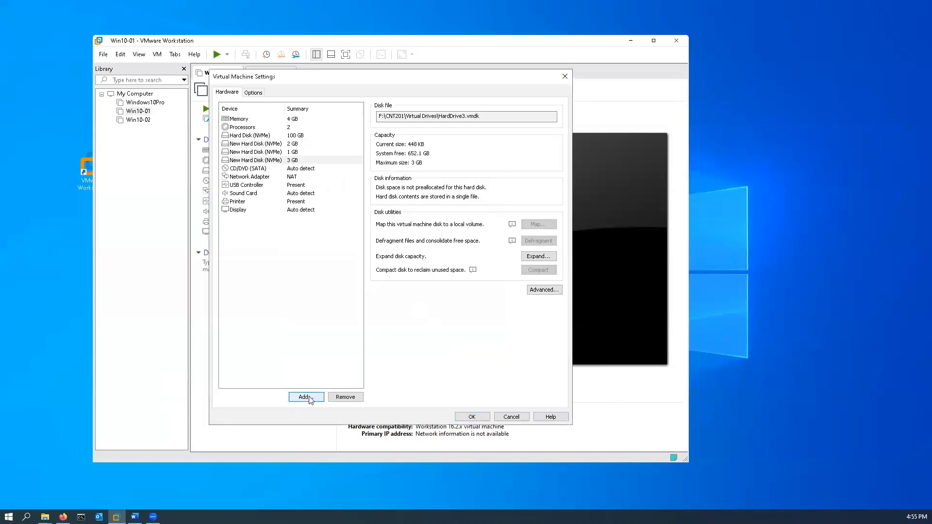
# Configure a fourth new NVMe virtual hard disk with a 4 GB maximum size, stored as a single file
pyautogui.click(307, 397)
pyautogui.click(443, 347)
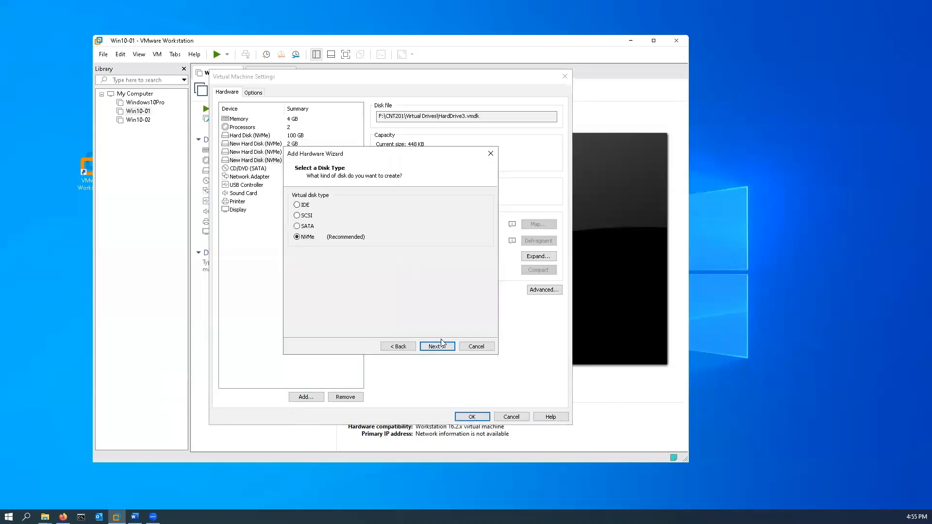
pyautogui.click(443, 347)
pyautogui.click(437, 347)
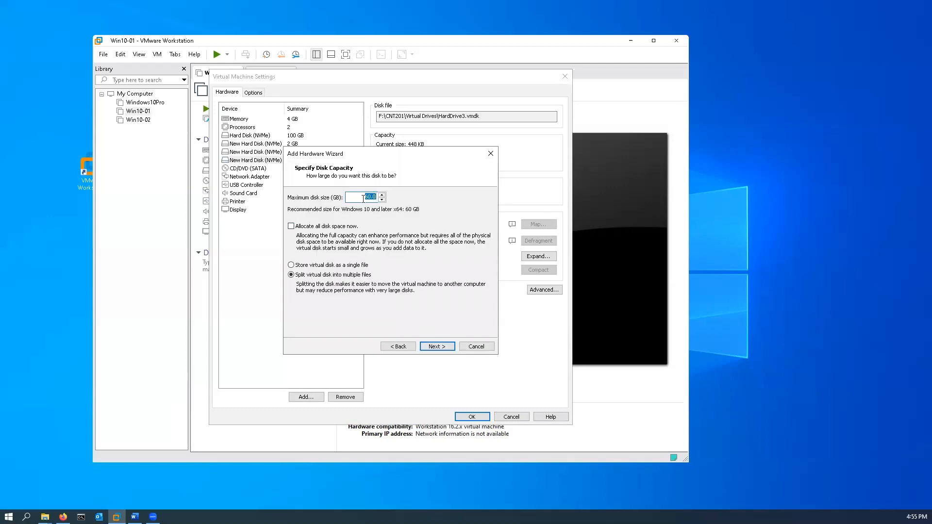
pyautogui.write('4')
pyautogui.click(304, 266)
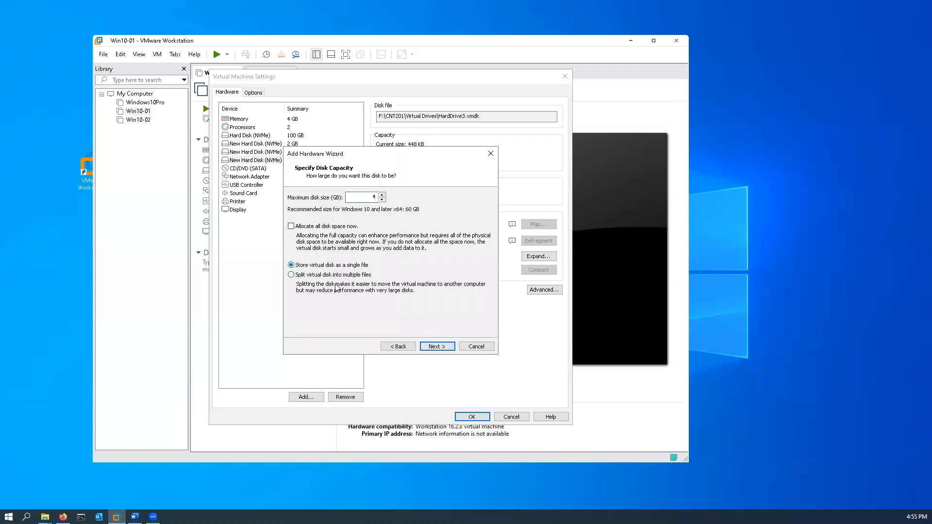
pyautogui.click(438, 346)
# Save the 4 GB disk file as HardDrive4 in the Virtual Drives folder and finish adding the disk
pyautogui.click(486, 222)
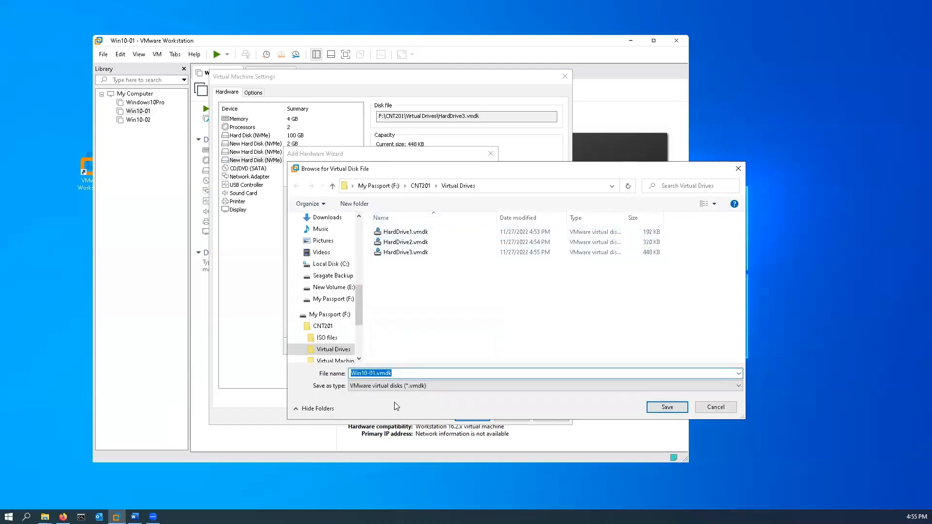
pyautogui.write('HardDriv')
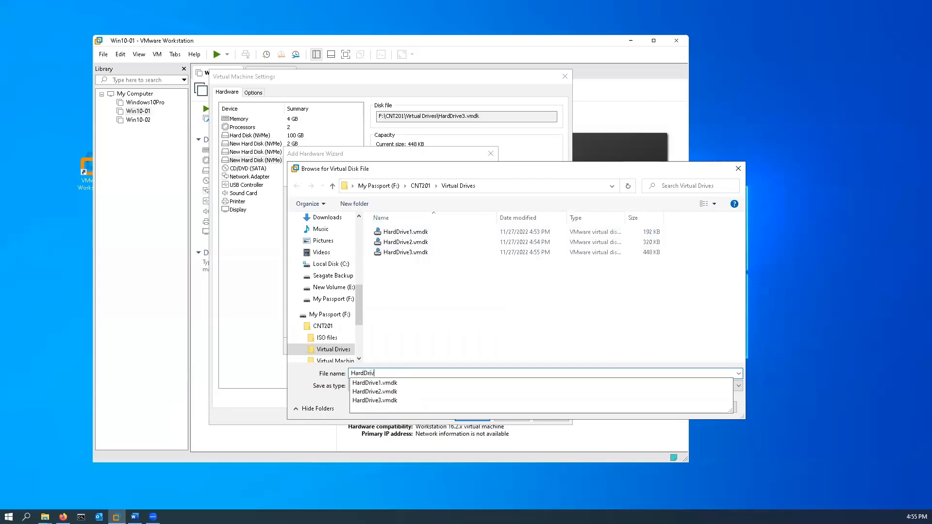
pyautogui.write('e4')
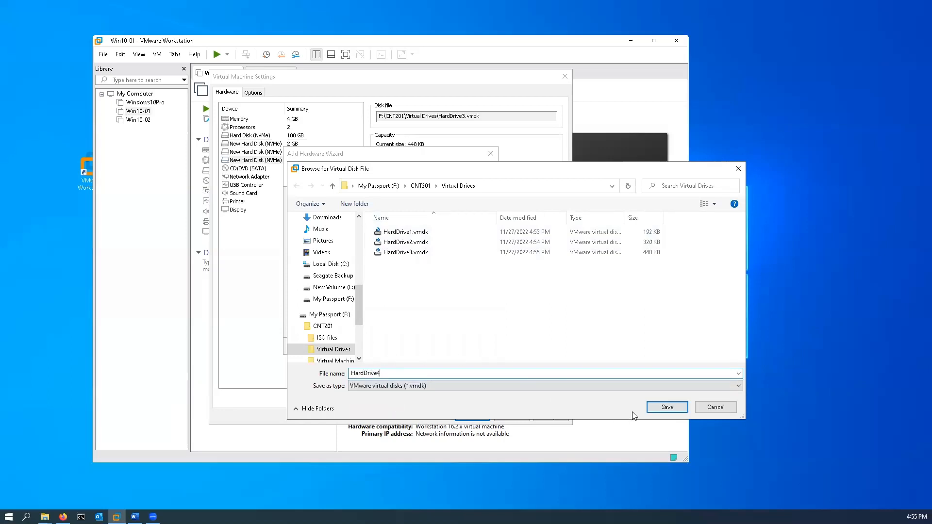
pyautogui.click(673, 408)
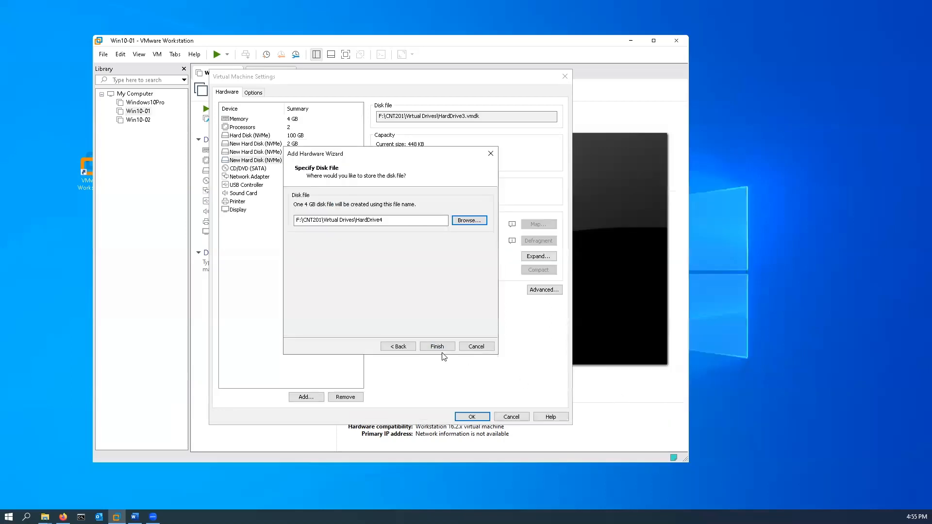
pyautogui.click(437, 347)
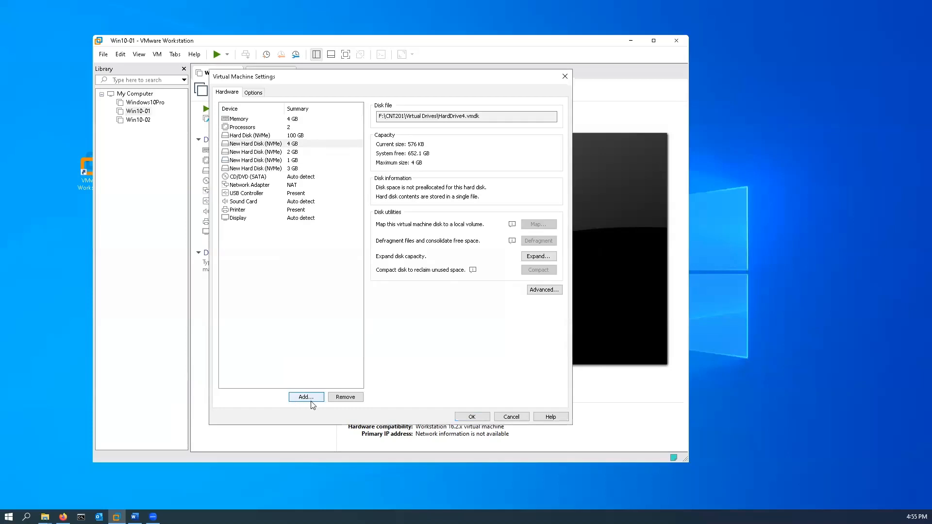
# Configure a fifth new NVMe virtual hard disk with a 5 GB maximum size, stored as a single file
pyautogui.click(307, 397)
pyautogui.click(440, 346)
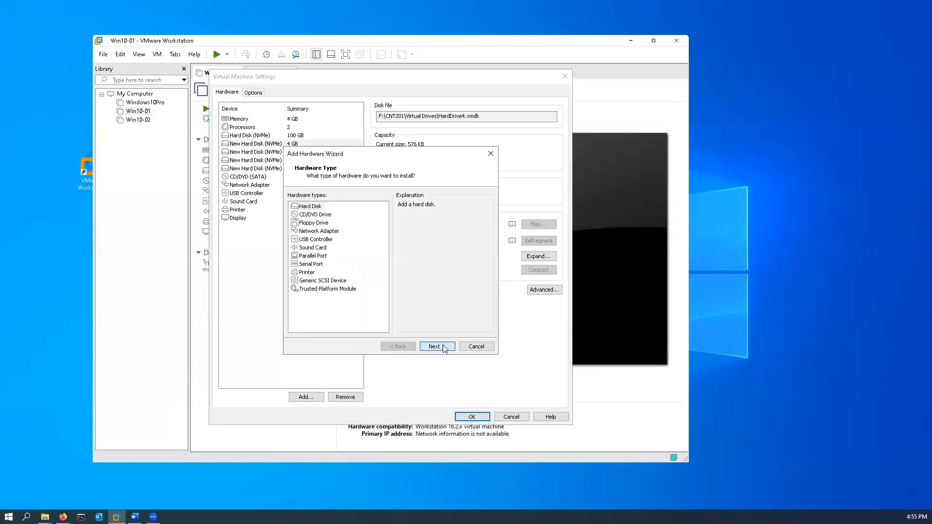
pyautogui.click(446, 347)
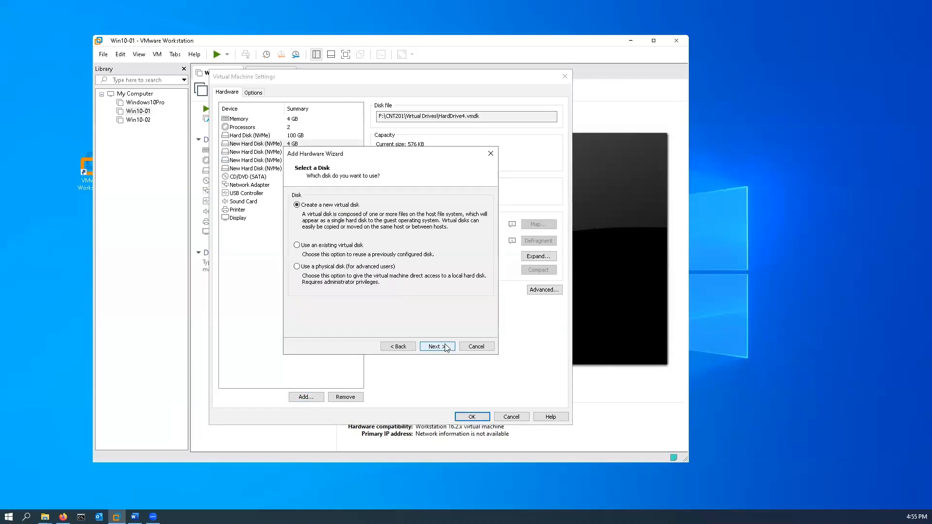
pyautogui.click(447, 348)
pyautogui.click(308, 264)
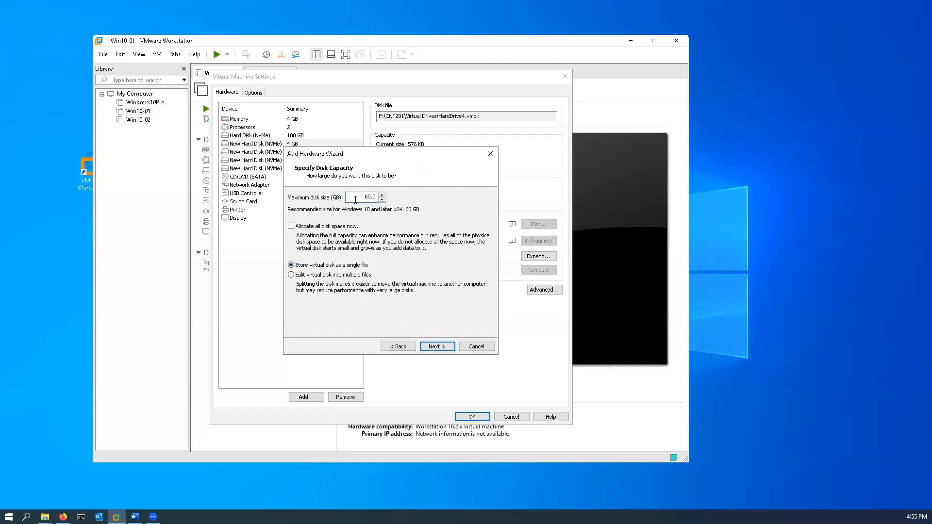
pyautogui.moveTo(354, 197); pyautogui.dragTo(450, 196)
pyautogui.write('5')
pyautogui.click(438, 347)
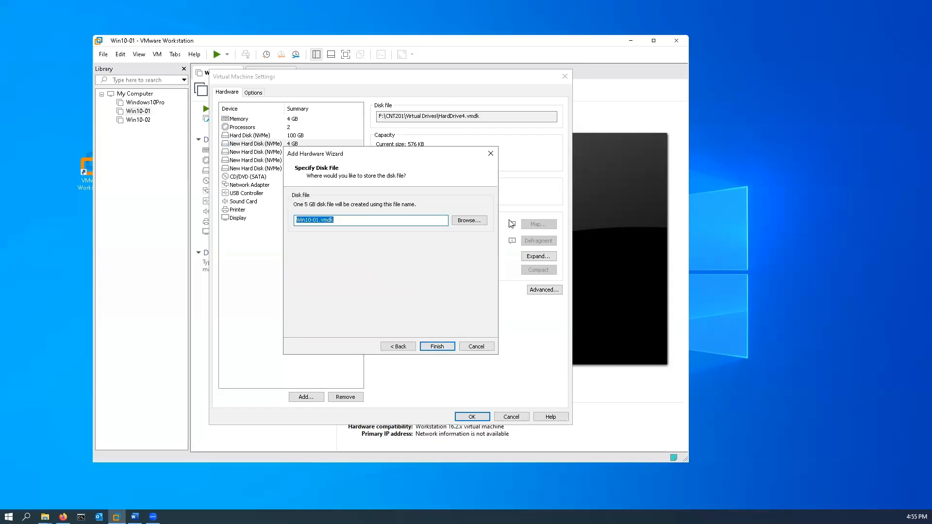
# Save the 5 GB disk file as HardDrive5 in the Virtual Drives folder and finish adding the disk
pyautogui.click(470, 221)
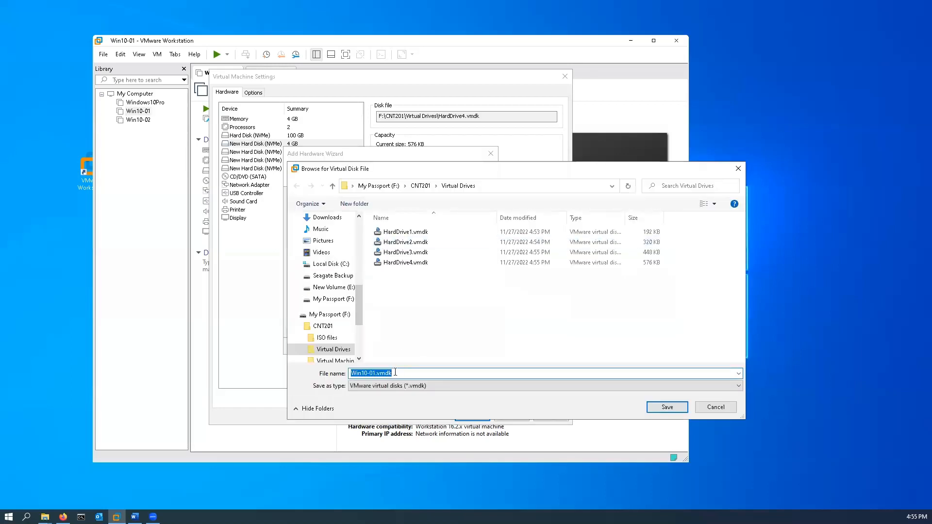
pyautogui.write('HardD')
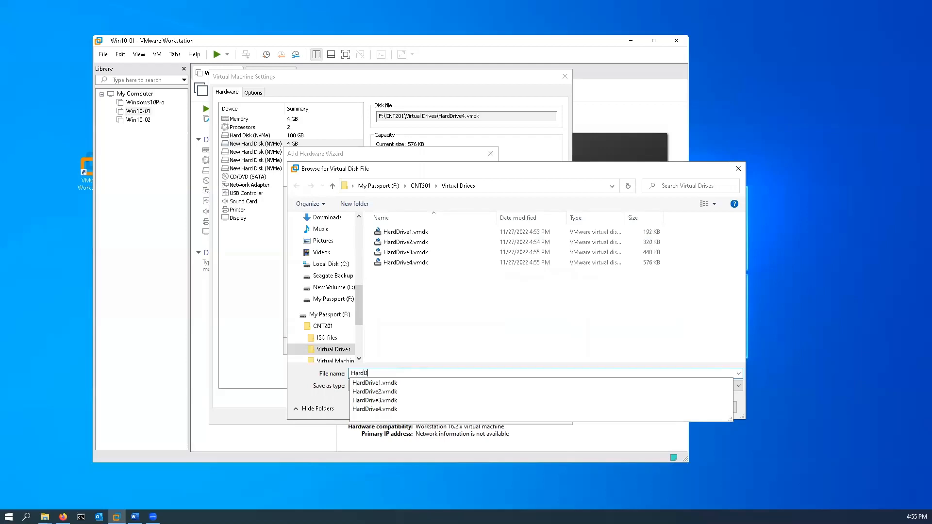
pyautogui.write('rive5')
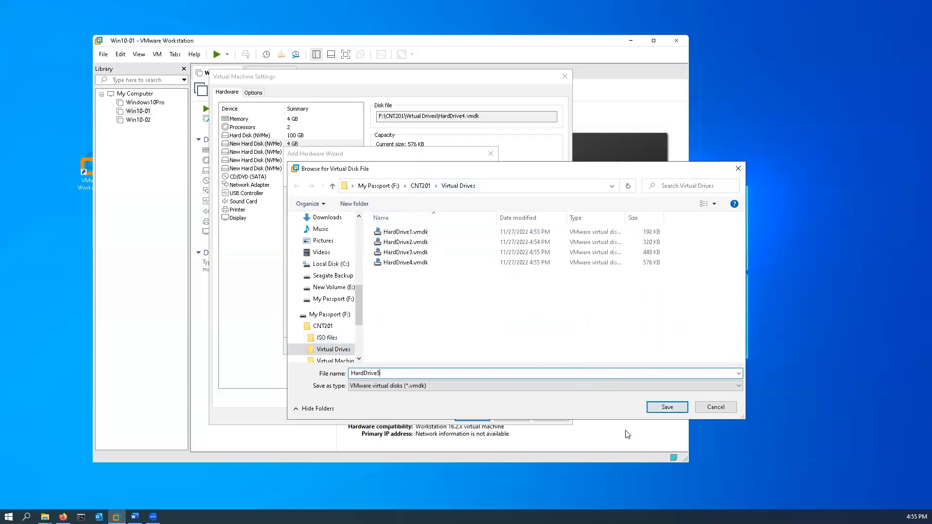
pyautogui.click(680, 408)
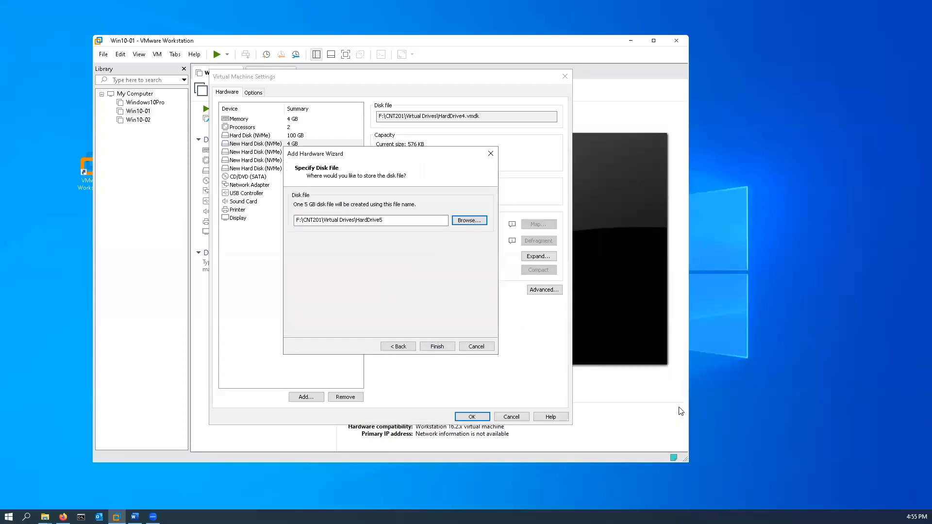
pyautogui.click(437, 347)
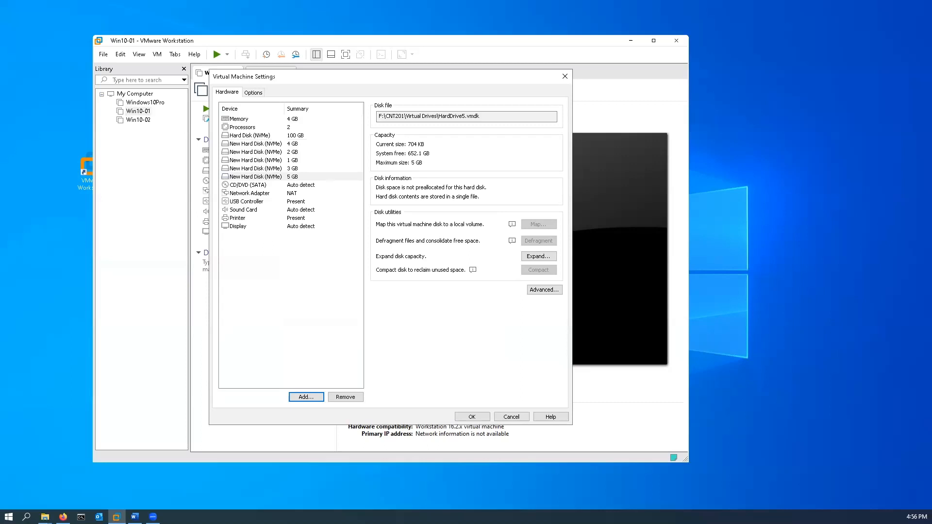
# Apply the virtual machine settings and power on Win10-01, agreeing to try connecting the sata0:1 device at every power-on
pyautogui.click(479, 417)
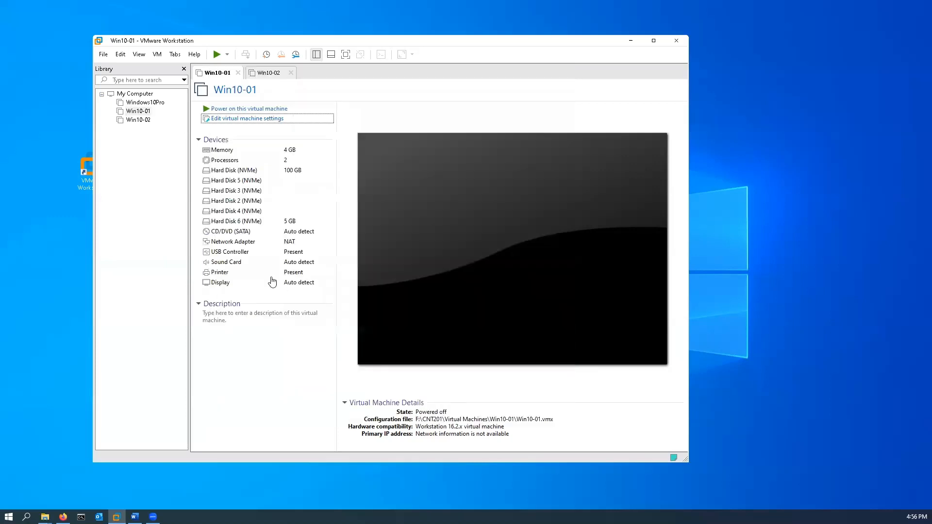
pyautogui.click(242, 109)
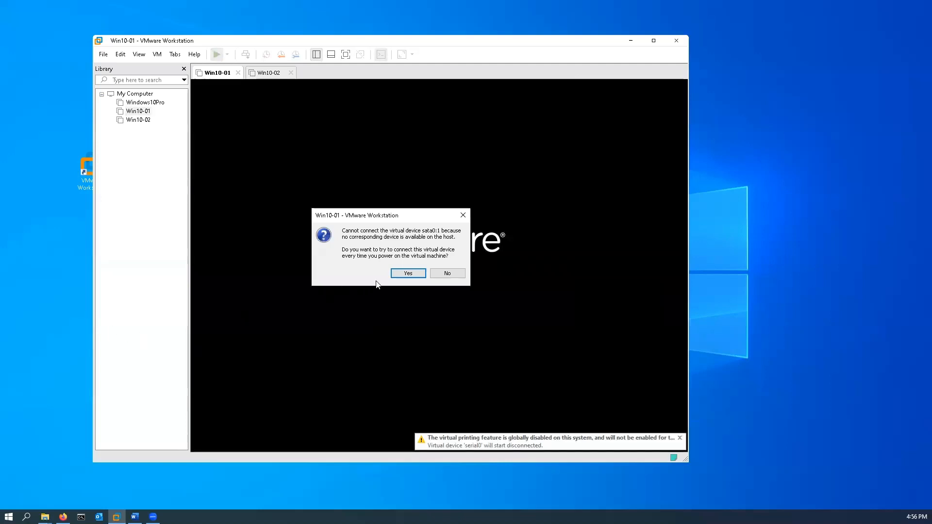
pyautogui.click(408, 273)
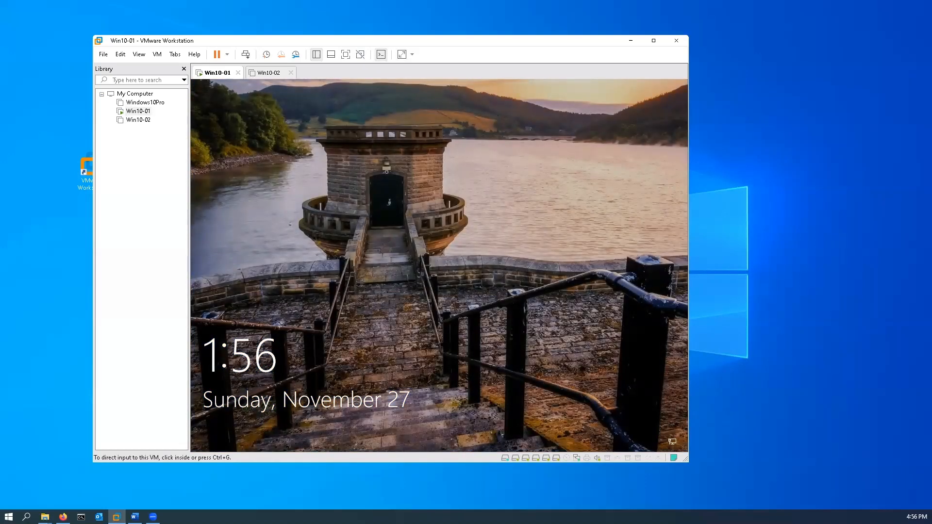
# Dismiss the virtual machine's lock screen and sign in to the Student account with its password
pyautogui.click(427, 276)
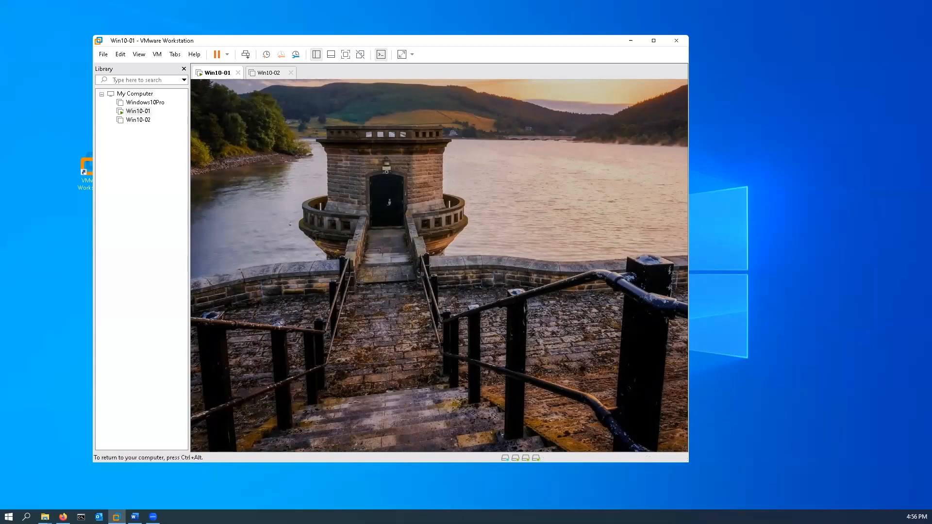
pyautogui.click(423, 273)
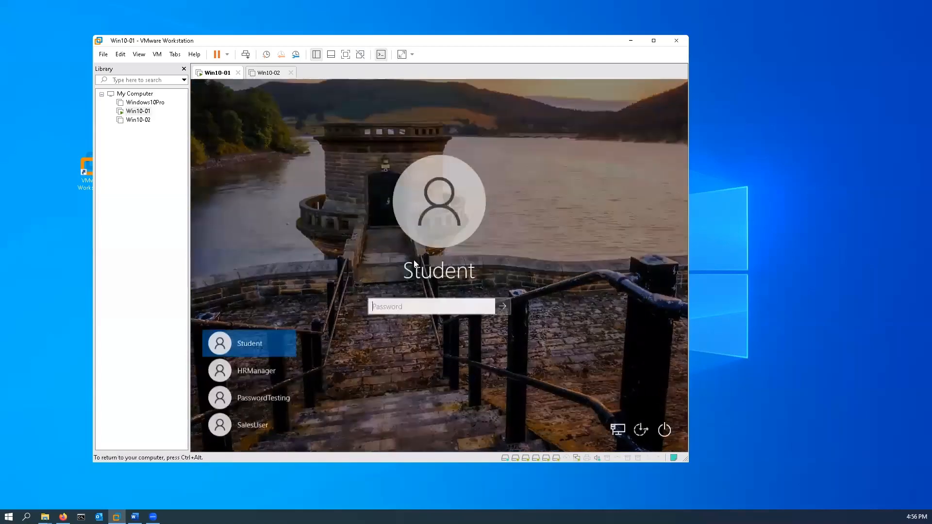
pyautogui.write('•••••••')
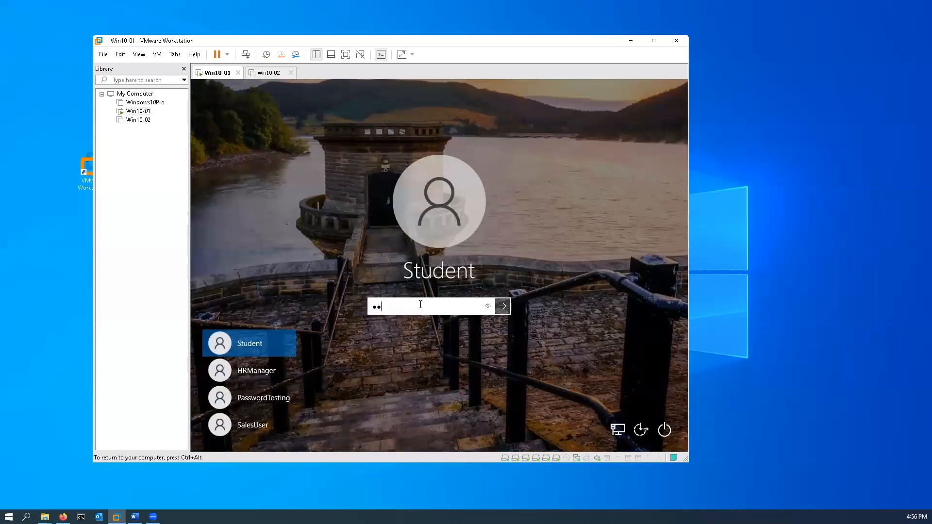
pyautogui.write('•••')
pyautogui.press('Return')
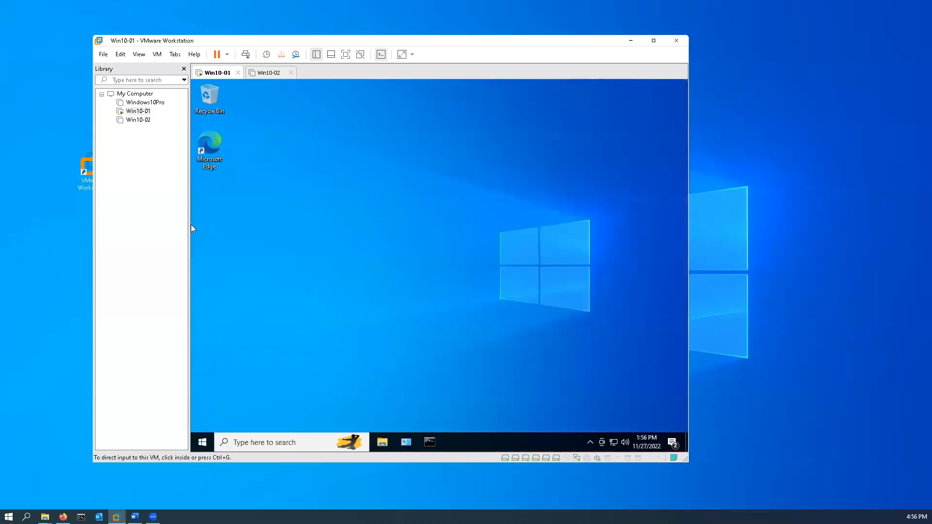
# Check the devices and drives listed under This PC in the virtual machine's File Explorer, and close the window
pyautogui.click(192, 225)
pyautogui.click(383, 445)
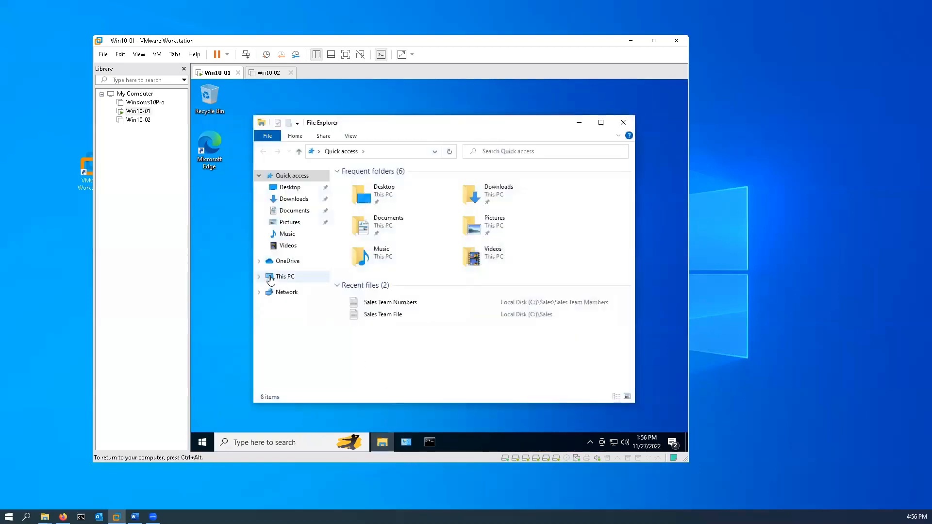
pyautogui.click(275, 280)
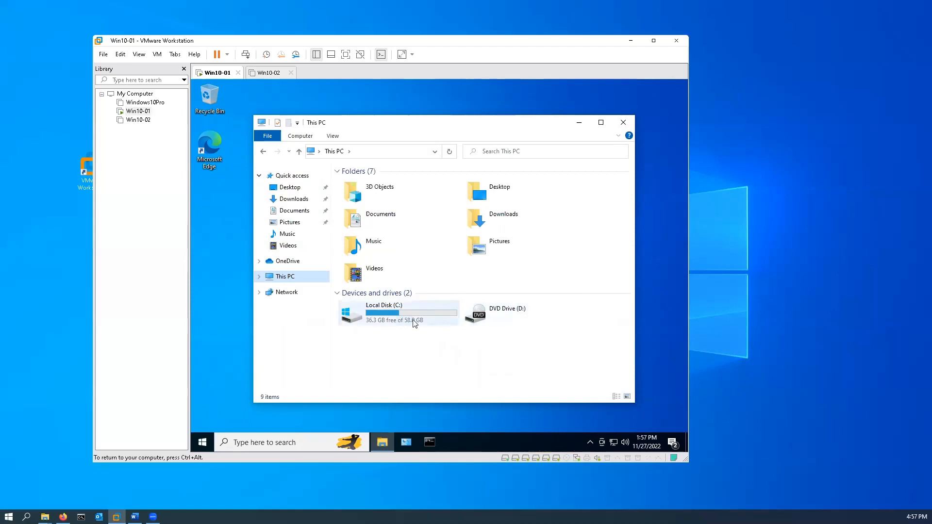
pyautogui.click(623, 122)
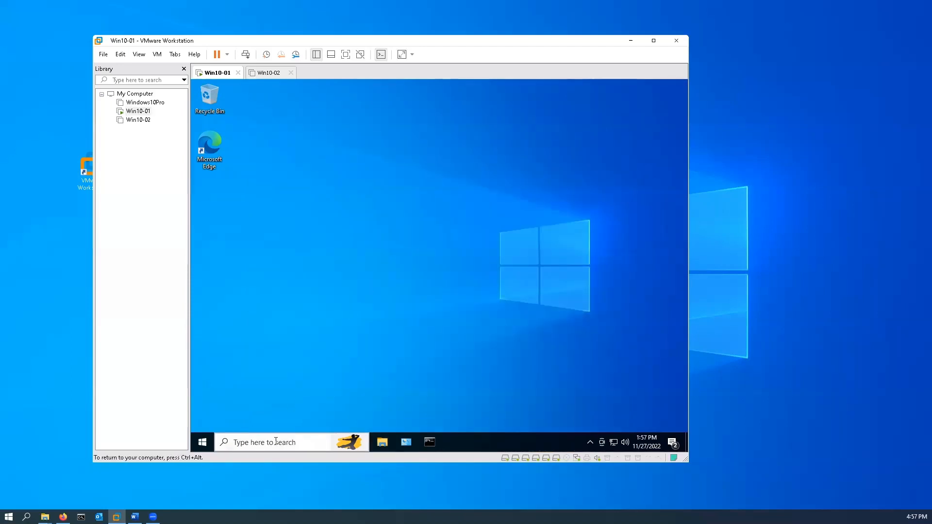
# Search the virtual machine for "computer" and open Computer Management
pyautogui.click(276, 444)
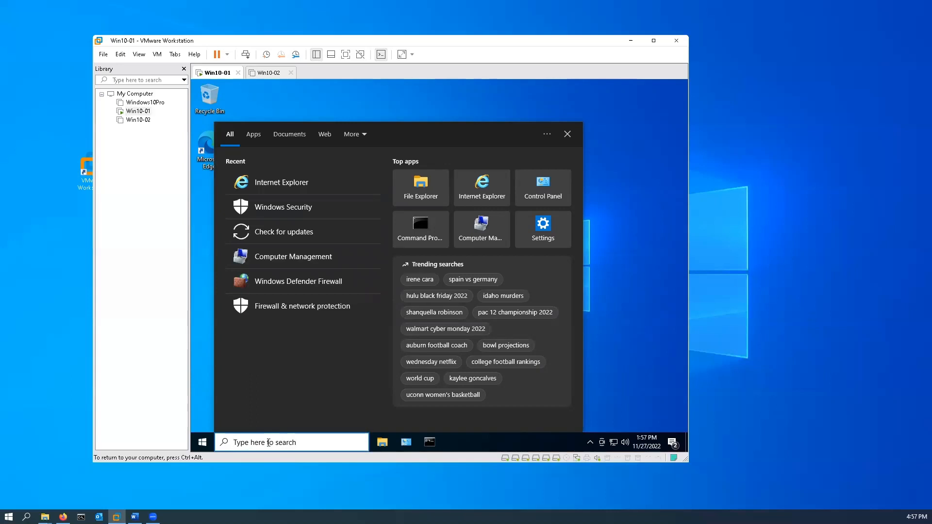
pyautogui.write('cm')
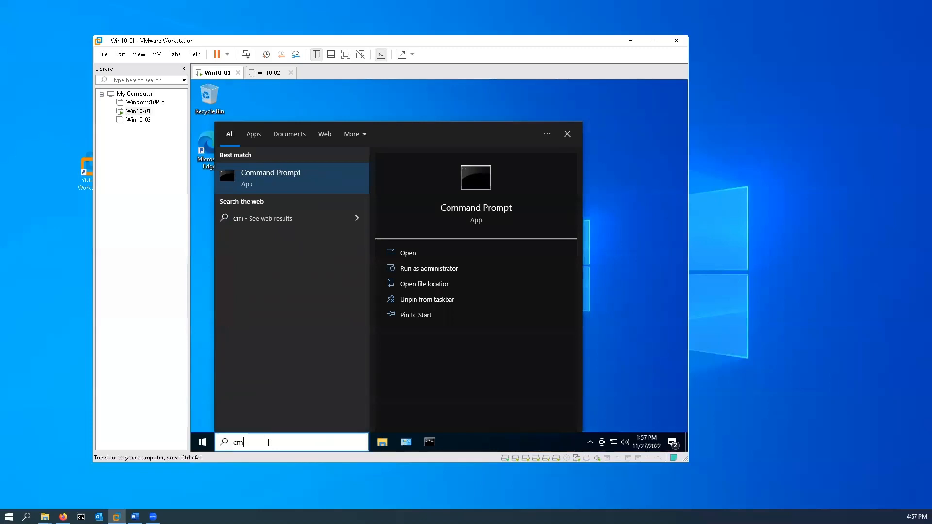
pyautogui.press('BackSpace')
pyautogui.write('omput')
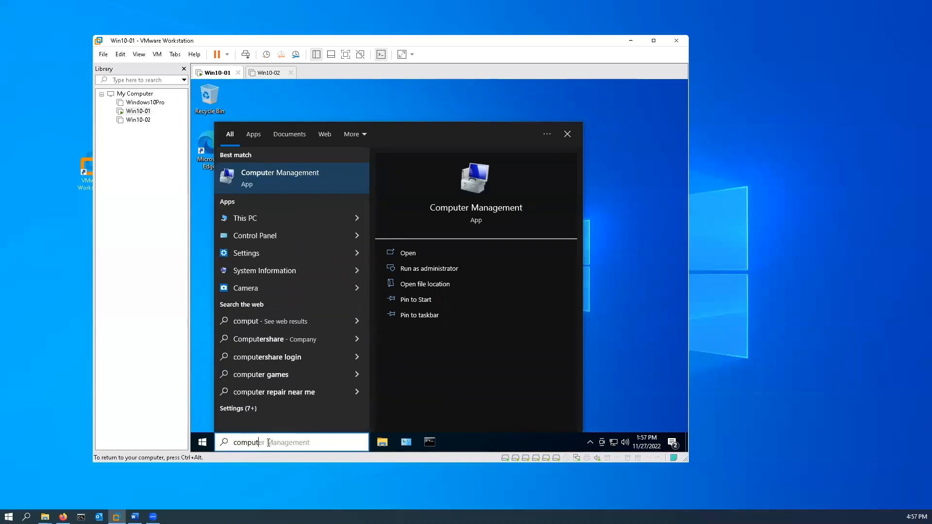
pyautogui.write('er')
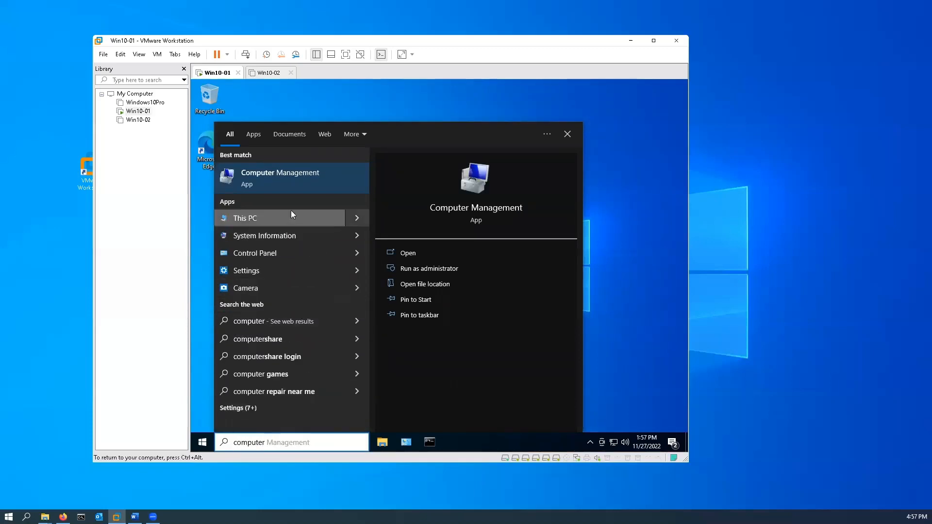
pyautogui.click(287, 181)
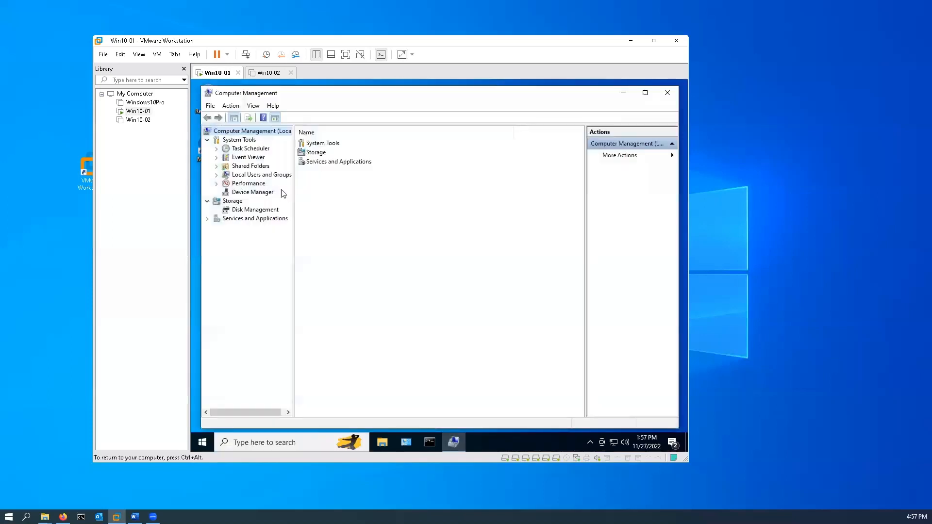
# Open Disk Management and initialize all the newly added disks with the MBR (Master Boot Record) partition style
pyautogui.click(245, 210)
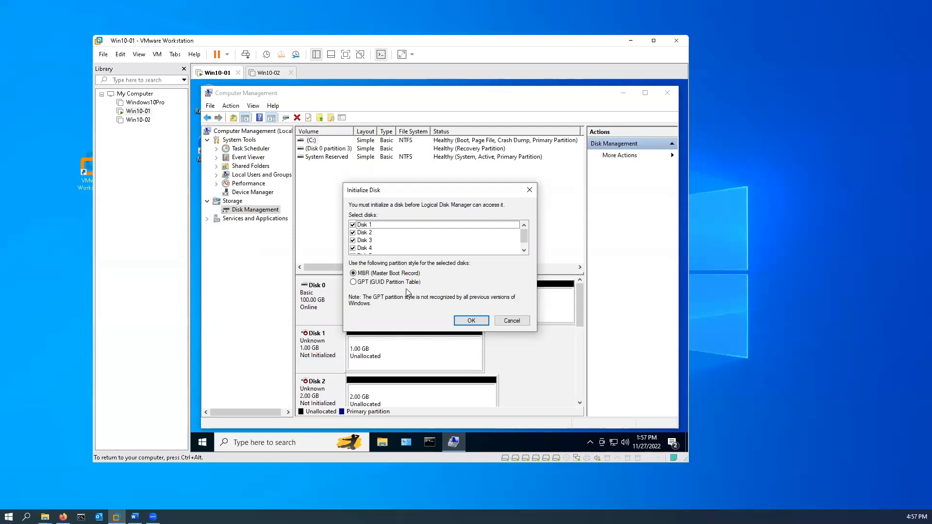
pyautogui.click(191, 286)
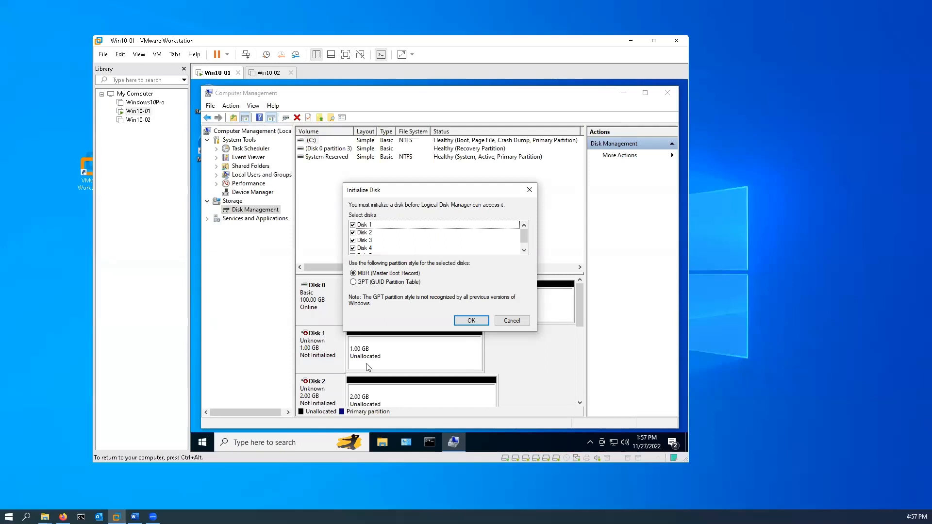
pyautogui.click(470, 320)
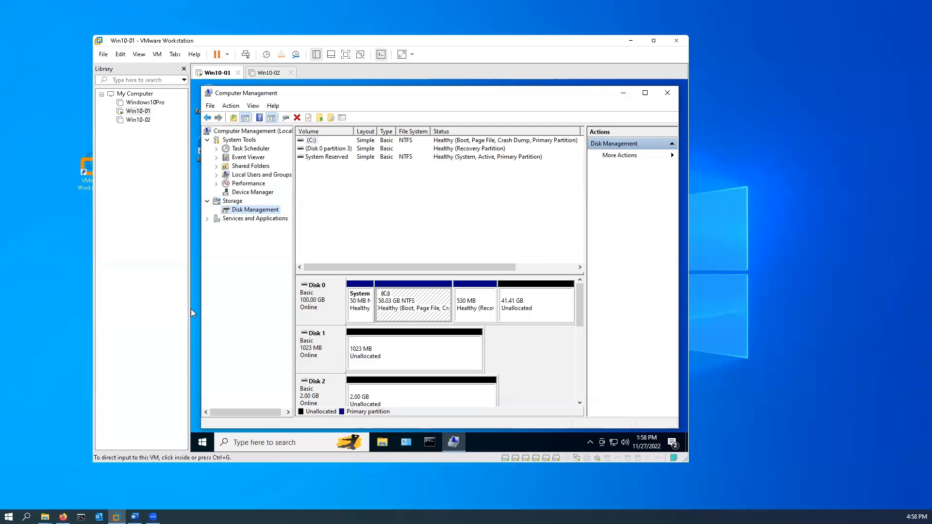
# Maximize the Computer Management window and enlarge the graphical disk area by shrinking the volume list
pyautogui.hscroll(1, 408, 249)
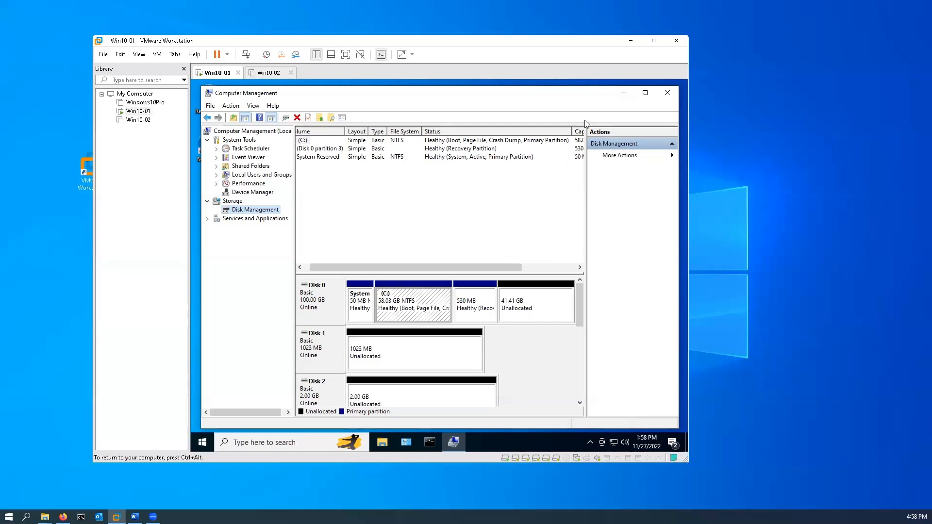
pyautogui.hscroll(1, 527, 198)
pyautogui.click(646, 93)
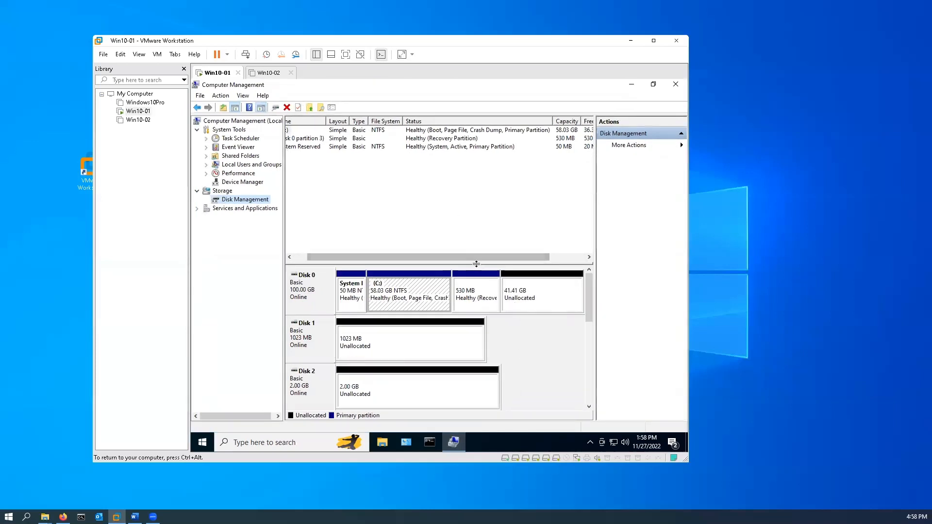
pyautogui.moveTo(476, 264); pyautogui.dragTo(472, 224)
pyautogui.moveTo(469, 190); pyautogui.dragTo(470, 190)
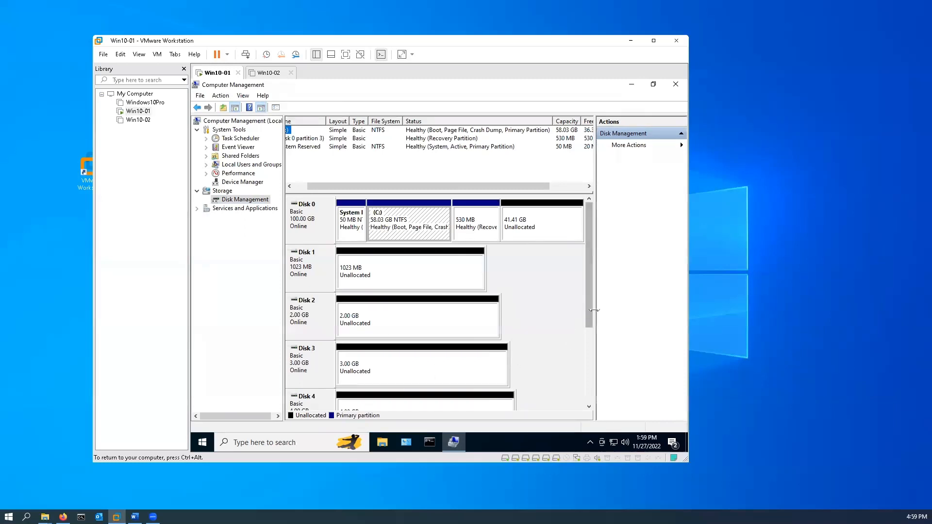
# Start a new simple volume on Disk 5's unallocated space, with a size of 1024 MB and drive letter E
pyautogui.moveTo(586, 310); pyautogui.dragTo(587, 366)
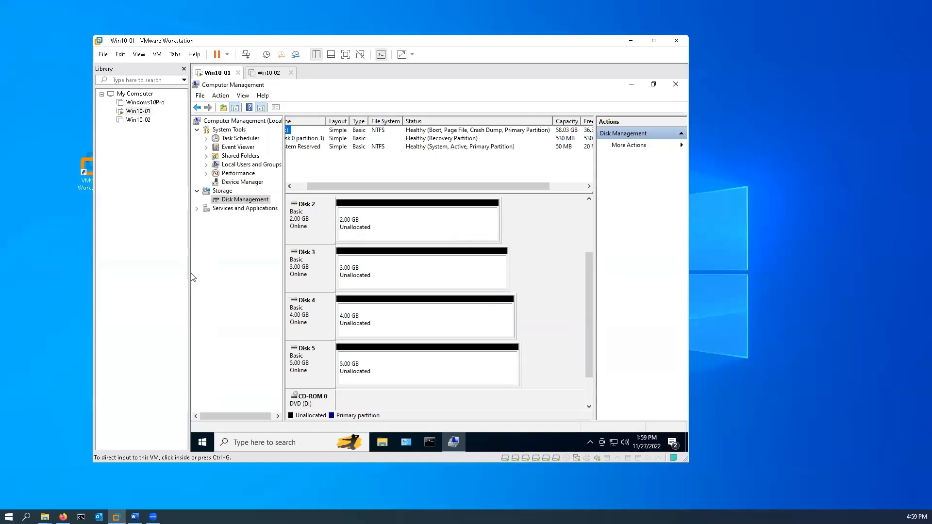
pyautogui.rightClick(381, 371)
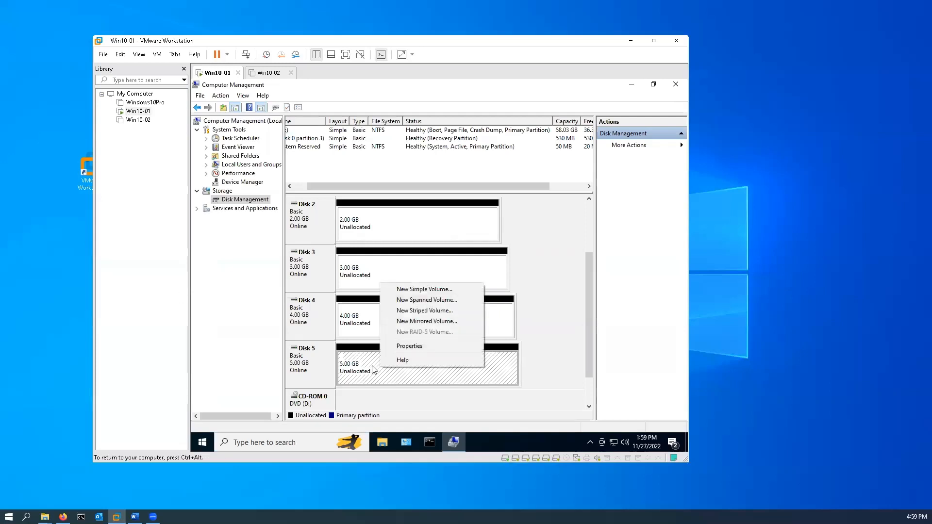
pyautogui.click(427, 290)
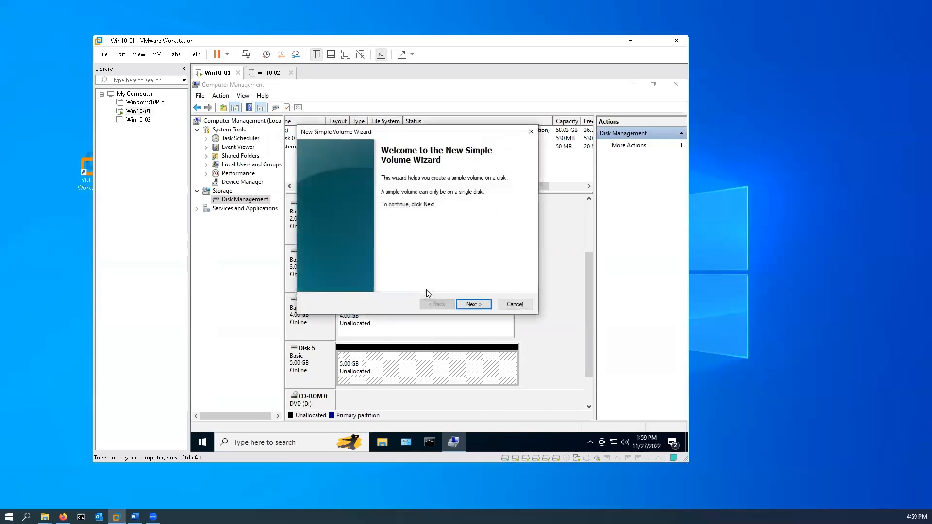
pyautogui.click(475, 304)
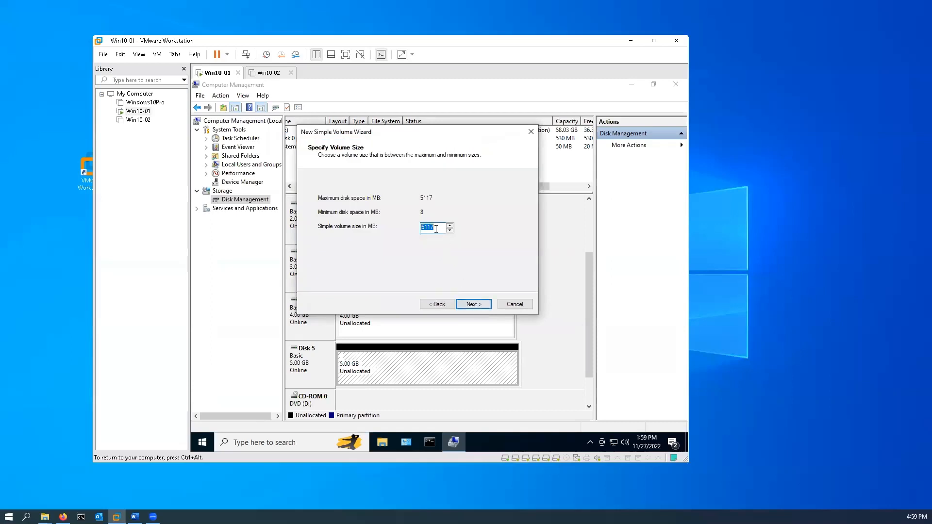
pyautogui.write('1024')
pyautogui.click(472, 304)
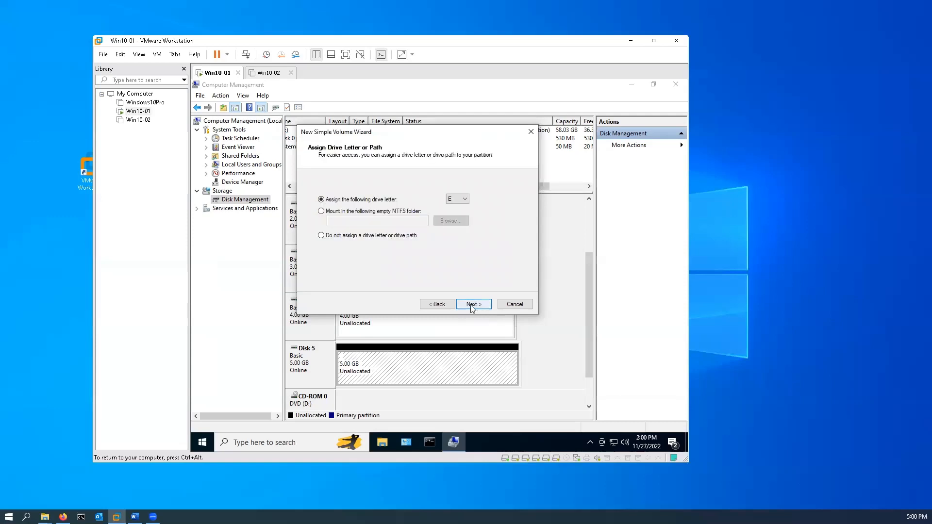
pyautogui.click(466, 200)
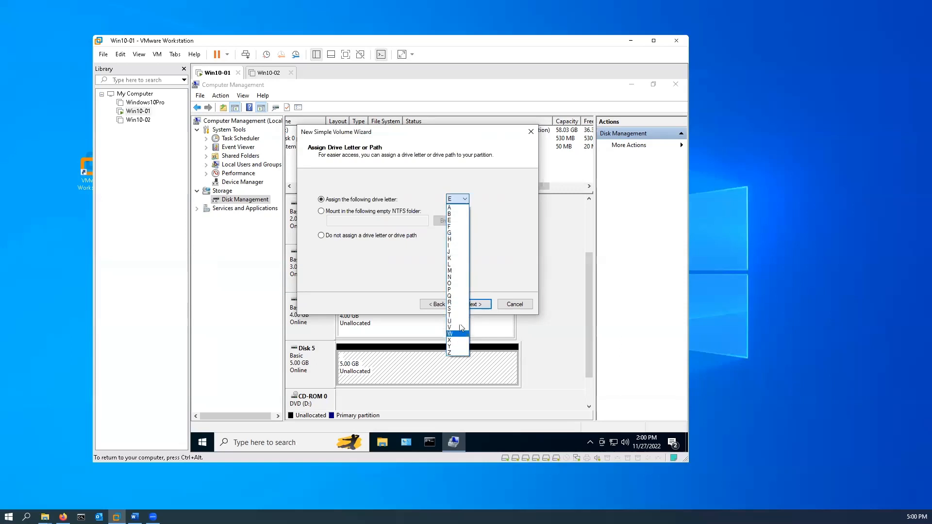
pyautogui.click(462, 221)
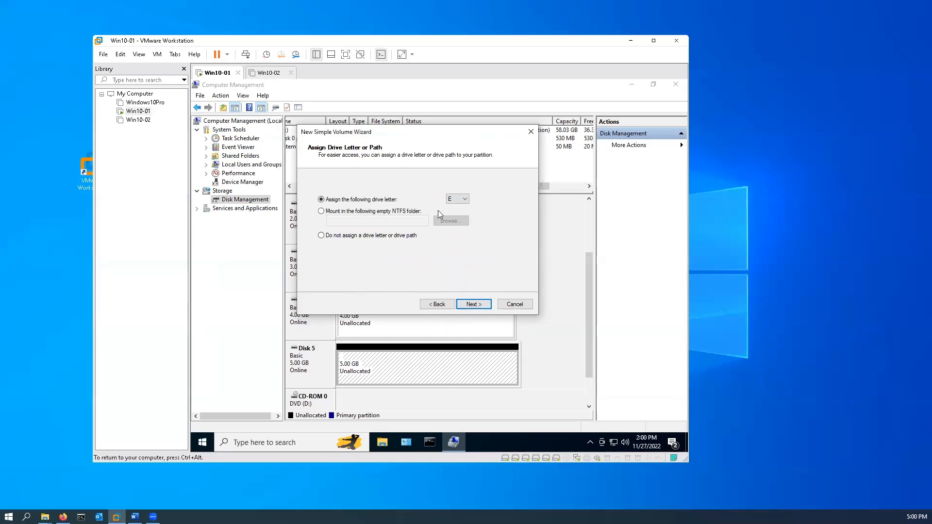
pyautogui.click(481, 304)
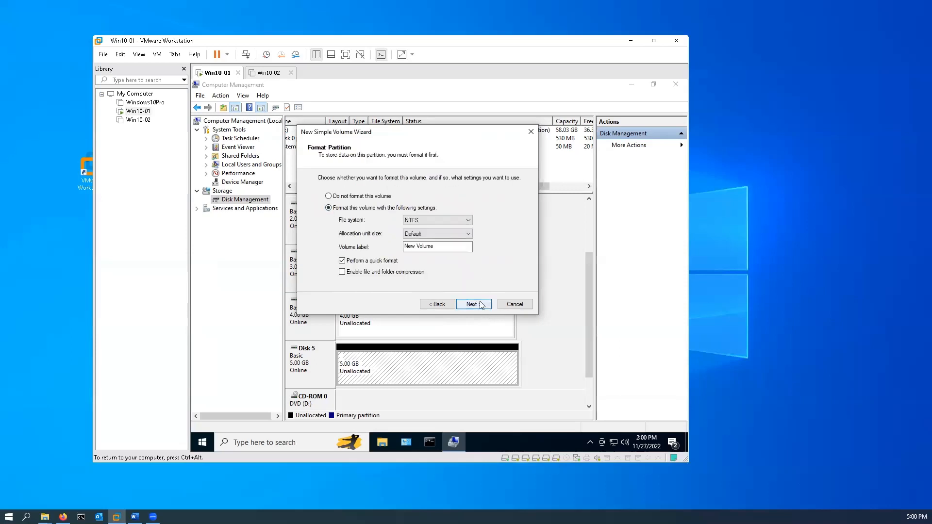
# Format the new E volume as FAT32 with the volume label Data, and finish creating it
pyautogui.click(437, 220)
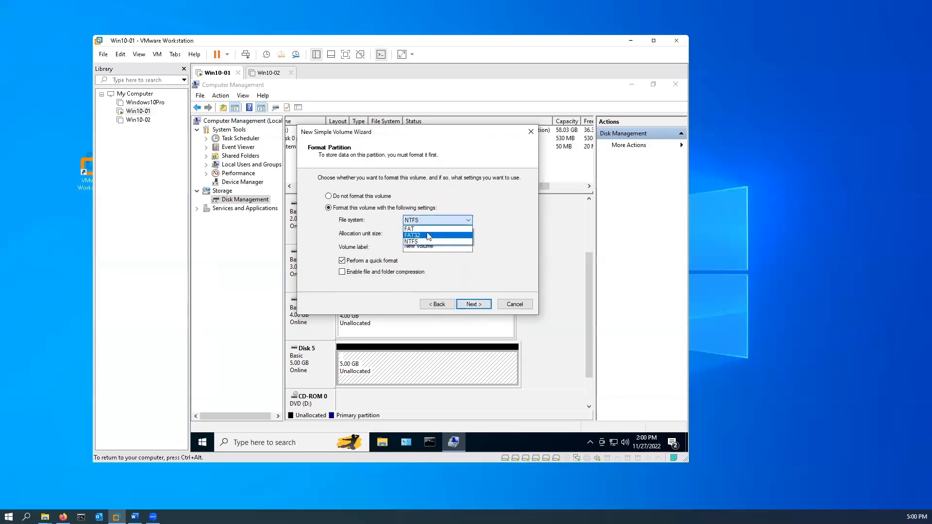
pyautogui.click(429, 235)
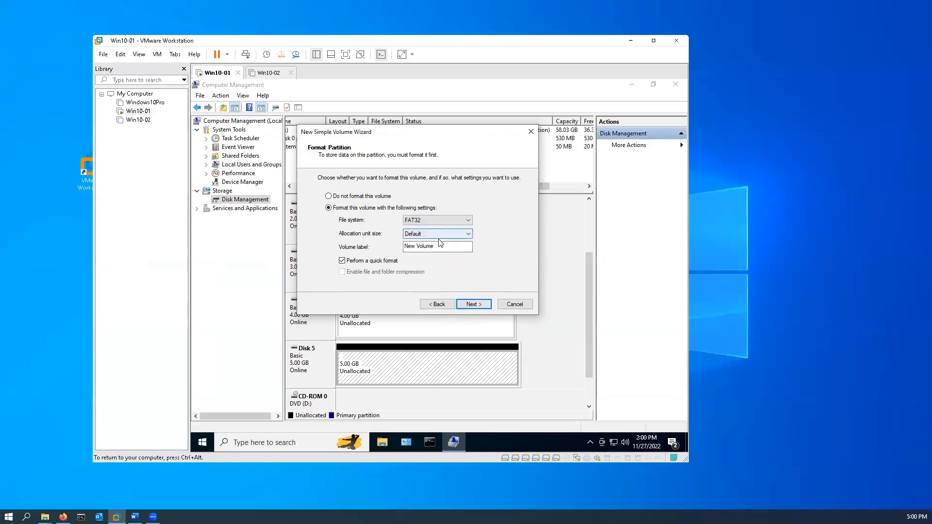
pyautogui.moveTo(445, 247); pyautogui.dragTo(319, 255)
pyautogui.write('Data')
pyautogui.click(476, 307)
pyautogui.click(474, 304)
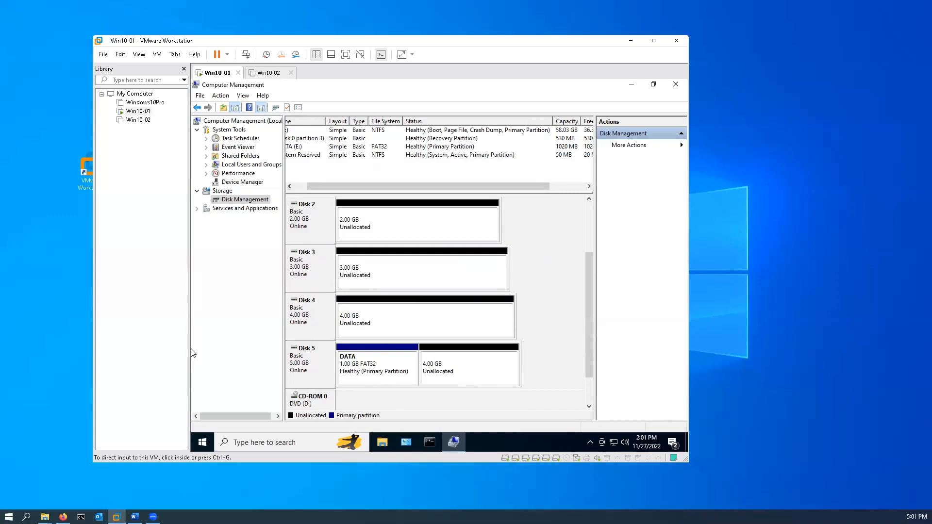
# Start a second simple volume of 1024 MB in Disk 5's remaining unallocated space, with drive letter F
pyautogui.rightClick(471, 374)
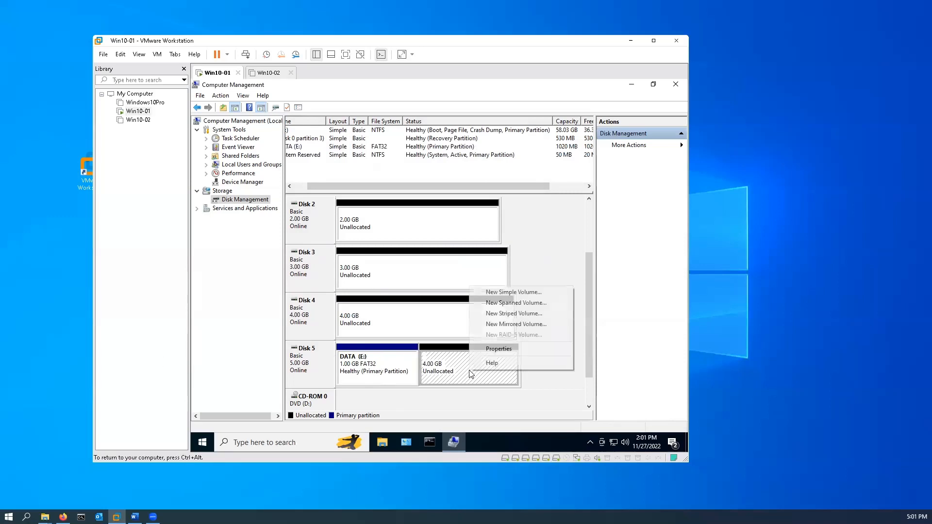
pyautogui.click(504, 292)
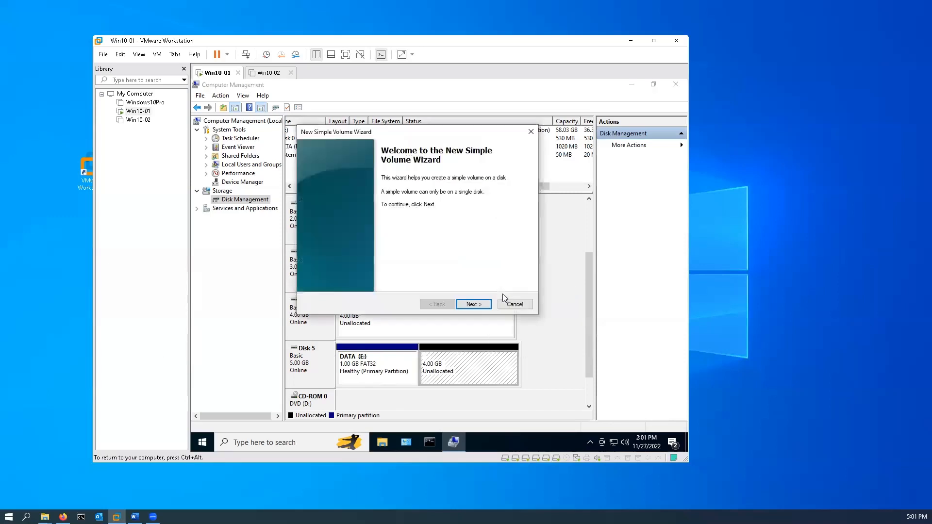
pyautogui.click(474, 304)
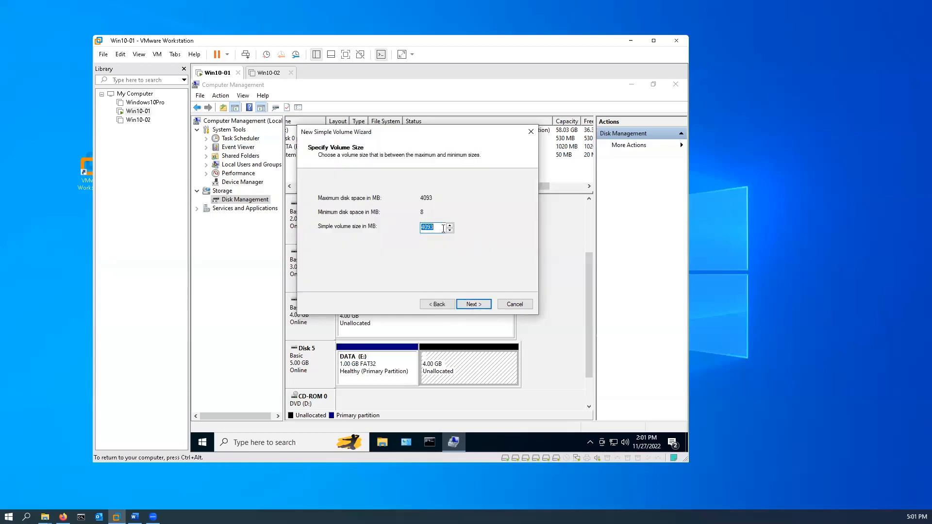
pyautogui.write('1024')
pyautogui.click(469, 304)
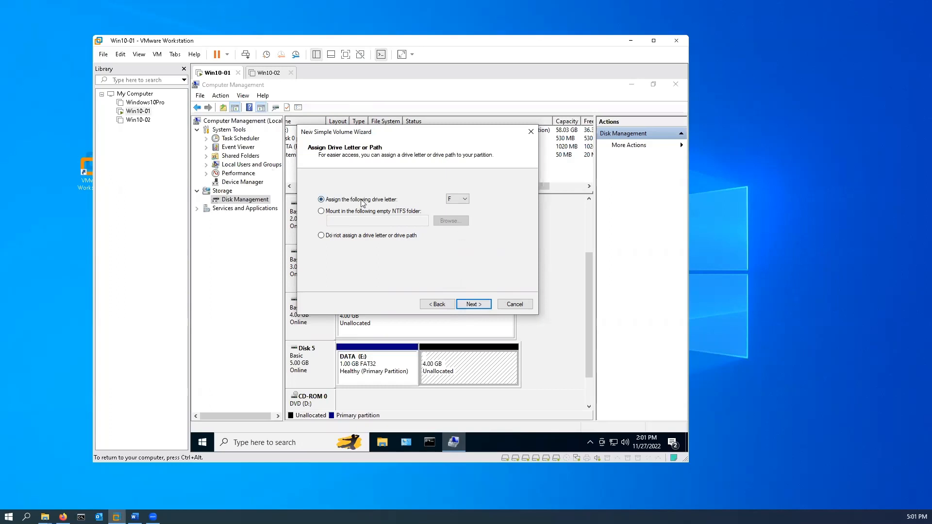
pyautogui.click(480, 307)
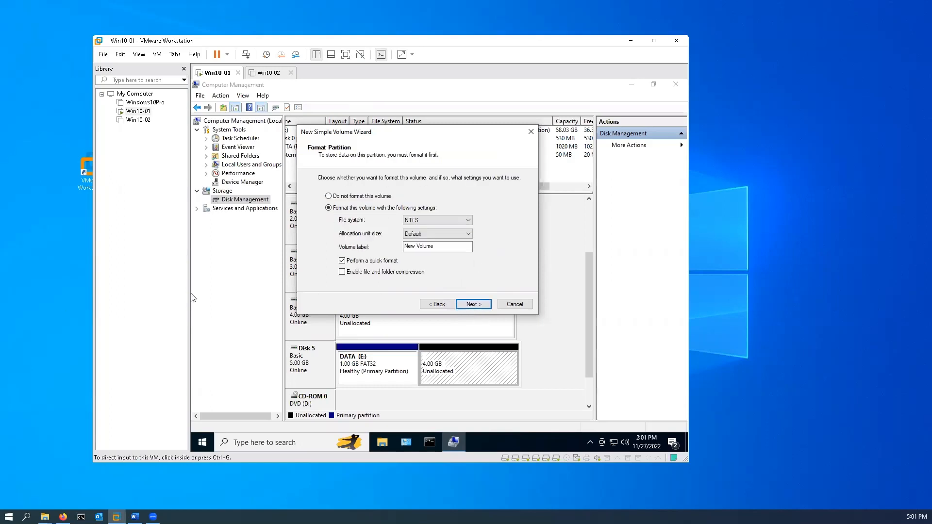
# Format the new F volume as FAT32 with the volume label Archive, and finish creating it
pyautogui.click(444, 223)
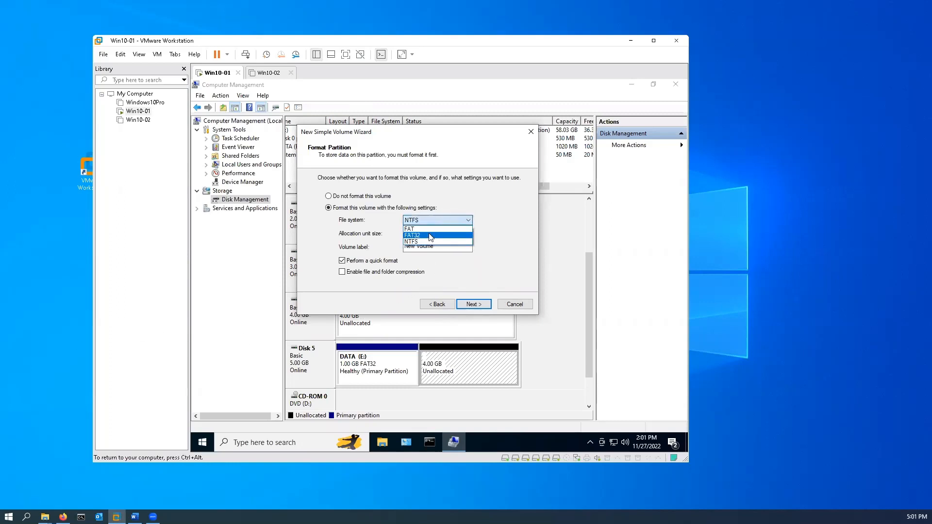
pyautogui.click(430, 235)
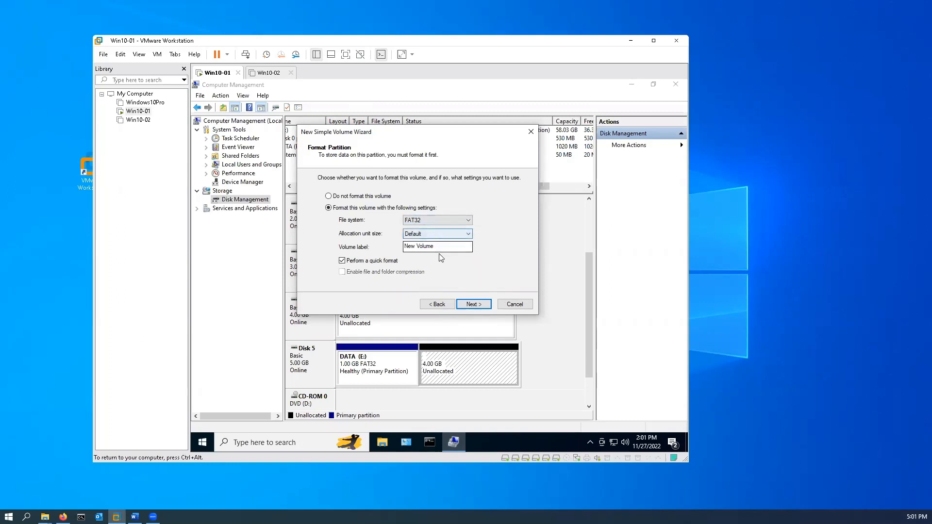
pyautogui.moveTo(468, 246); pyautogui.dragTo(354, 248)
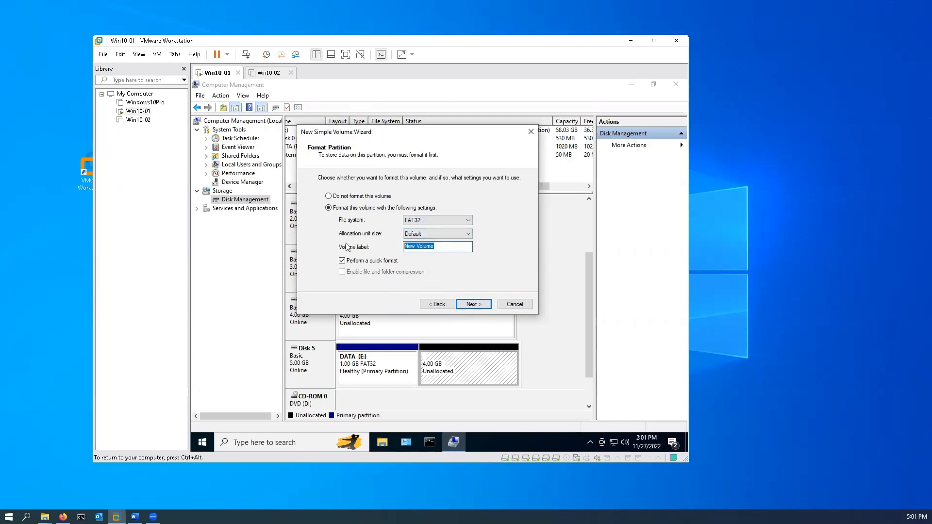
pyautogui.write('Archive')
pyautogui.click(489, 308)
pyautogui.click(485, 306)
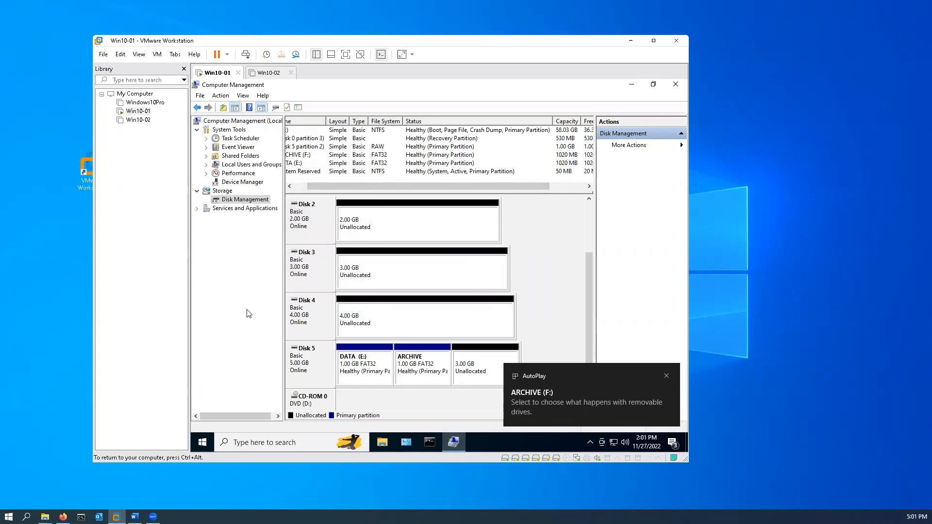
# Start a third simple volume of 1024 MB in Disk 5's remaining unallocated space, with drive letter G
pyautogui.rightClick(485, 375)
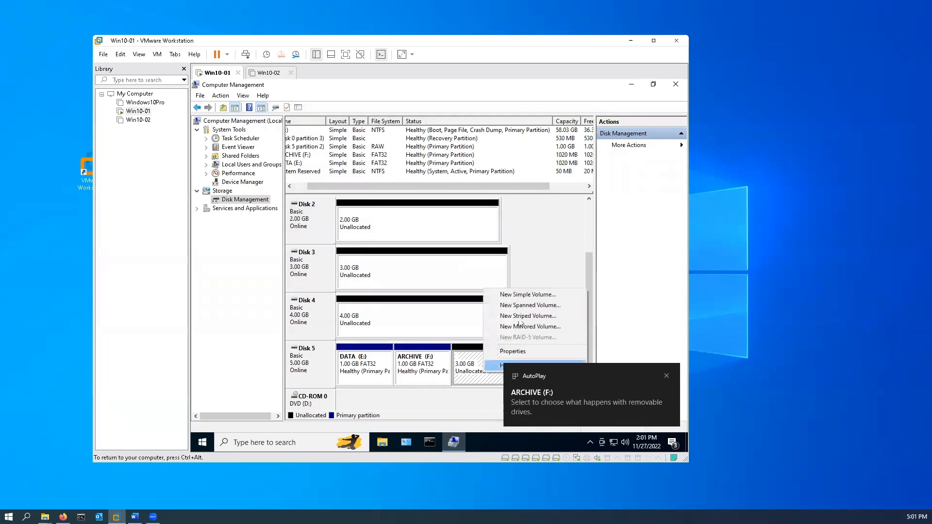
pyautogui.click(526, 295)
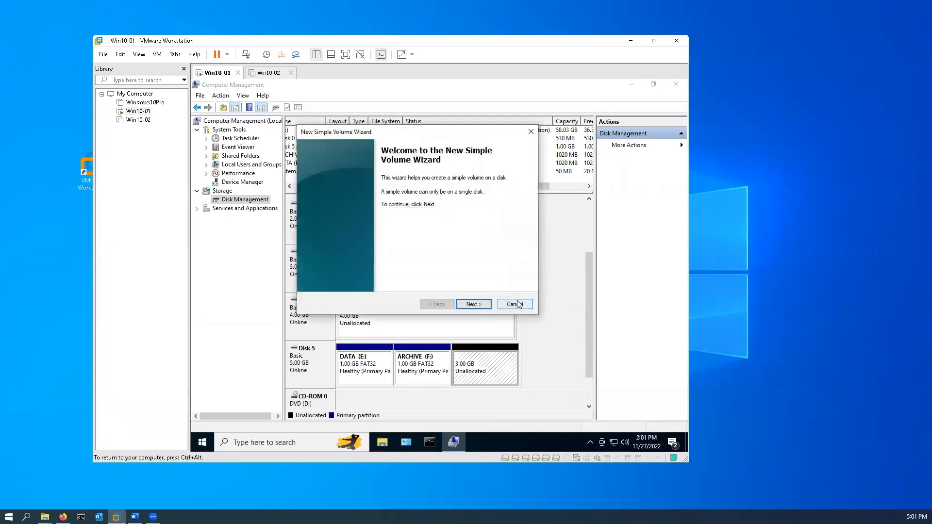
pyautogui.click(474, 304)
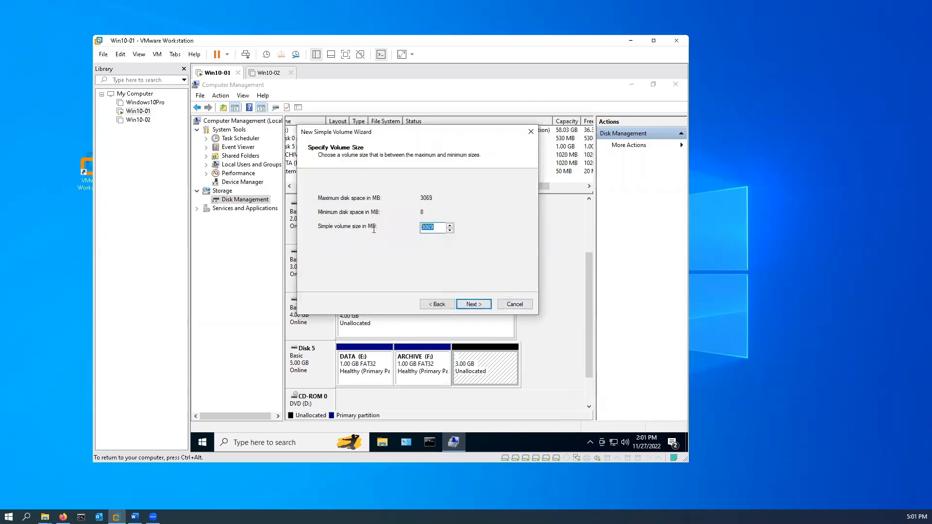
pyautogui.write('1024')
pyautogui.click(476, 306)
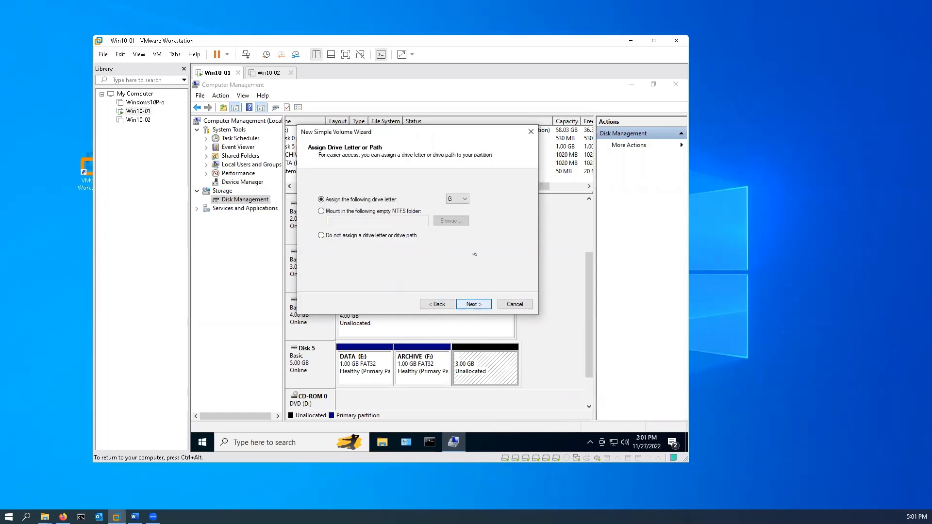
pyautogui.click(475, 304)
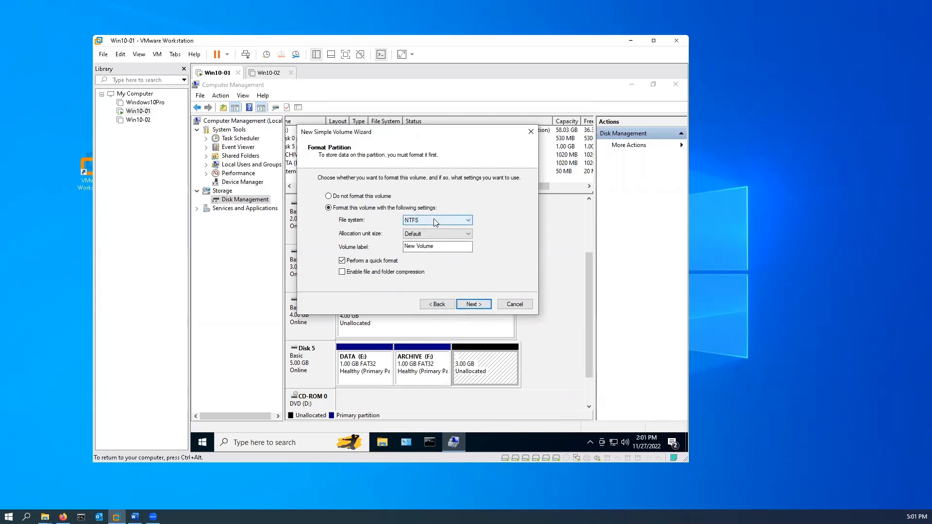
# Label the new G volume Pictures, keep the NTFS file system, and finish creating it
pyautogui.moveTo(441, 247); pyautogui.dragTo(329, 238)
pyautogui.write('Pictures')
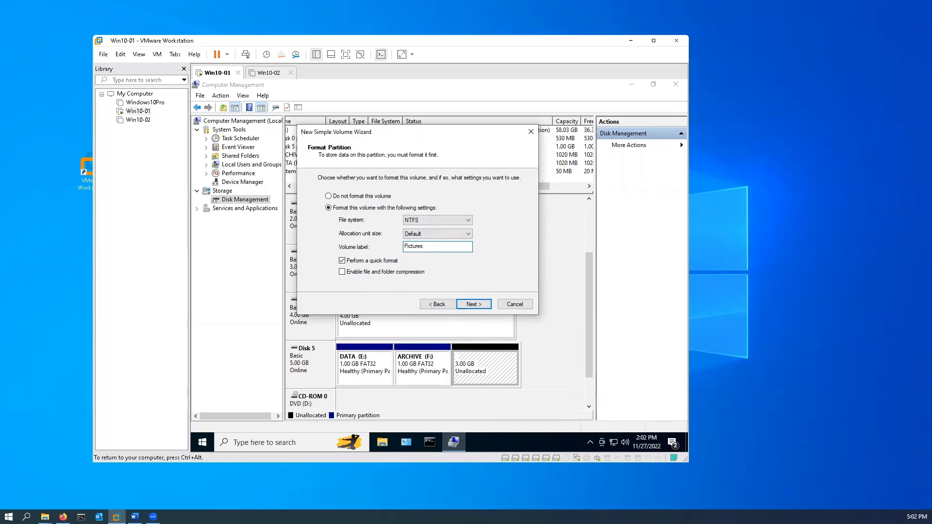
pyautogui.click(483, 304)
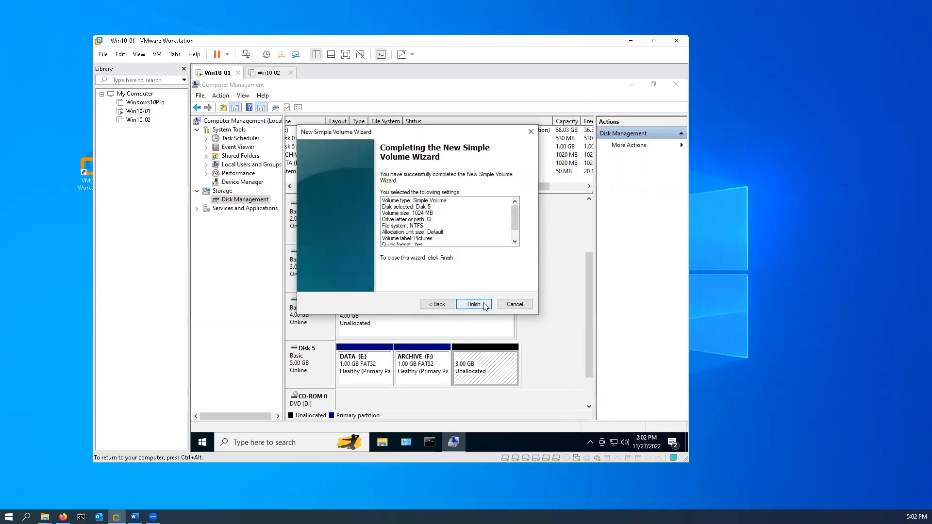
pyautogui.click(473, 304)
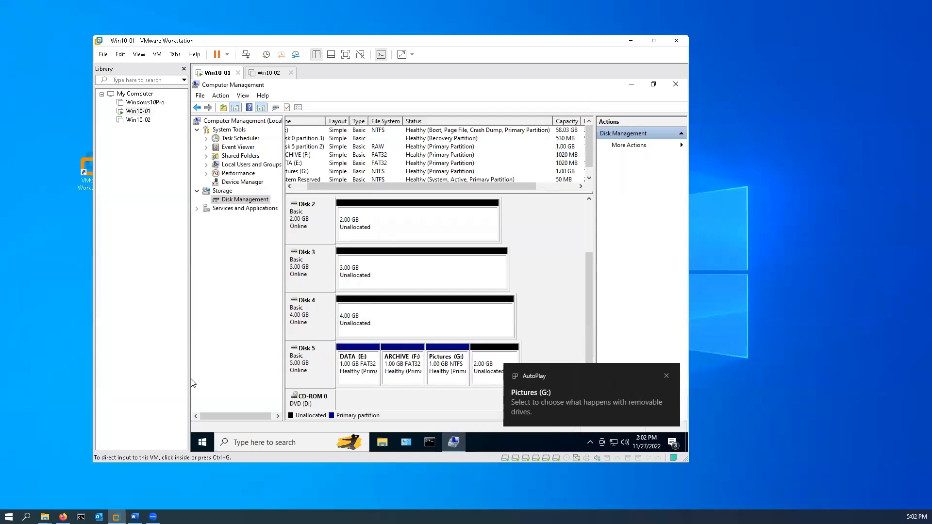
# Start a fourth simple volume of 1024 MB in Disk 5's remaining unallocated space, with drive letter H
pyautogui.rightClick(491, 359)
pyautogui.click(527, 282)
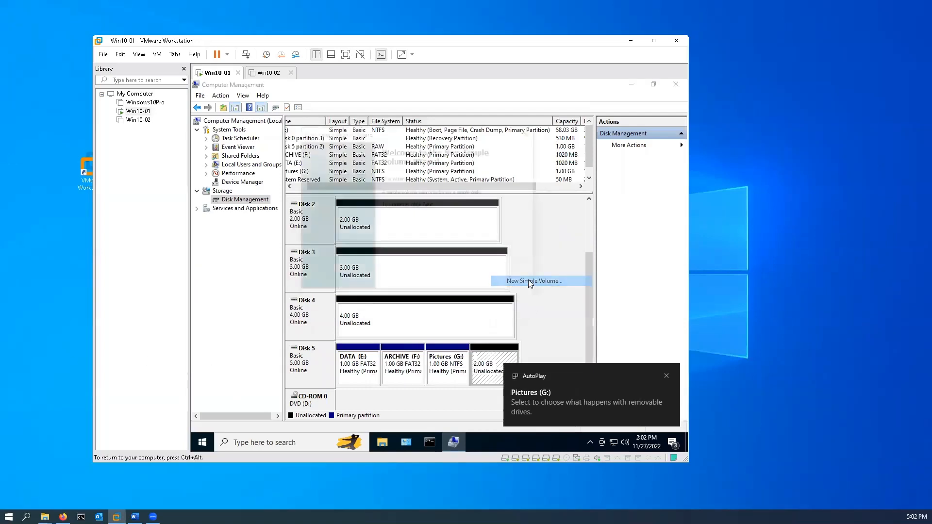
pyautogui.click(484, 305)
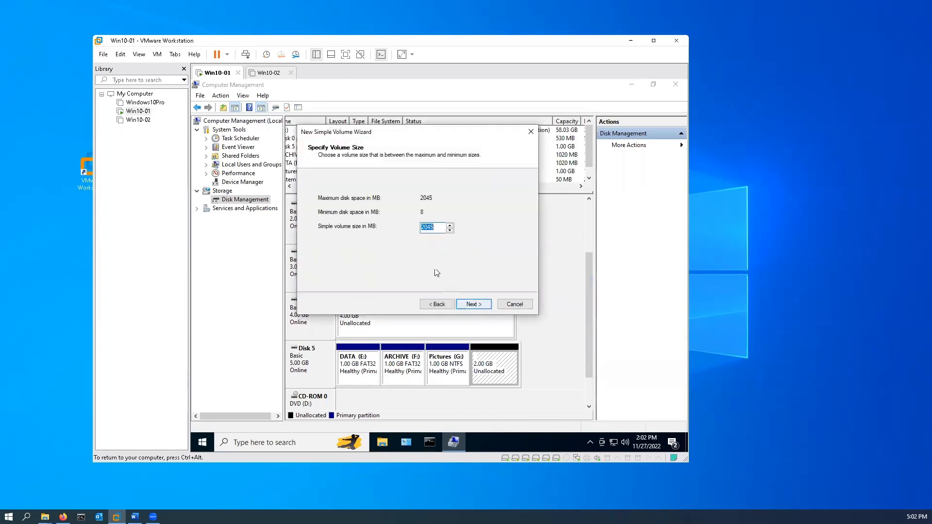
pyautogui.write('1024')
pyautogui.click(473, 304)
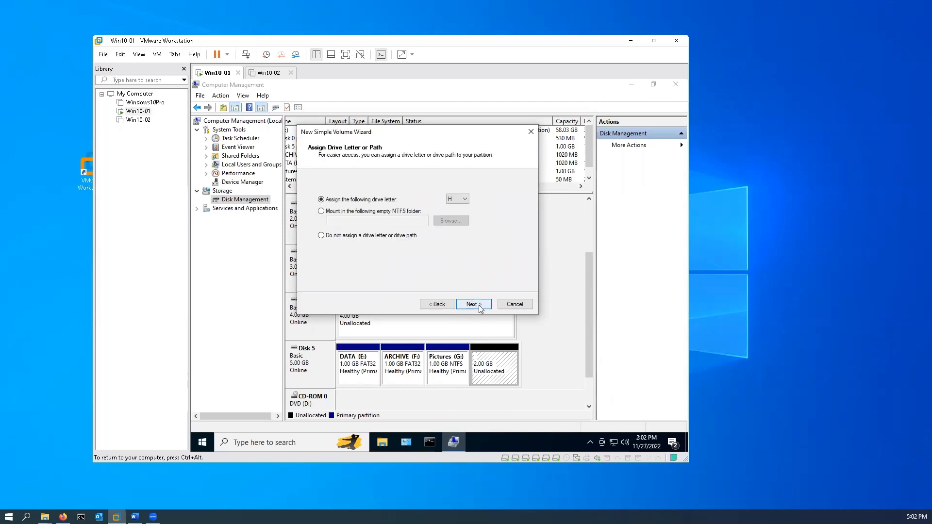
pyautogui.click(465, 305)
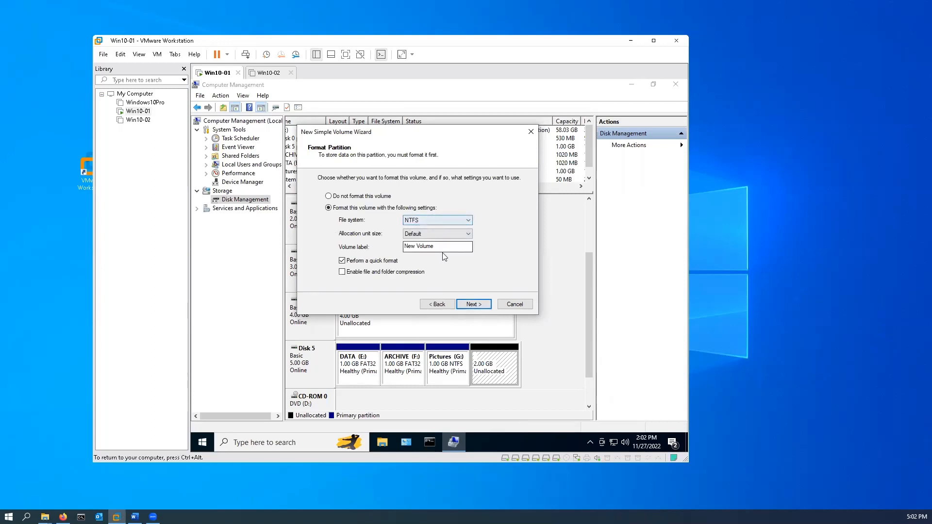
# Label the new H volume Extra, keep the NTFS file system, and finish creating it
pyautogui.moveTo(447, 247); pyautogui.dragTo(329, 248)
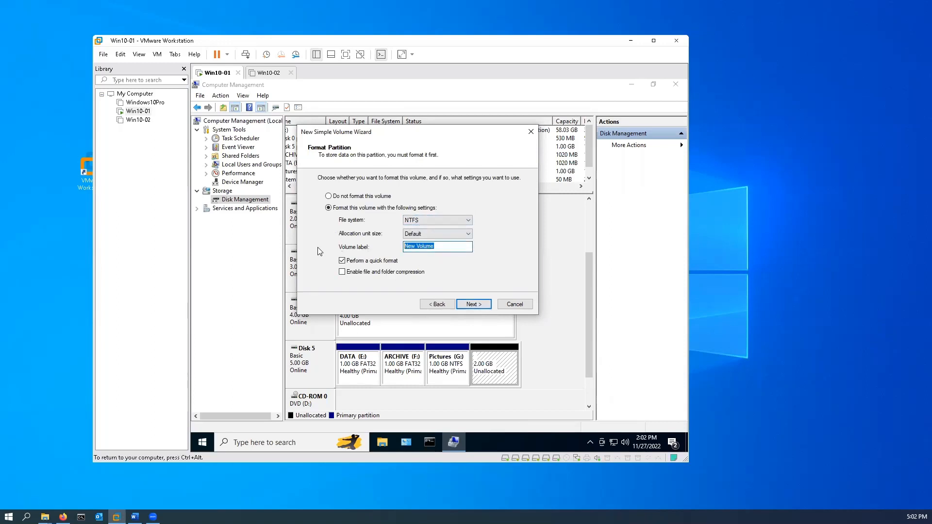
pyautogui.write('Extra')
pyautogui.click(481, 307)
pyautogui.click(473, 305)
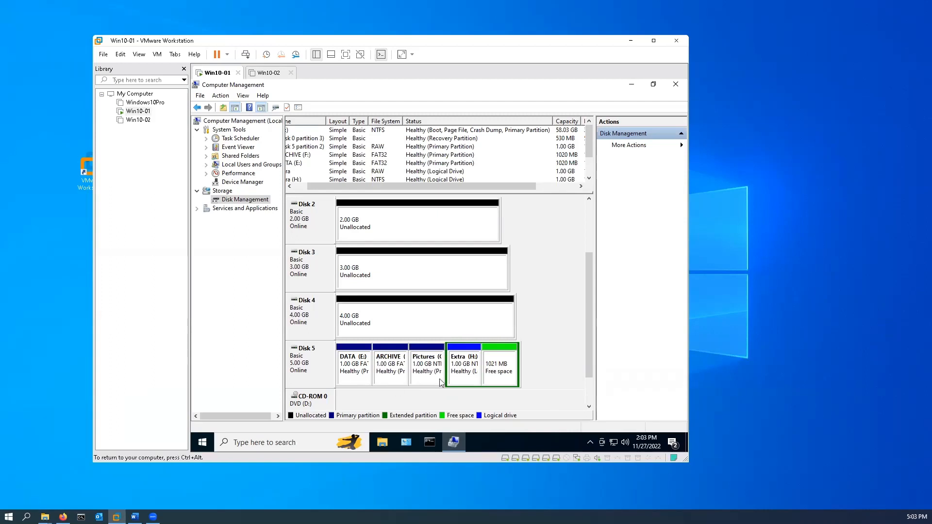
# Check in File Explorer's This PC view how the new Disk 5 volumes are listed, and close the window
pyautogui.click(382, 443)
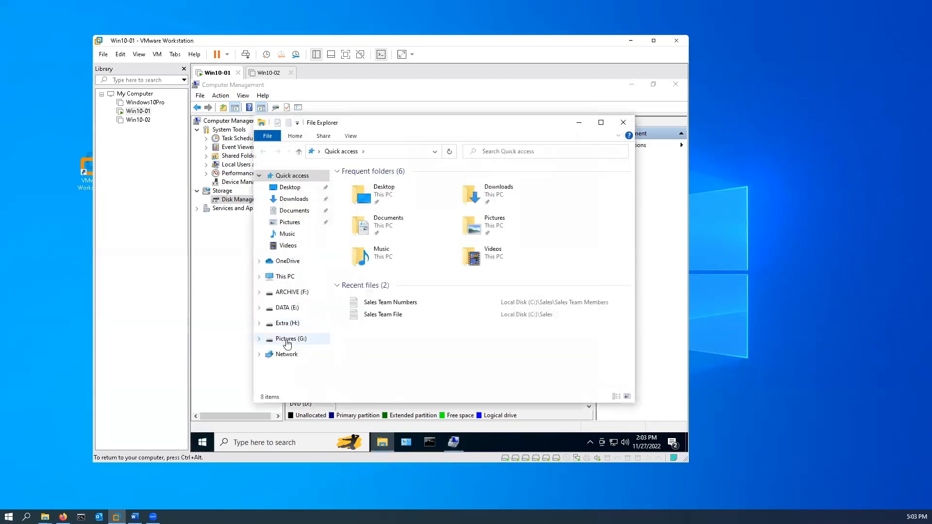
pyautogui.click(280, 276)
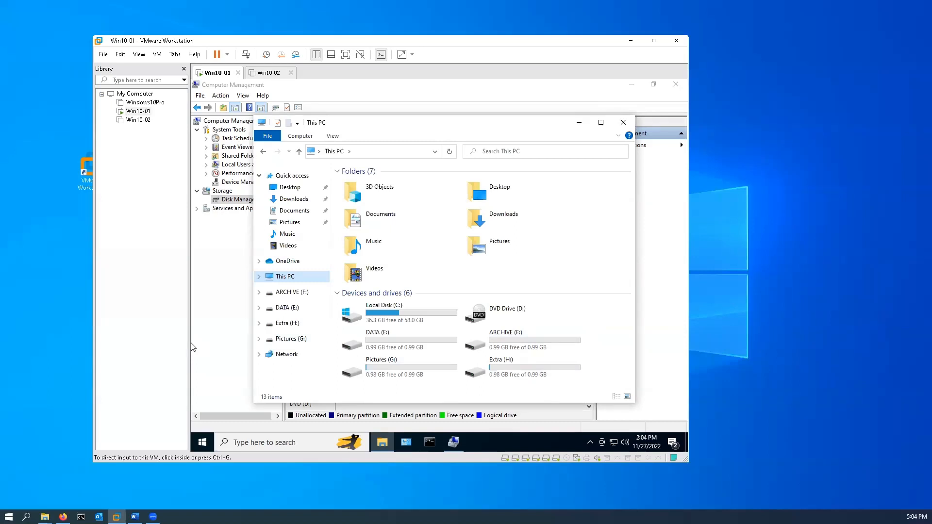
pyautogui.click(631, 122)
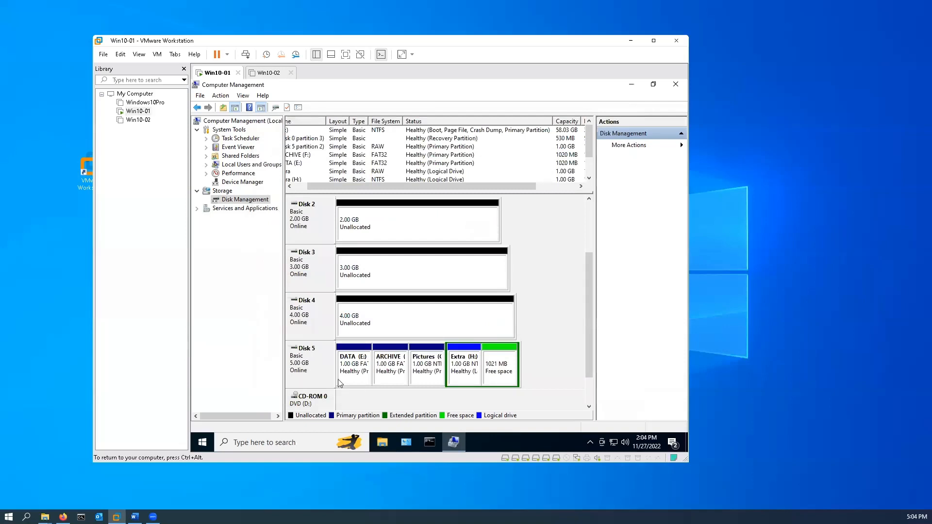
# Delete the DATA (E:) and ARCHIVE (F:) volumes from Disk 5
pyautogui.rightClick(350, 373)
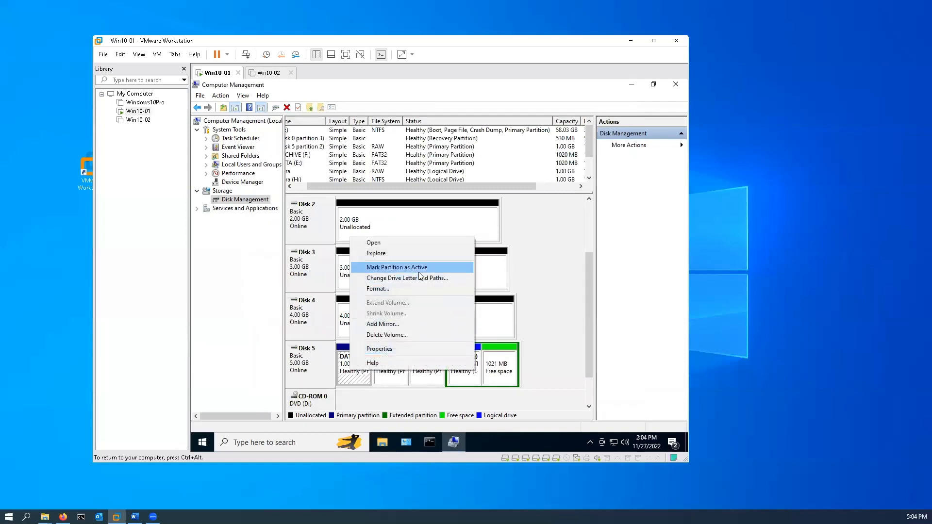
pyautogui.click(408, 336)
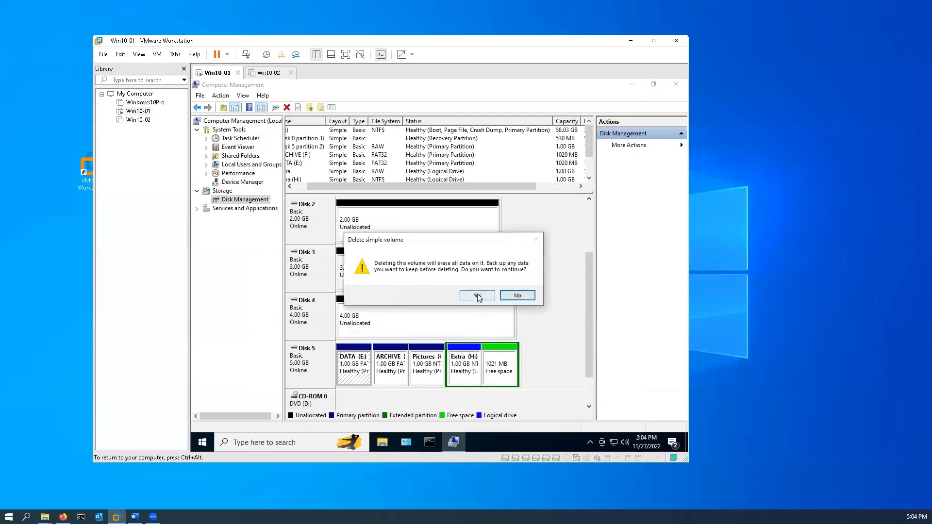
pyautogui.click(477, 296)
pyautogui.click(397, 373)
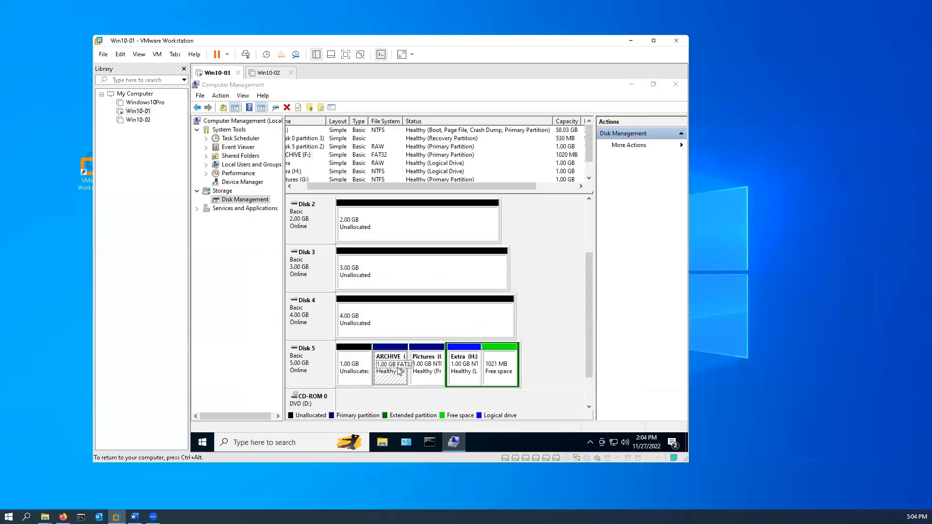
pyautogui.rightClick(392, 381)
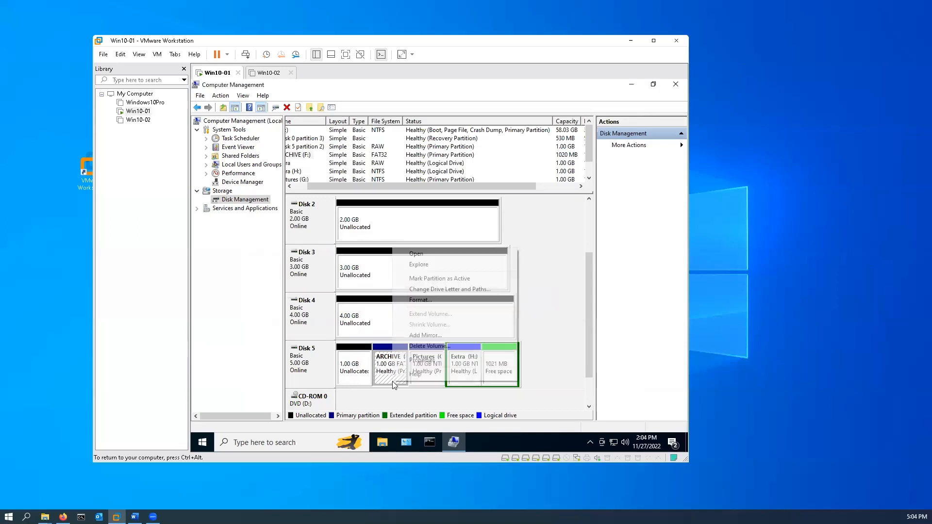
pyautogui.click(438, 348)
pyautogui.click(485, 297)
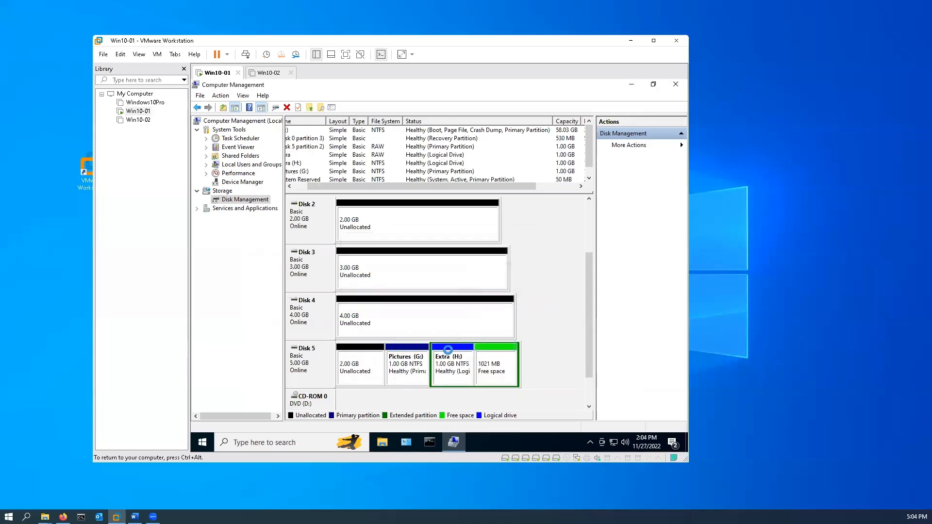
# Delete the Pictures (G:) volume and the Extra (H:) logical drive from Disk 5
pyautogui.rightClick(411, 381)
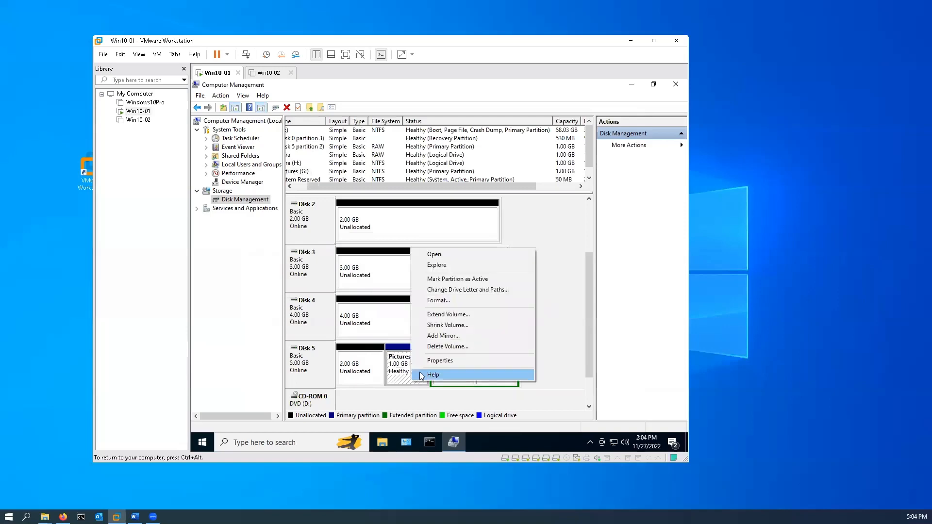
pyautogui.click(460, 348)
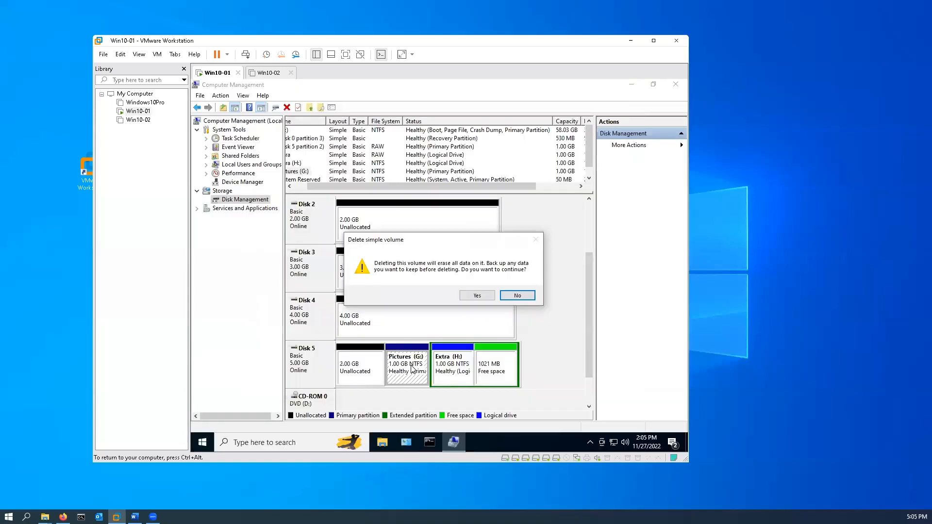
pyautogui.click(478, 296)
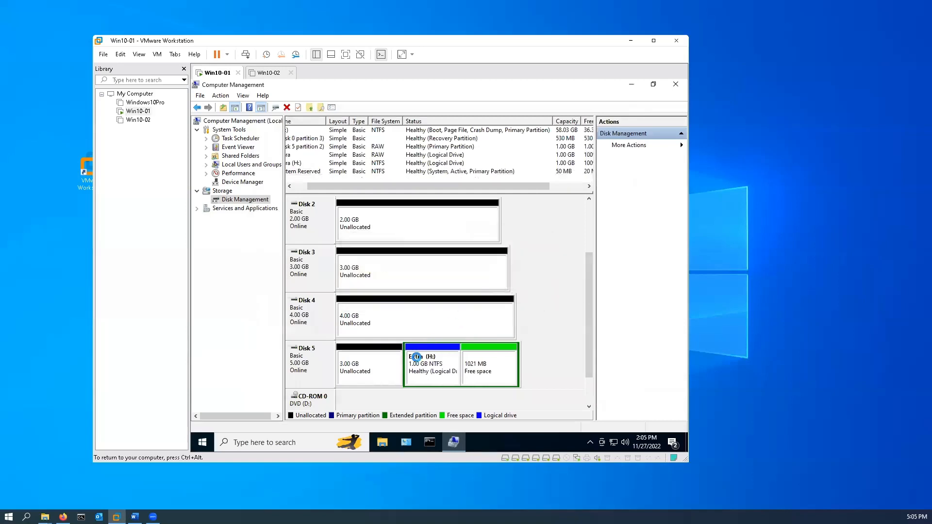
pyautogui.rightClick(430, 378)
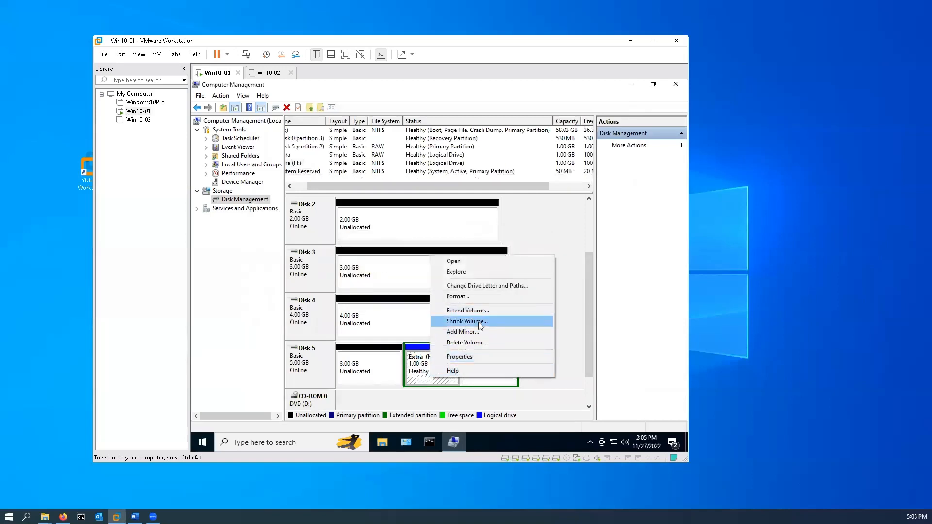
pyautogui.click(478, 342)
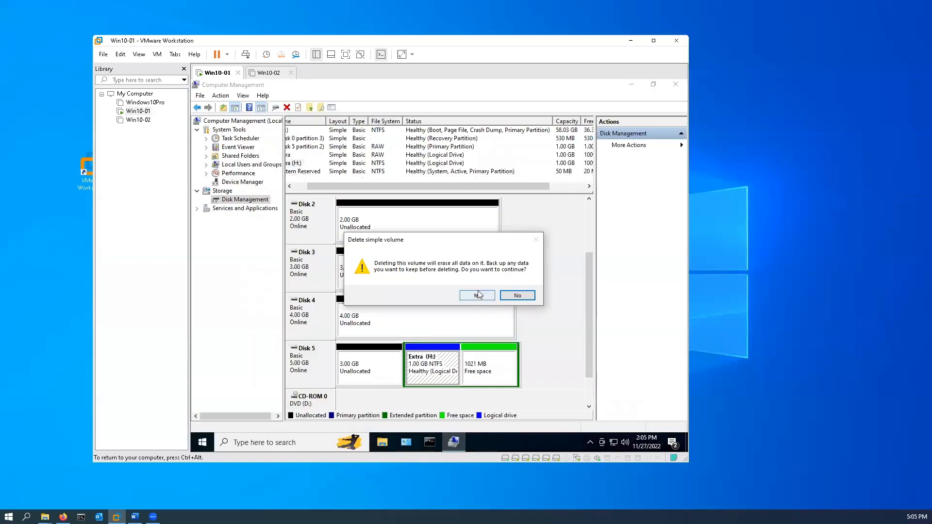
pyautogui.click(477, 291)
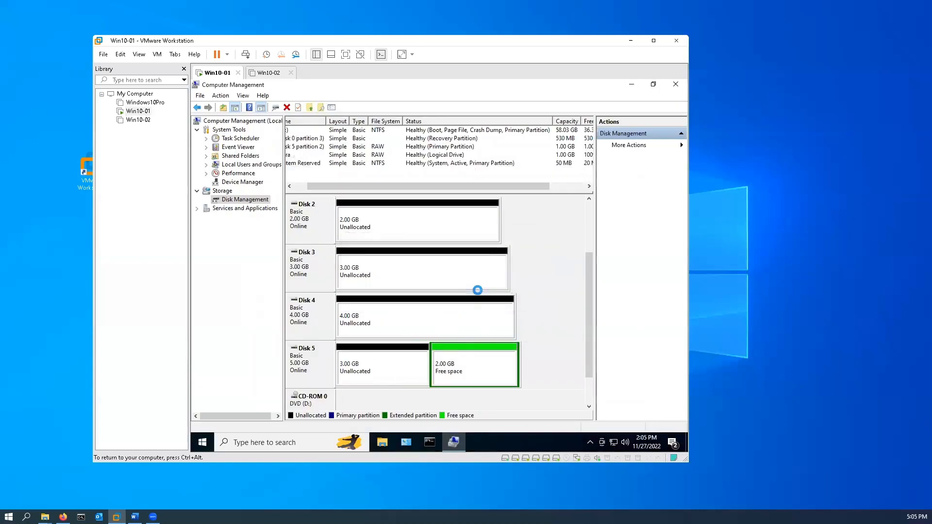
# Delete the empty extended partition on Disk 5
pyautogui.rightClick(448, 368)
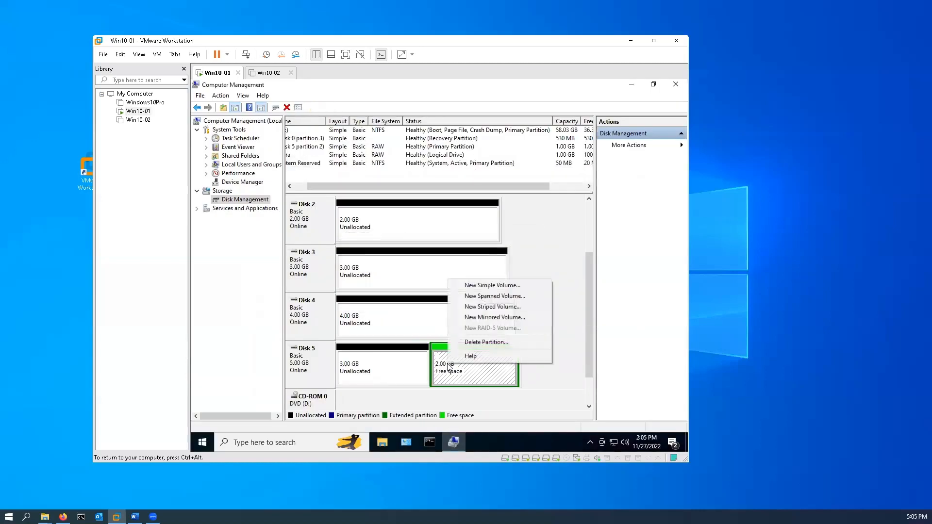
pyautogui.click(493, 343)
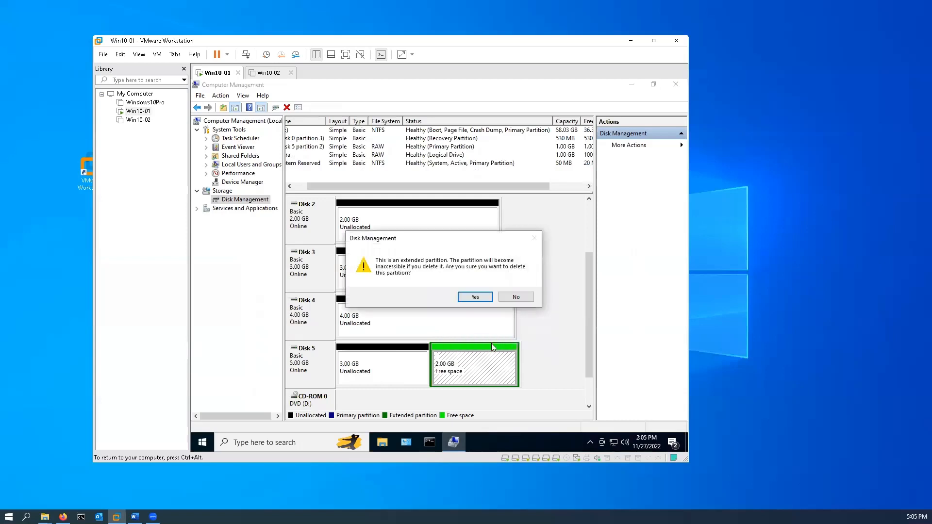
pyautogui.click(480, 297)
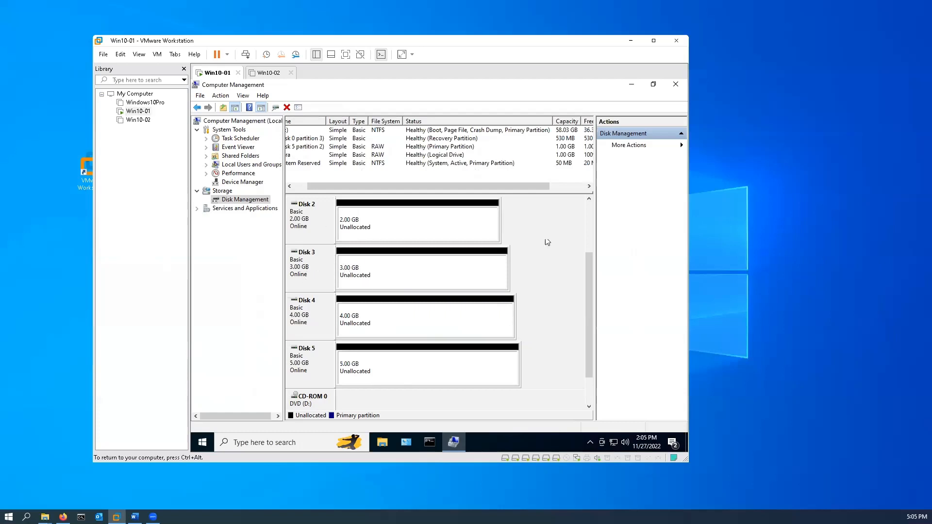
# Start a simple volume on Disk 1 using the full 1021 MB, with drive letter G
pyautogui.moveTo(588, 281); pyautogui.dragTo(592, 267)
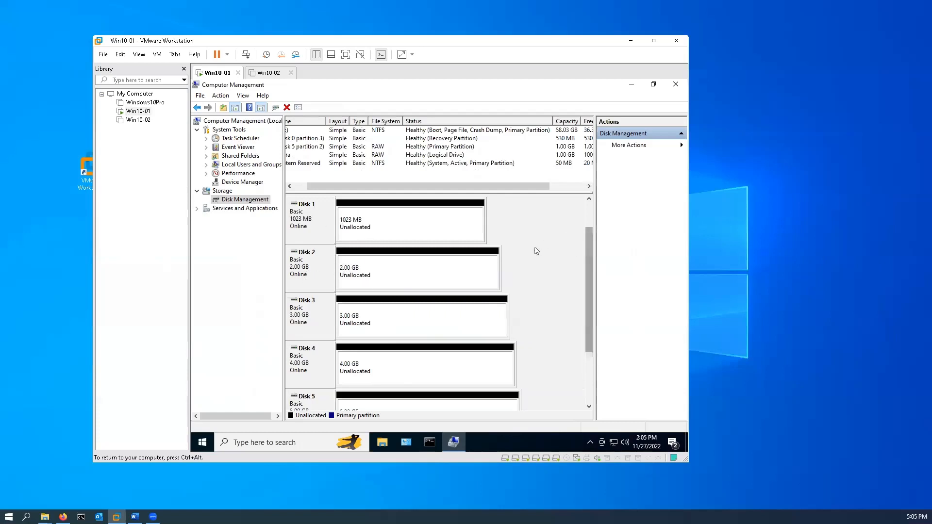
pyautogui.rightClick(393, 222)
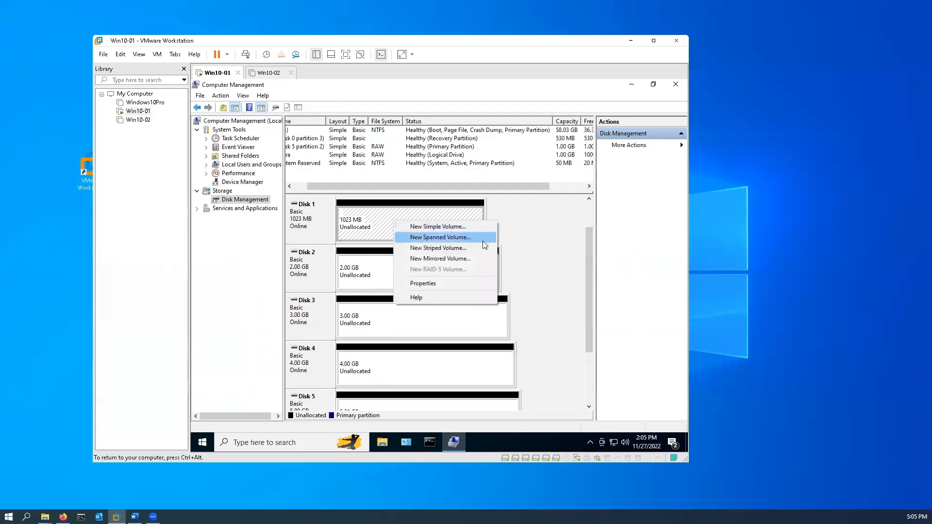
pyautogui.click(459, 227)
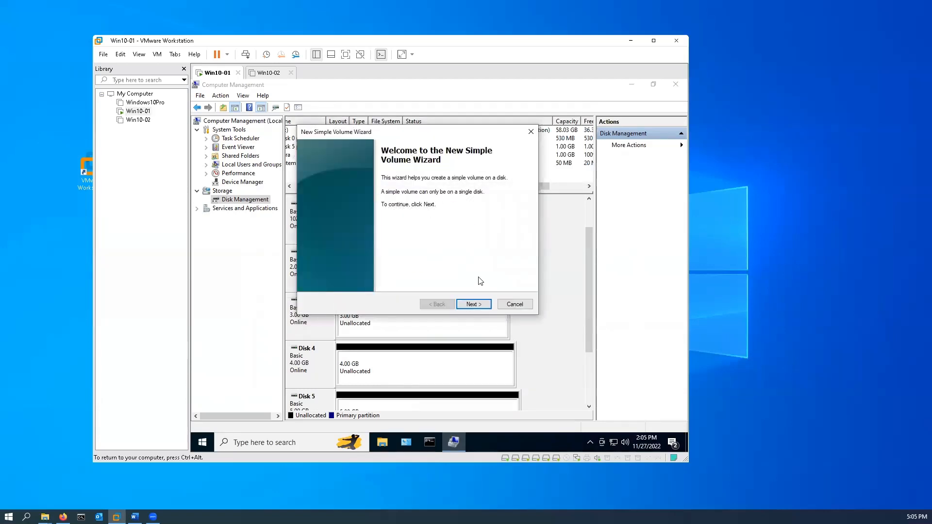
pyautogui.click(474, 304)
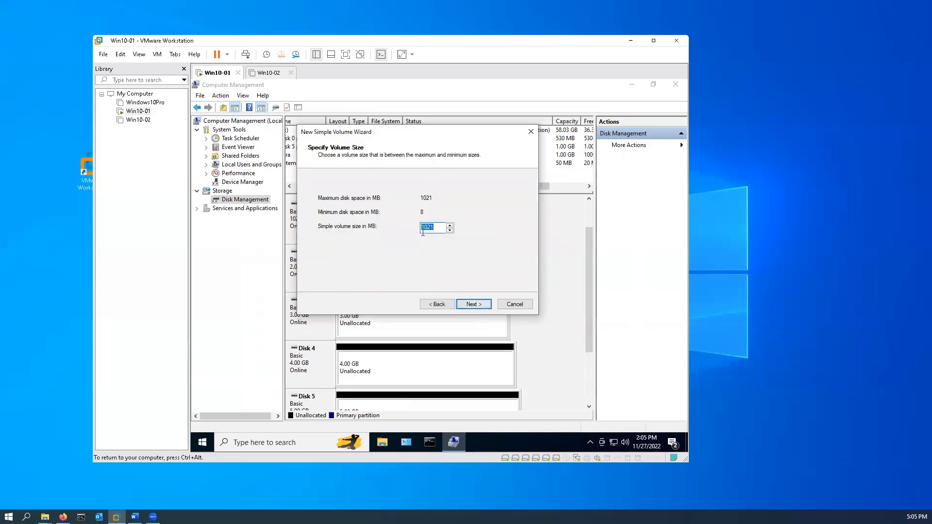
pyautogui.click(481, 304)
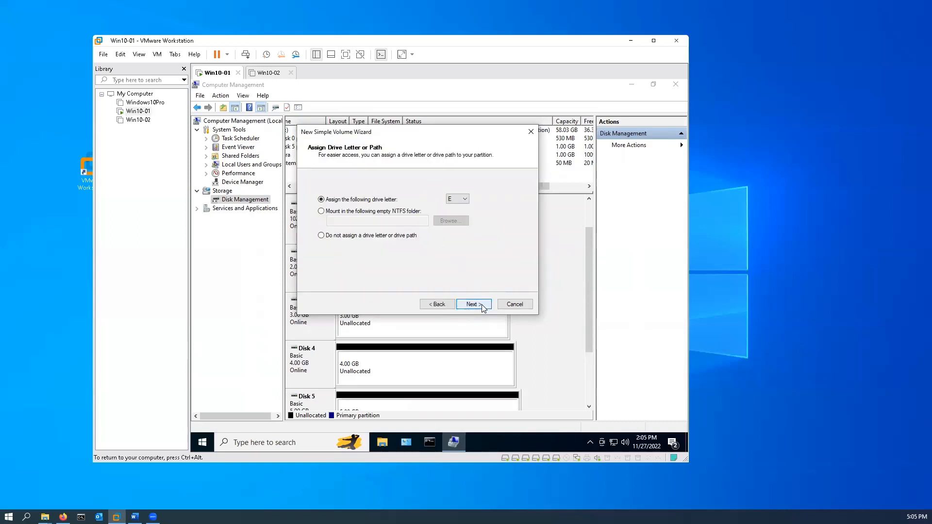
pyautogui.click(462, 200)
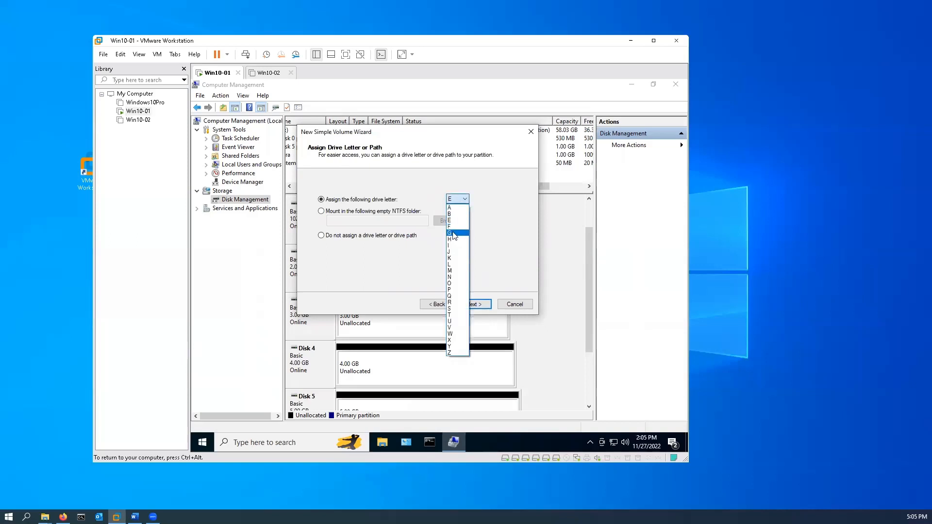
pyautogui.click(454, 234)
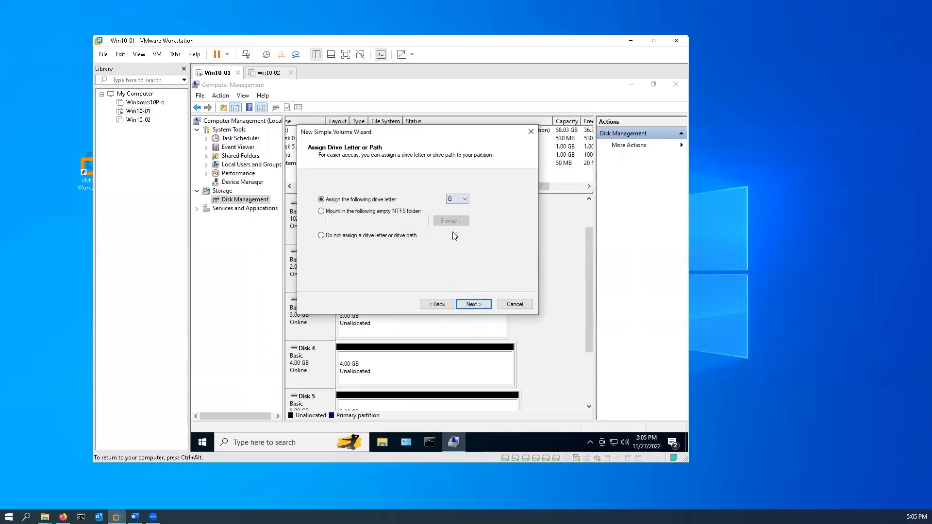
pyautogui.click(477, 301)
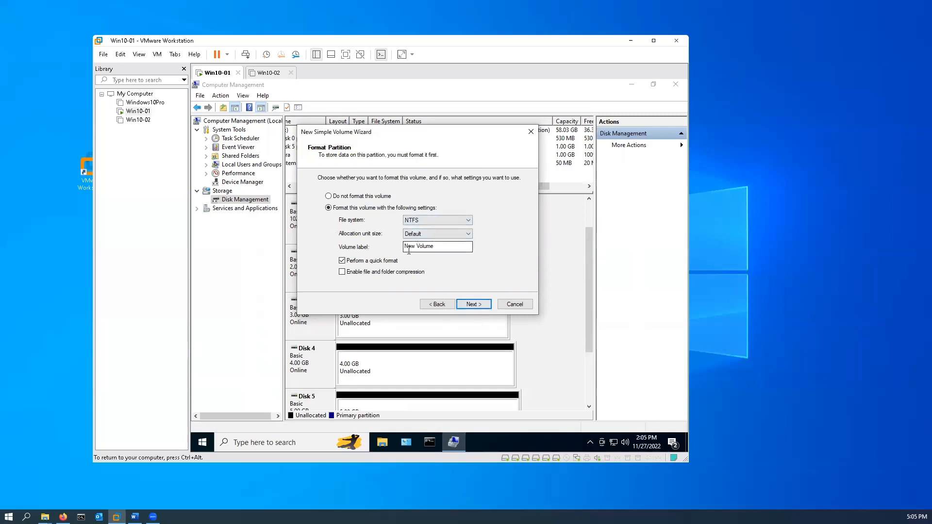
# Label the new G volume Volume 1, keep the NTFS quick format, and finish creating it
pyautogui.moveTo(441, 248); pyautogui.dragTo(303, 249)
pyautogui.write('V')
pyautogui.click(473, 304)
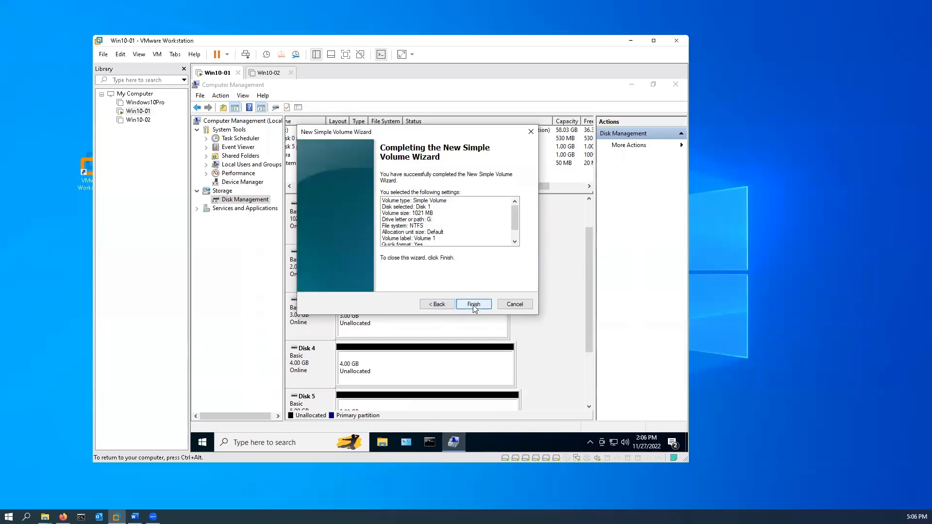
pyautogui.click(473, 304)
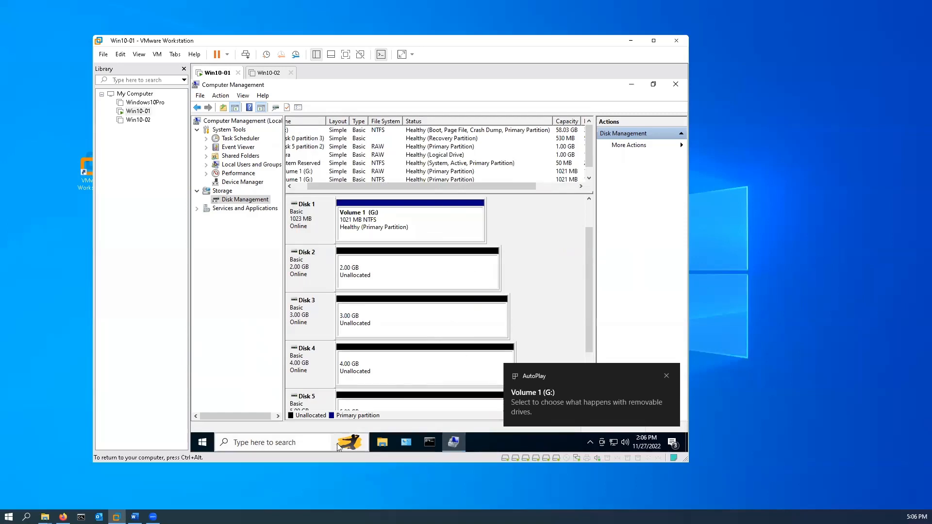
# Create a text document named Dummy on the Volume 1 (G:) drive in File Explorer
pyautogui.click(383, 444)
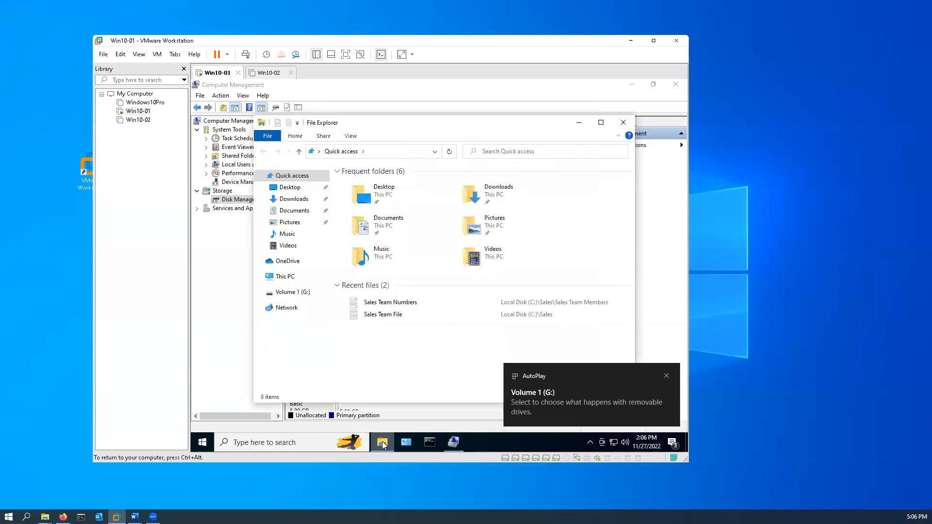
pyautogui.click(290, 279)
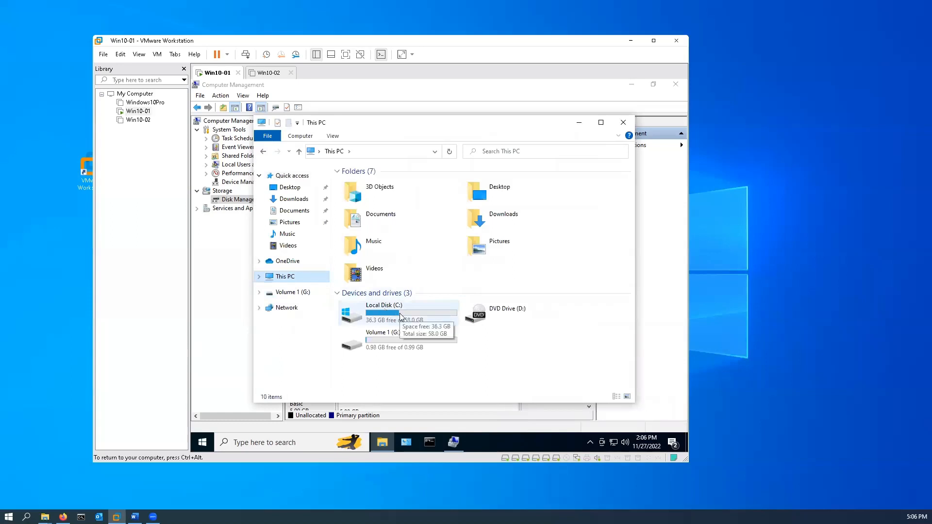
pyautogui.doubleClick(379, 342)
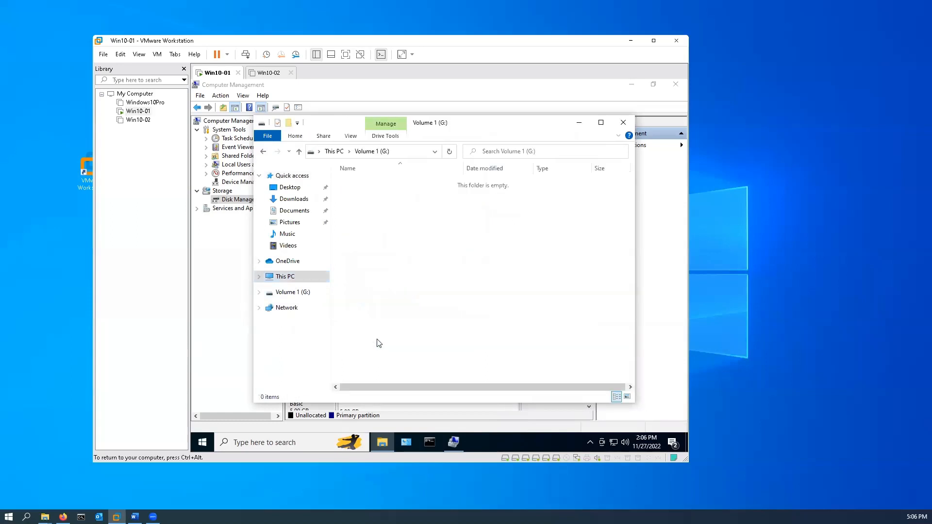
pyautogui.rightClick(409, 228)
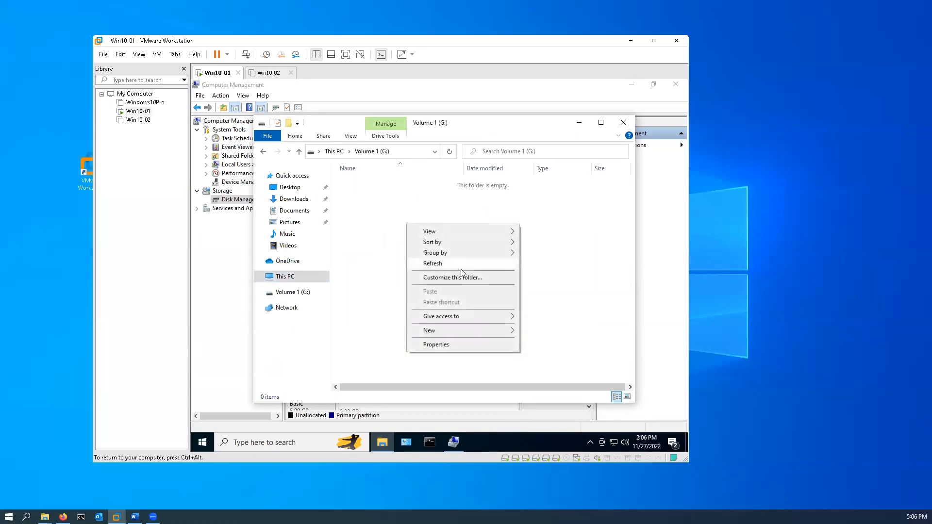
pyautogui.moveTo(469, 331)
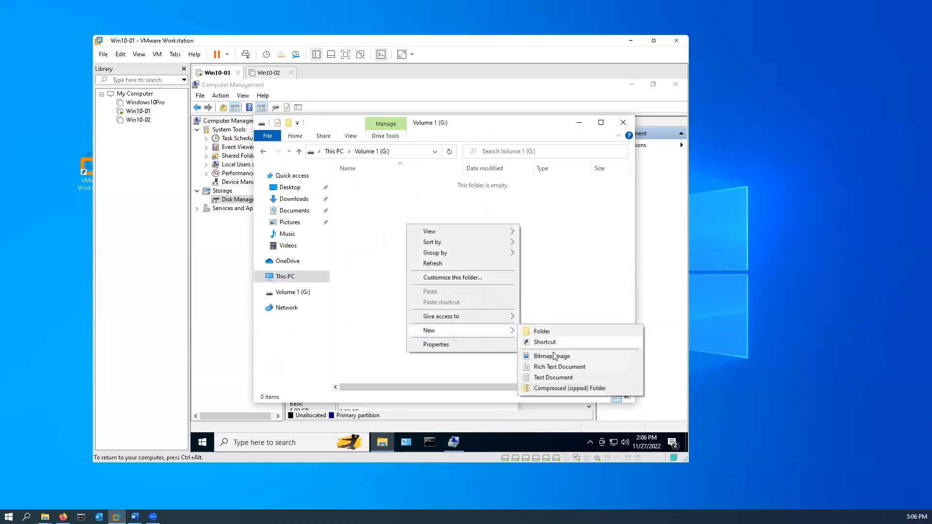
pyautogui.click(559, 377)
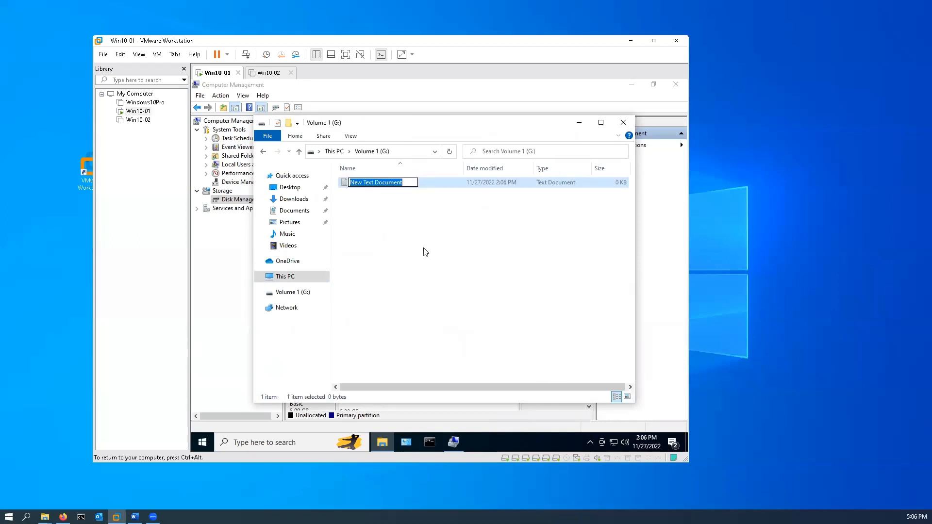
pyautogui.write('Dummy')
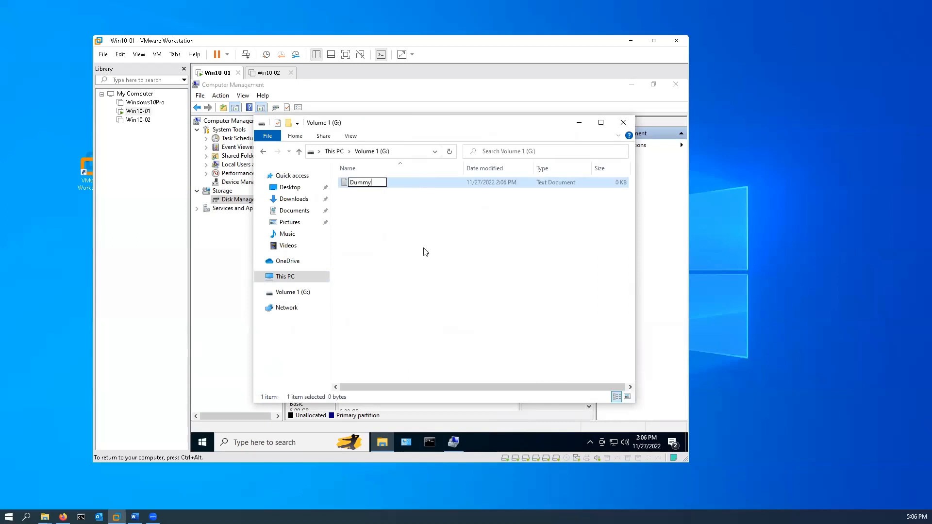
pyautogui.click(414, 231)
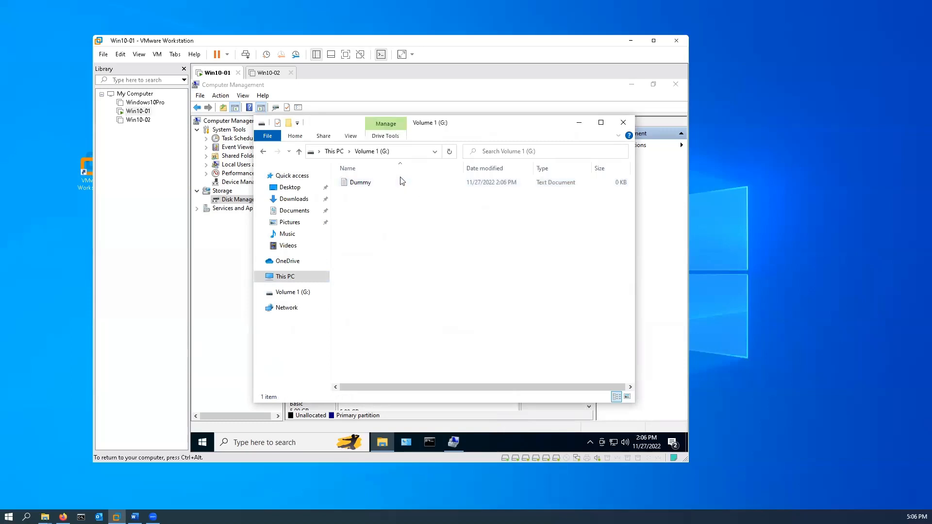
# Enter a line of random characters in the Dummy text file, save it, and close Notepad and File Explorer
pyautogui.doubleClick(402, 182)
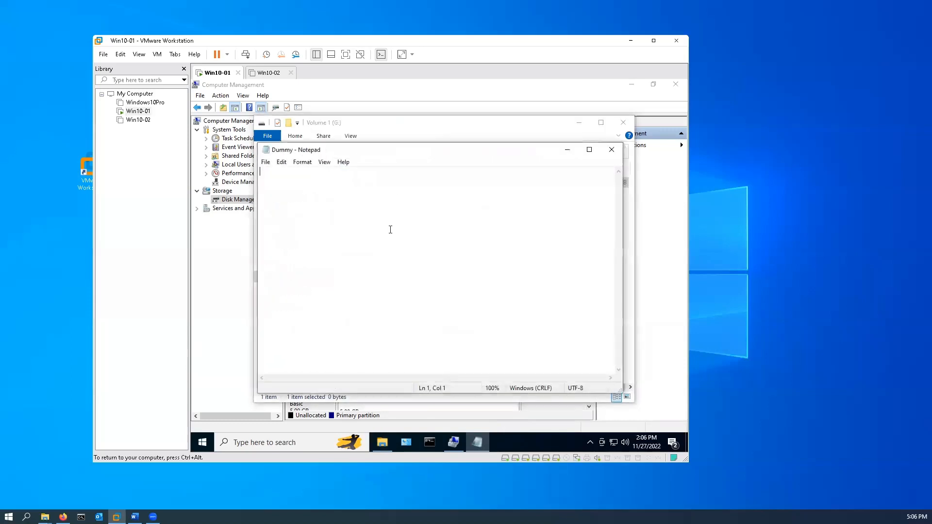
pyautogui.write('asdfkljocxvj ewrotno0-zfdb')
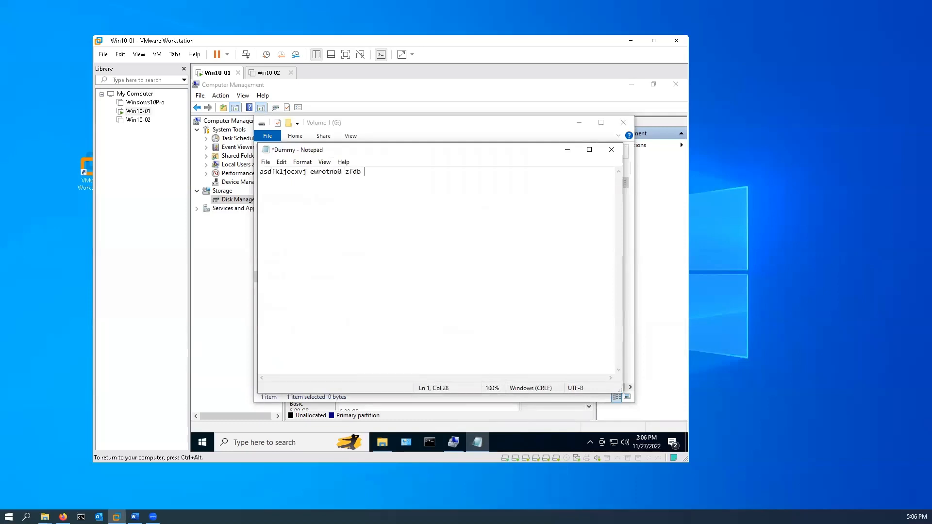
pyautogui.click(265, 162)
pyautogui.click(281, 206)
pyautogui.click(612, 150)
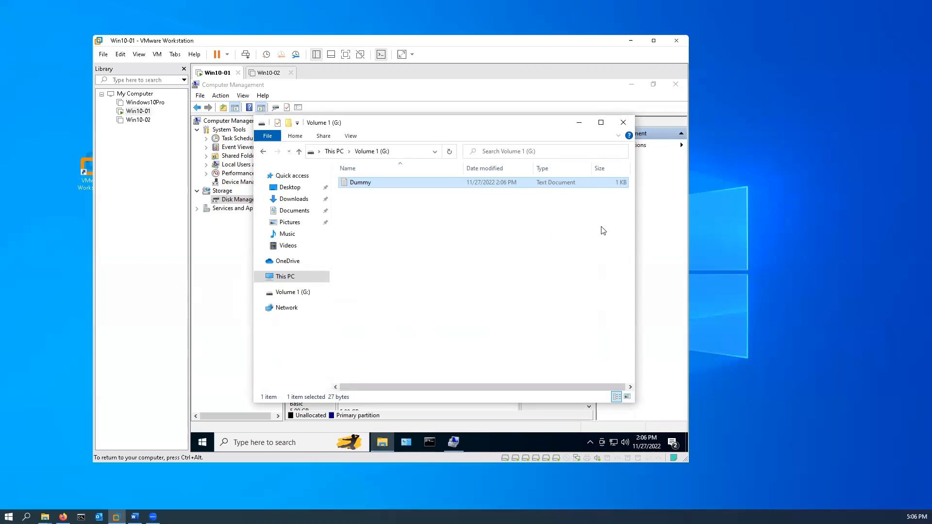
pyautogui.click(624, 123)
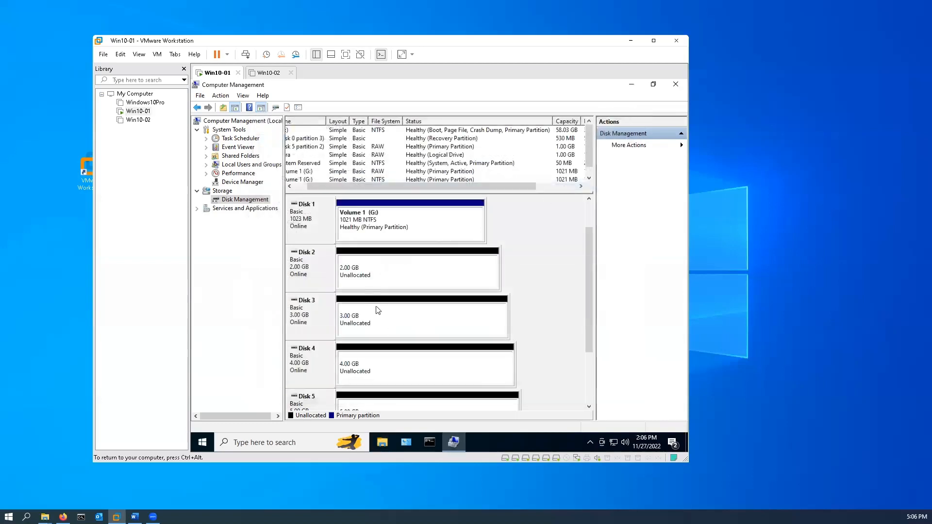
# Convert only Disk 1 from basic to a dynamic disk, accepting the conversion confirmation
pyautogui.rightClick(368, 221)
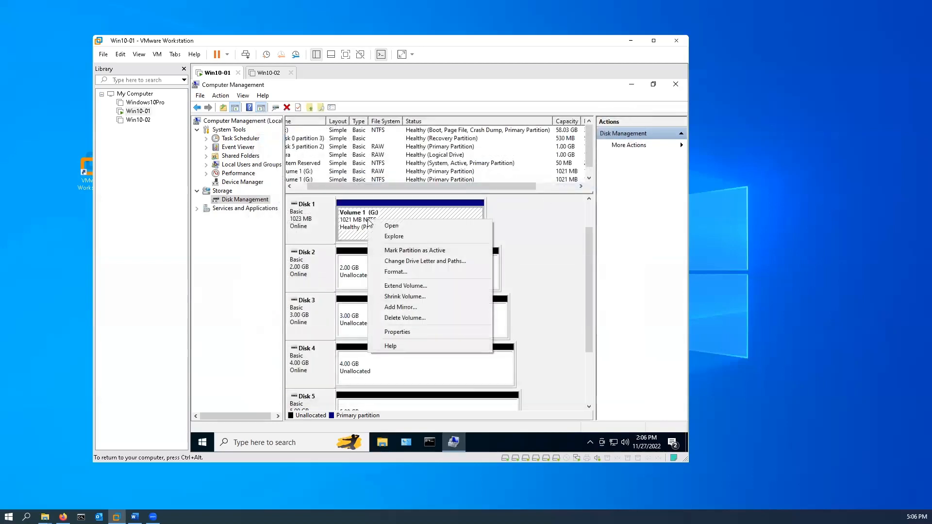
pyautogui.rightClick(316, 229)
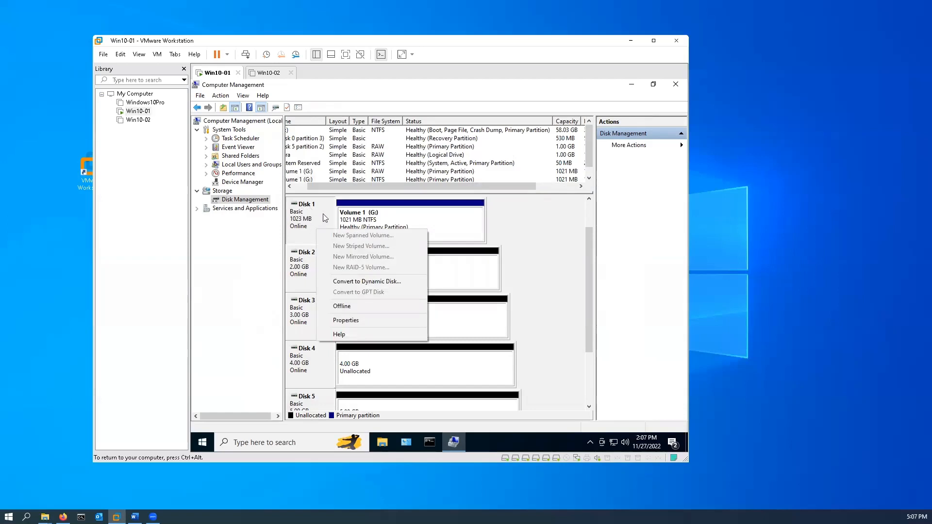
pyautogui.click(375, 283)
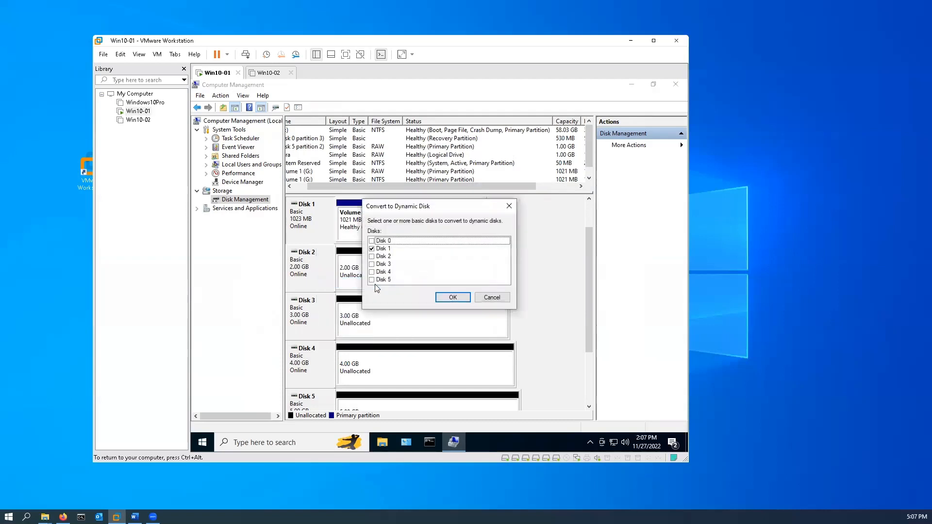
pyautogui.click(459, 300)
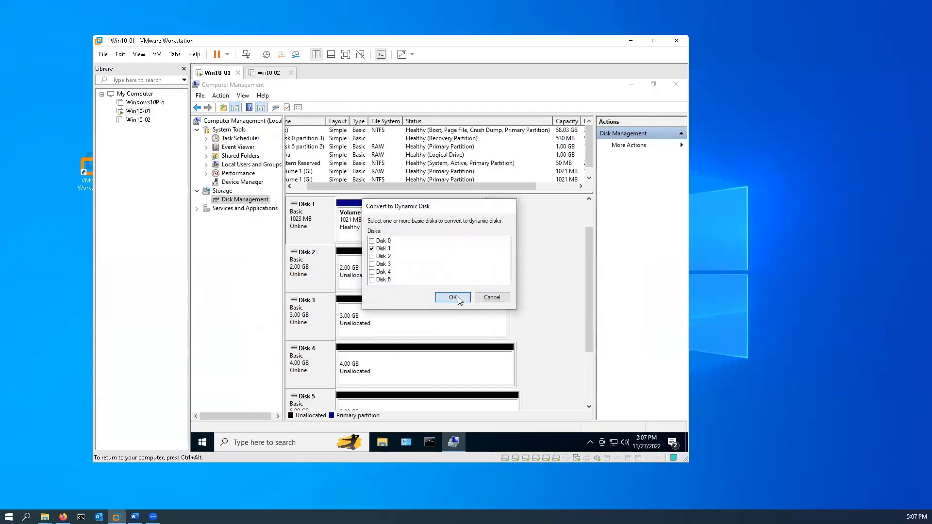
pyautogui.click(468, 317)
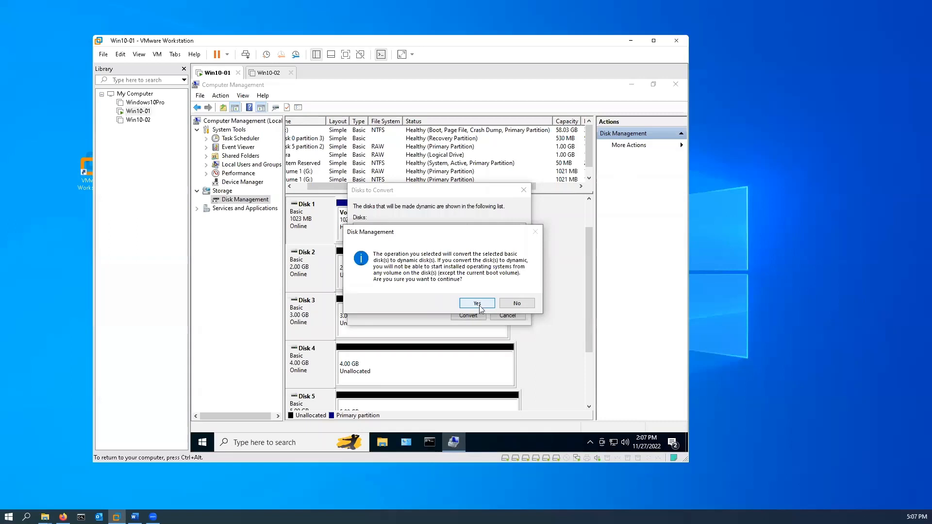
pyautogui.click(479, 307)
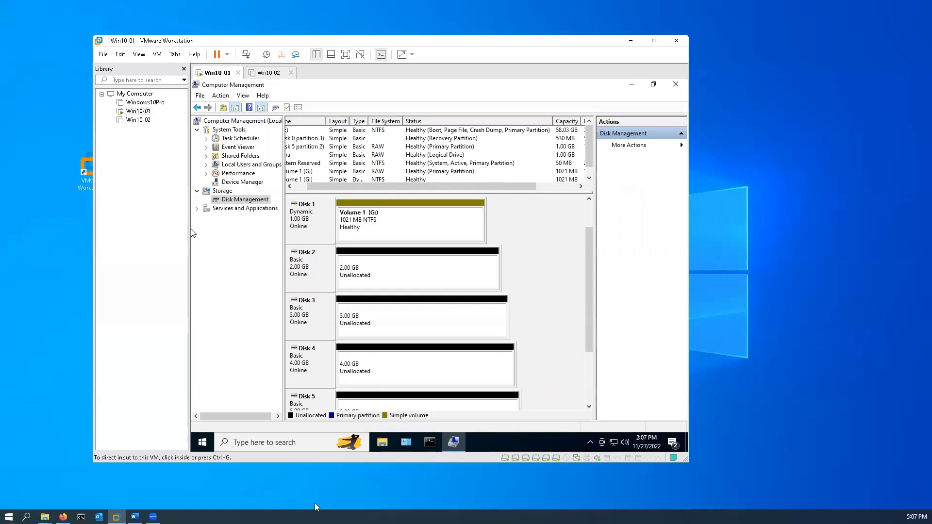
# Check in File Explorer whether the Dummy file is still on Volume 1 (G:), and close the window
pyautogui.click(386, 449)
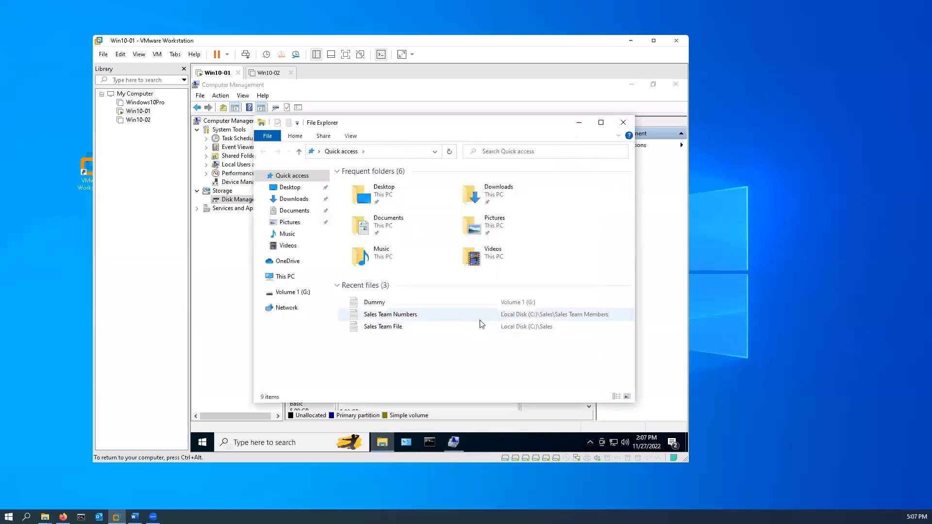
pyautogui.click(305, 293)
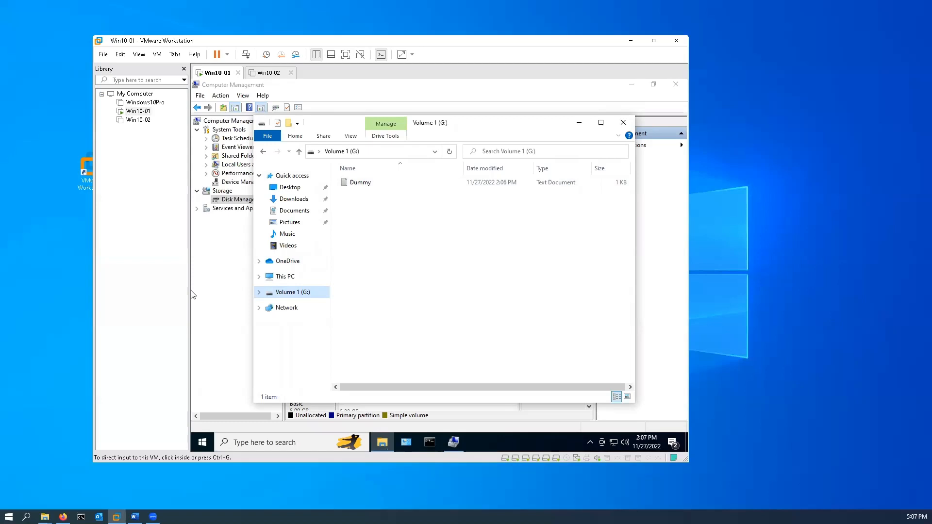
pyautogui.click(623, 123)
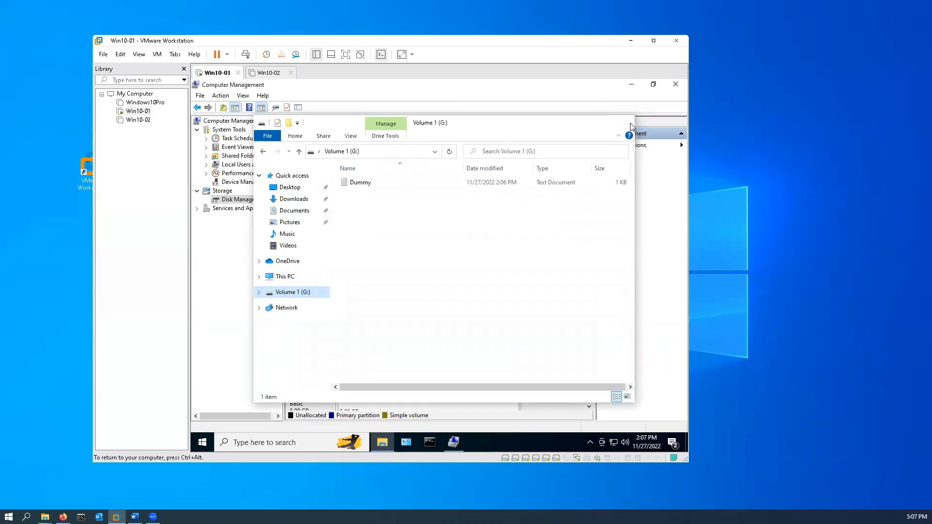
# Convert only Disk 2 from basic to a dynamic disk
pyautogui.rightClick(388, 267)
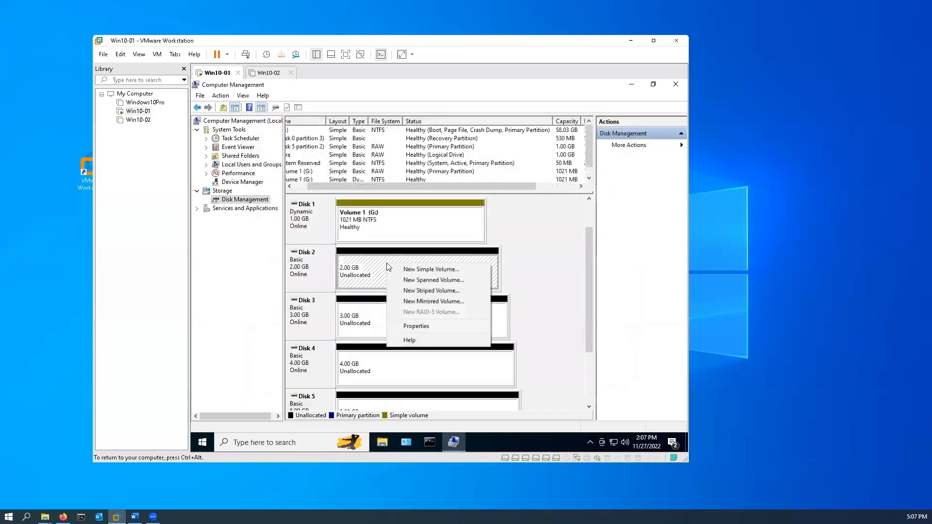
pyautogui.rightClick(307, 274)
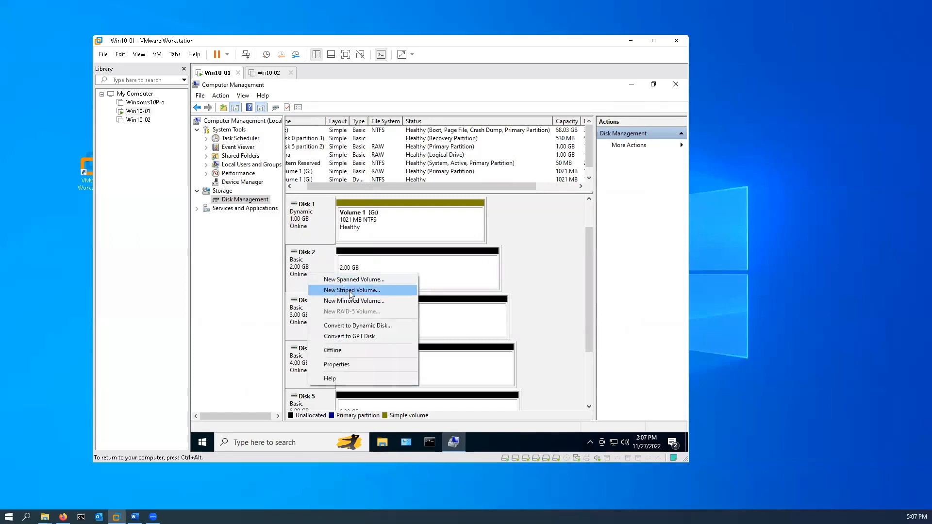
pyautogui.click(363, 327)
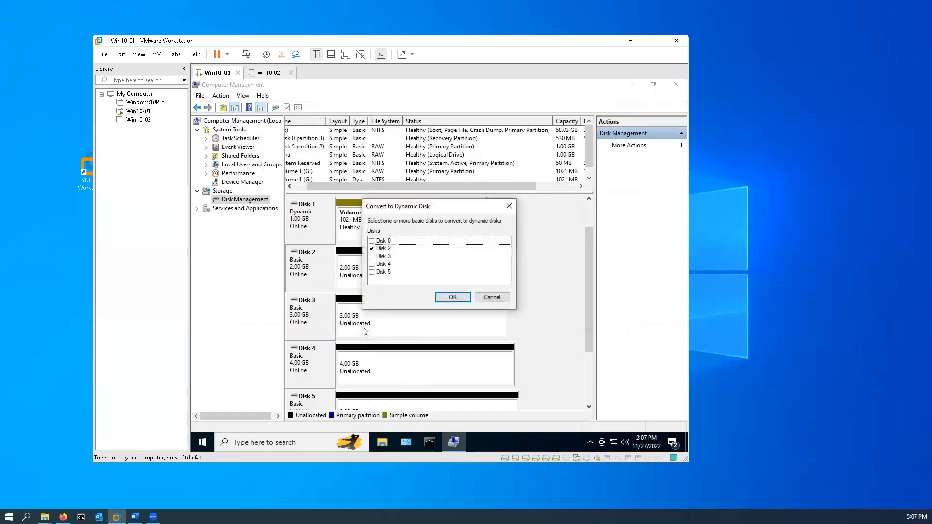
pyautogui.click(457, 297)
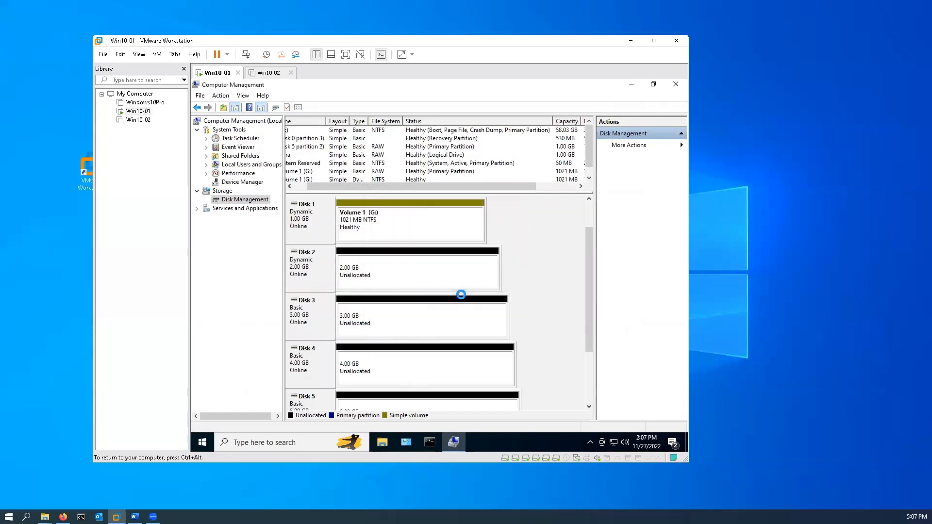
# Start a simple volume on Disk 2 with a size of 1024 MB and drive letter H
pyautogui.rightClick(399, 268)
pyautogui.click(439, 278)
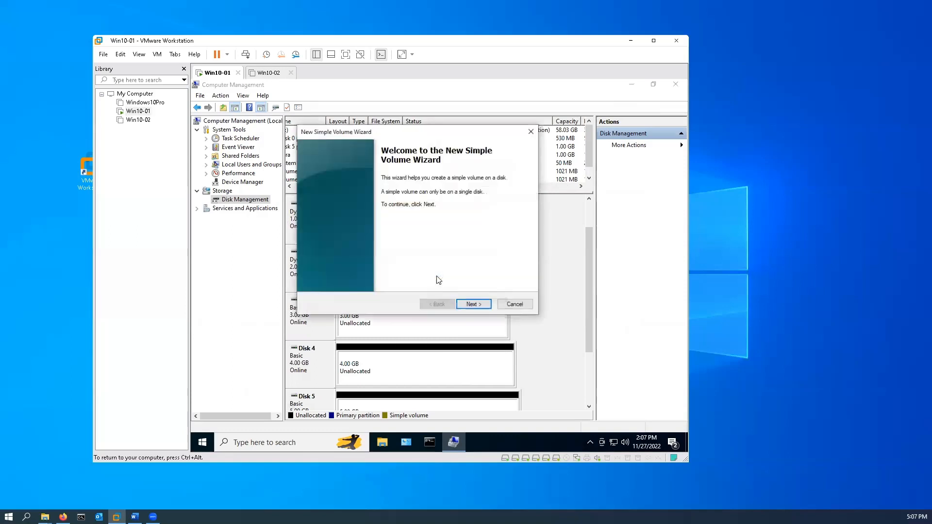
pyautogui.click(474, 304)
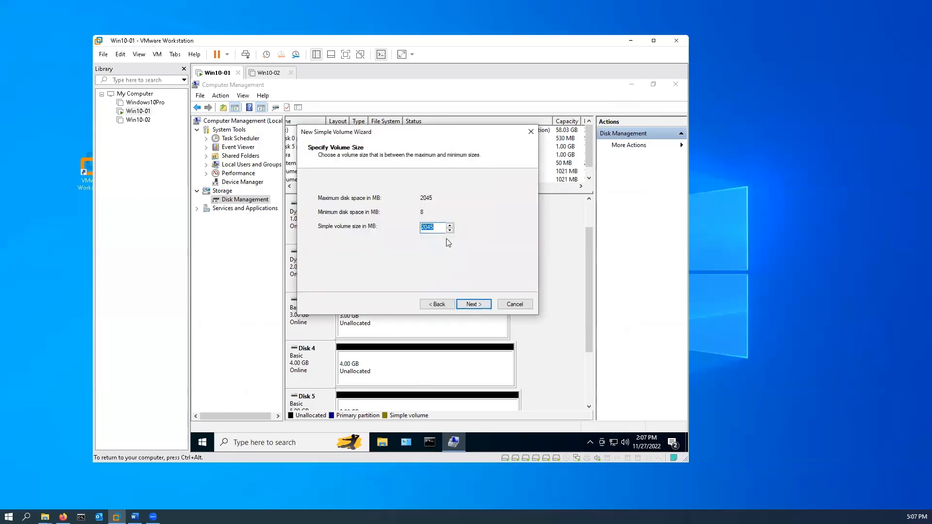
pyautogui.write('10')
pyautogui.click(475, 305)
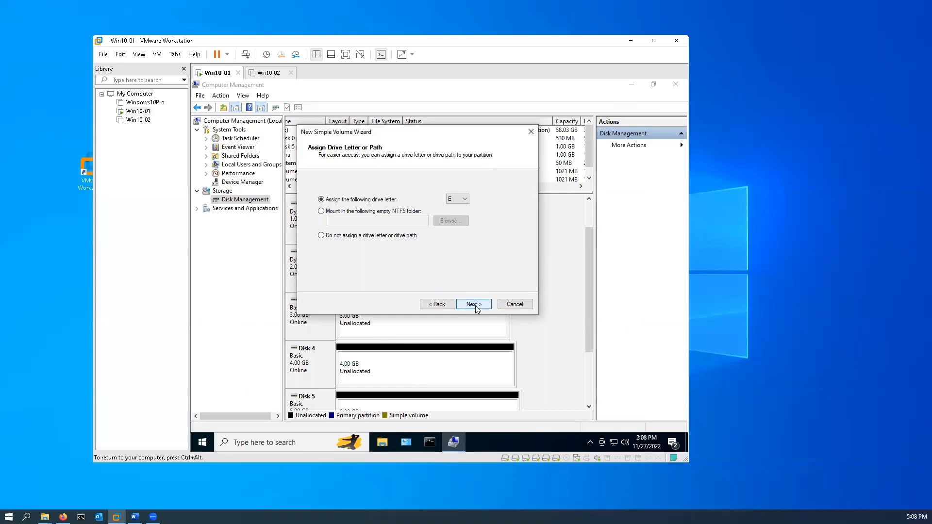
pyautogui.click(464, 200)
pyautogui.click(456, 236)
pyautogui.click(471, 305)
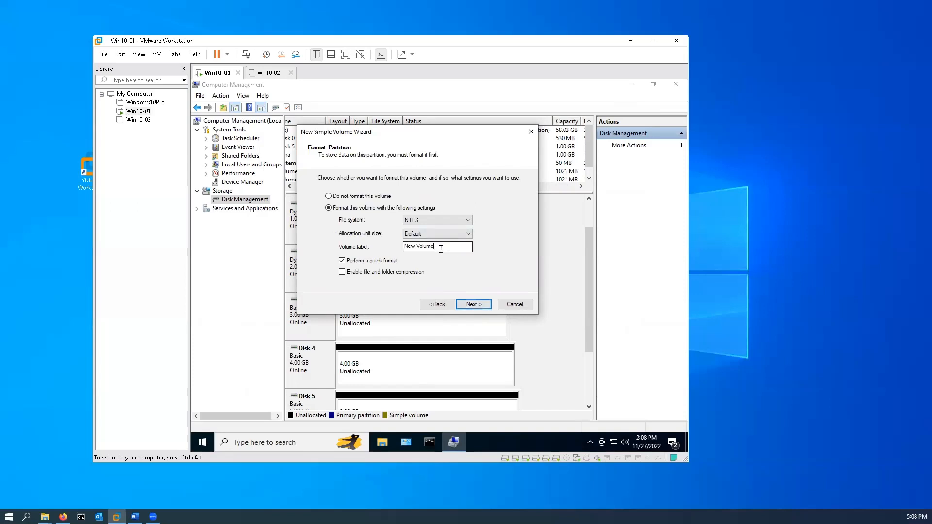
# Label the new H volume Volume 2, keep the NTFS quick format, and finish creating it
pyautogui.moveTo(439, 249); pyautogui.dragTo(311, 242)
pyautogui.write('Volu')
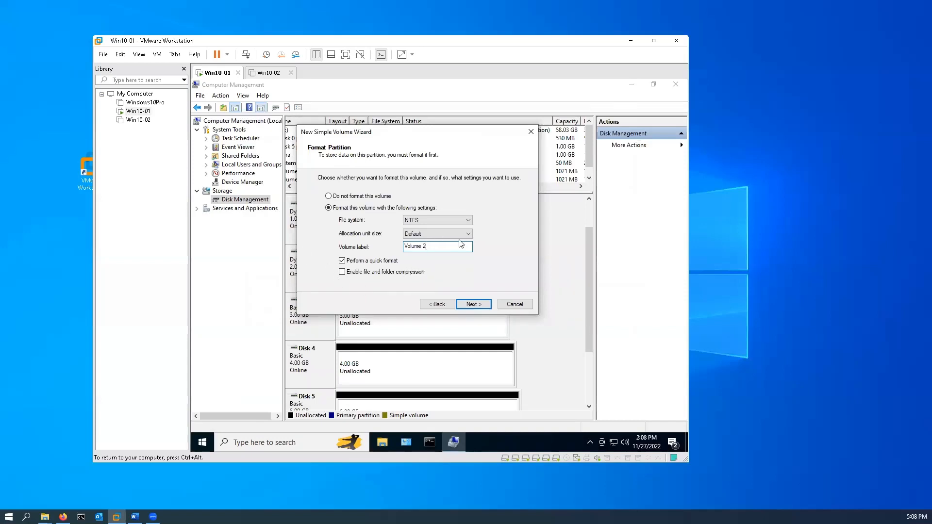
pyautogui.click(484, 307)
pyautogui.click(484, 307)
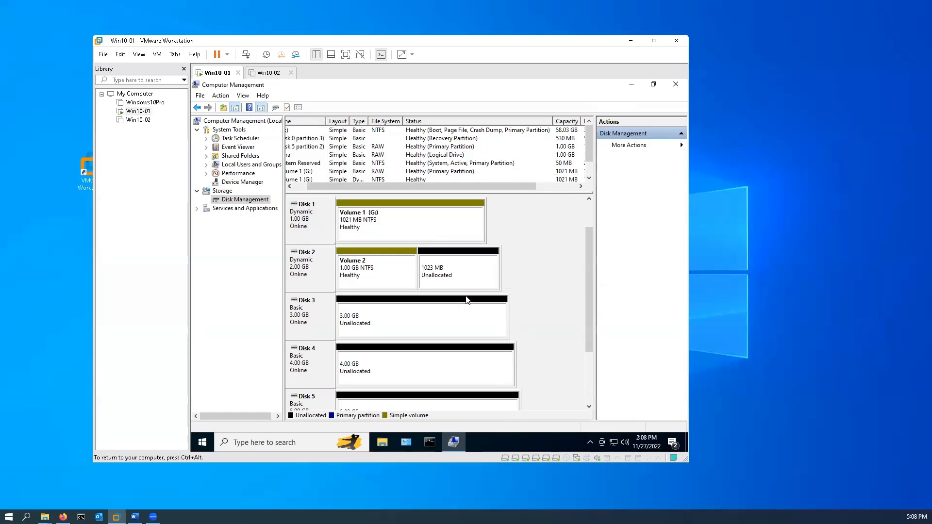
pyautogui.rightClick(445, 277)
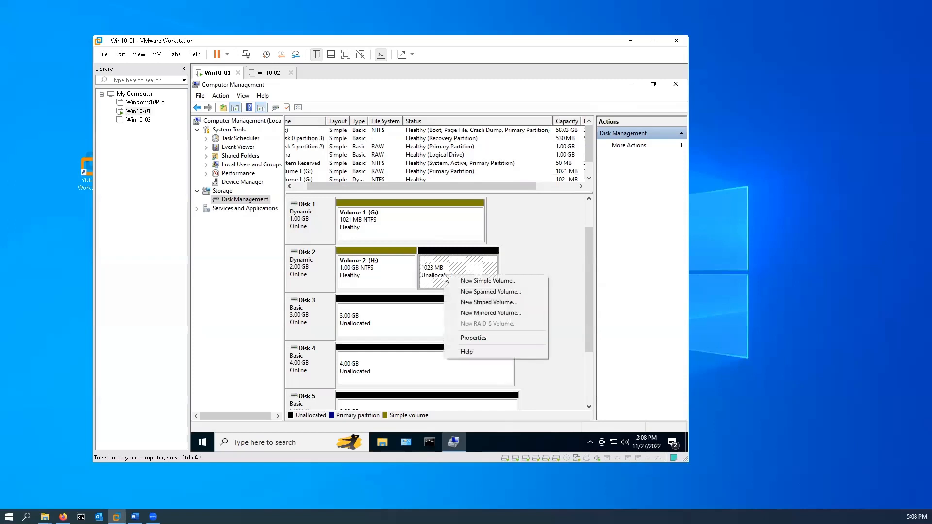
pyautogui.rightClick(299, 285)
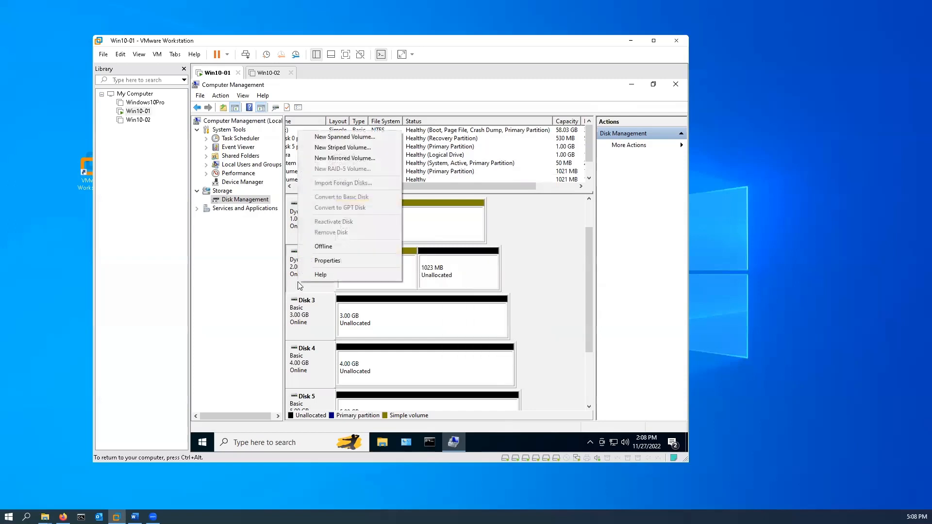
pyautogui.rightClick(467, 268)
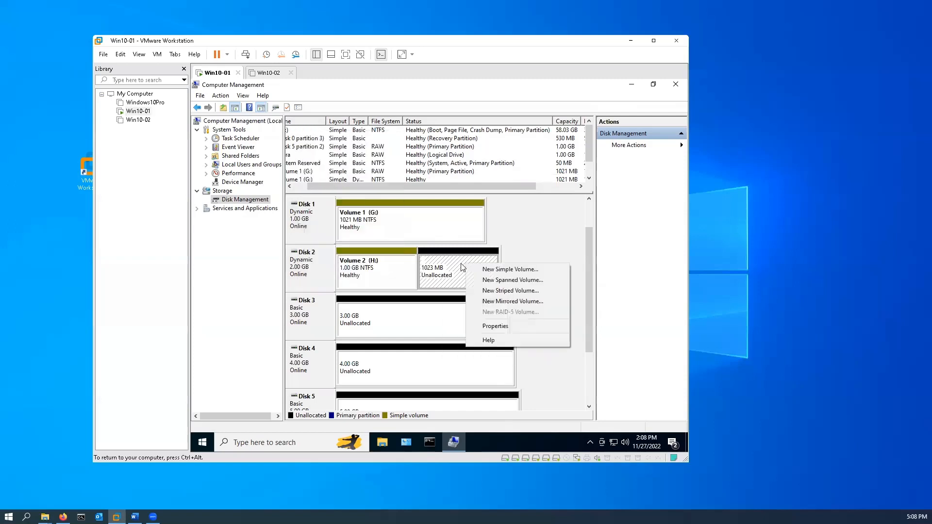
# Extend Volume 2 (H:) by 512 MB using the unallocated space on Disk 2
pyautogui.rightClick(383, 273)
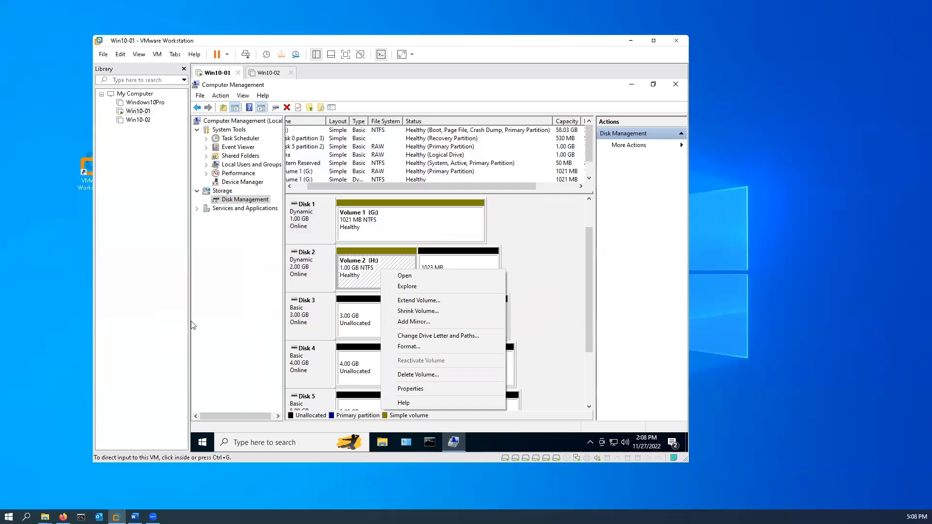
pyautogui.click(422, 301)
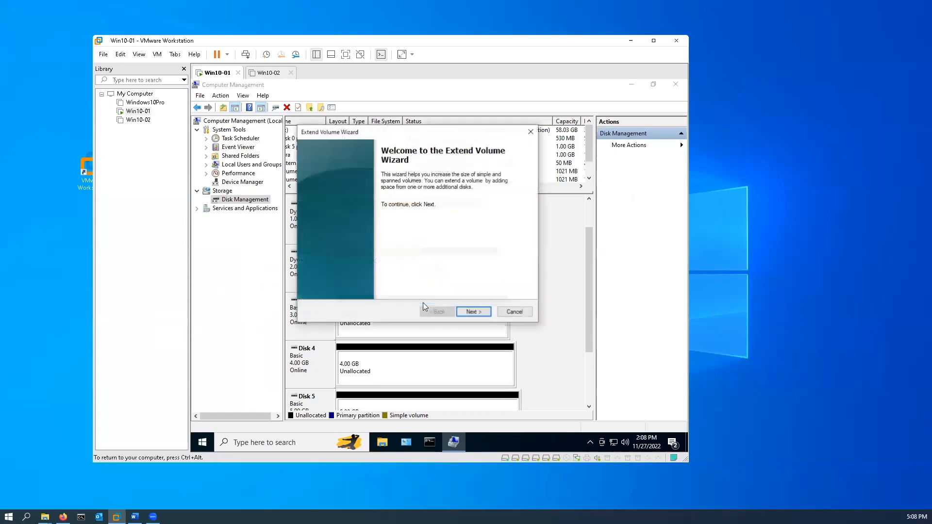
pyautogui.click(476, 313)
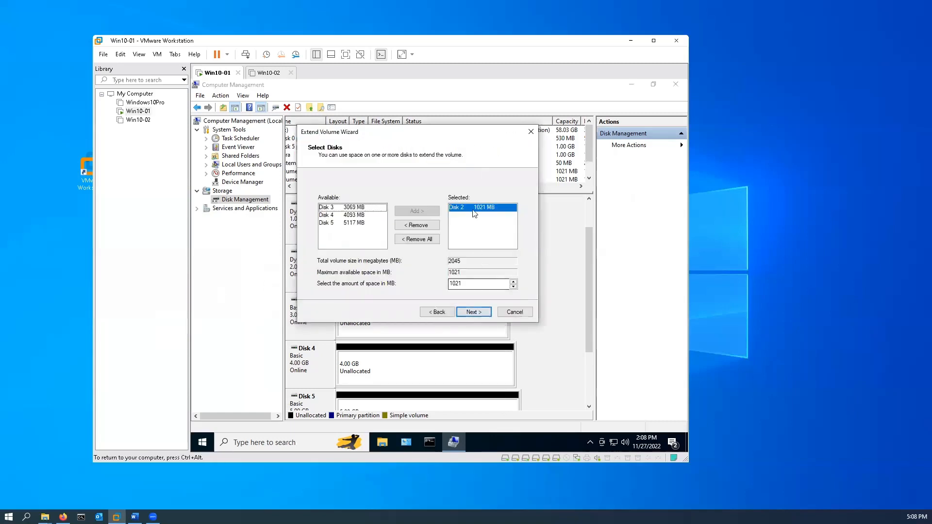
pyautogui.doubleClick(488, 284)
pyautogui.write('512')
pyautogui.click(486, 313)
pyautogui.click(486, 313)
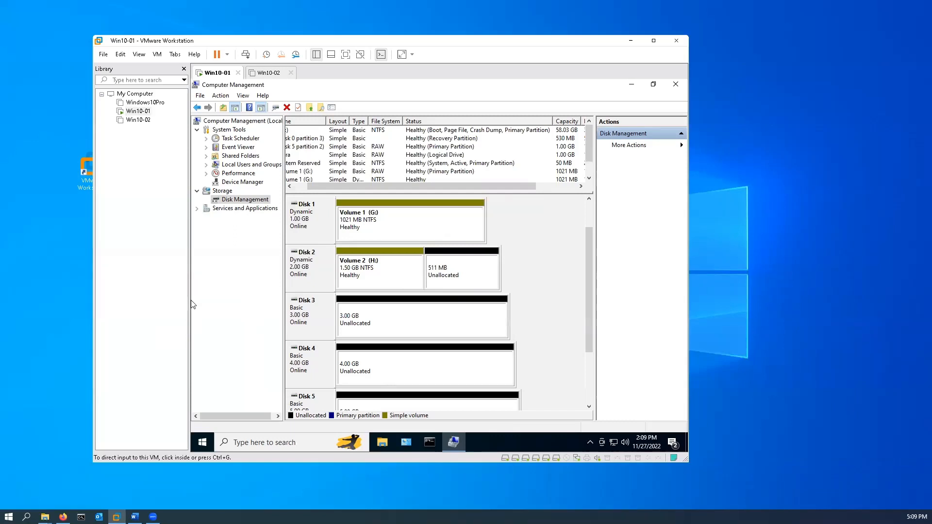
# Shrink Volume 2 (H:) by 512 MB
pyautogui.rightClick(394, 277)
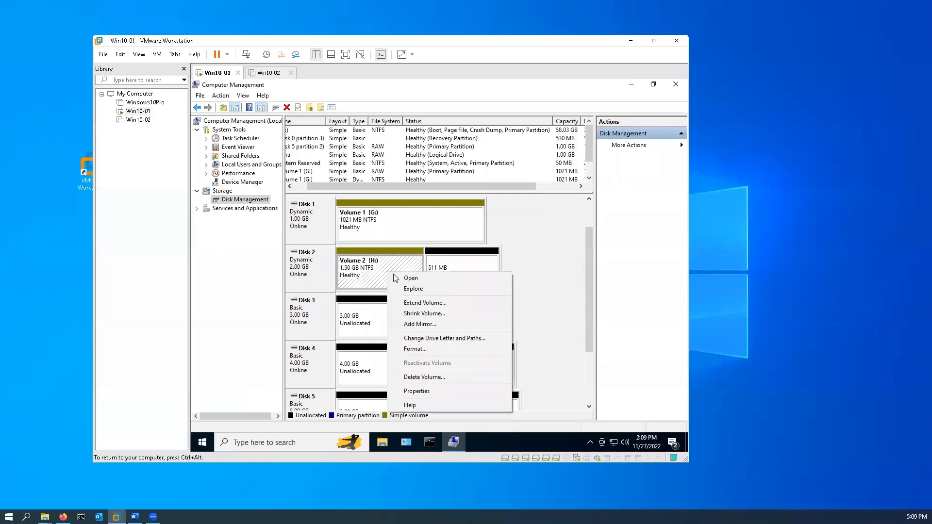
pyautogui.click(440, 314)
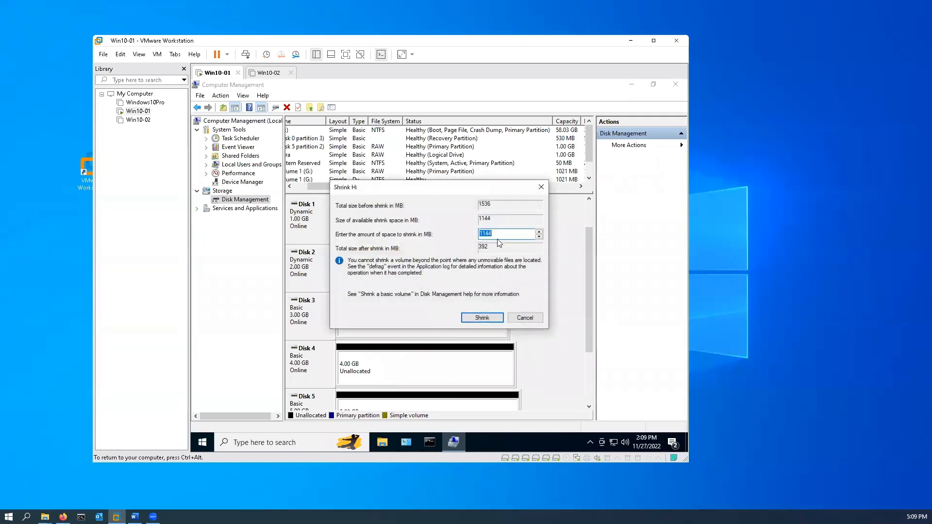
pyautogui.moveTo(494, 234); pyautogui.dragTo(446, 237)
pyautogui.write('512')
pyautogui.click(475, 320)
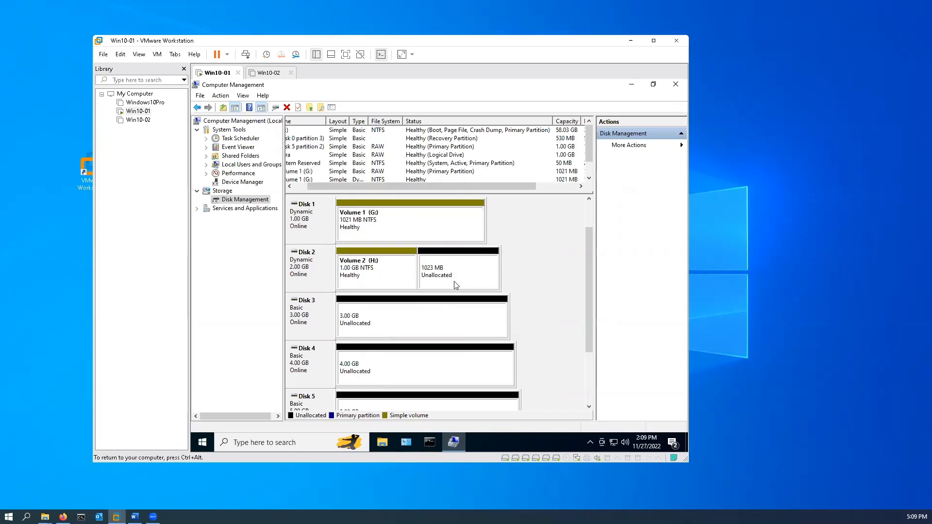
# Start a simple volume in Disk 2's unallocated space with a size of 512 MB and drive letter I
pyautogui.rightClick(480, 282)
pyautogui.click(523, 284)
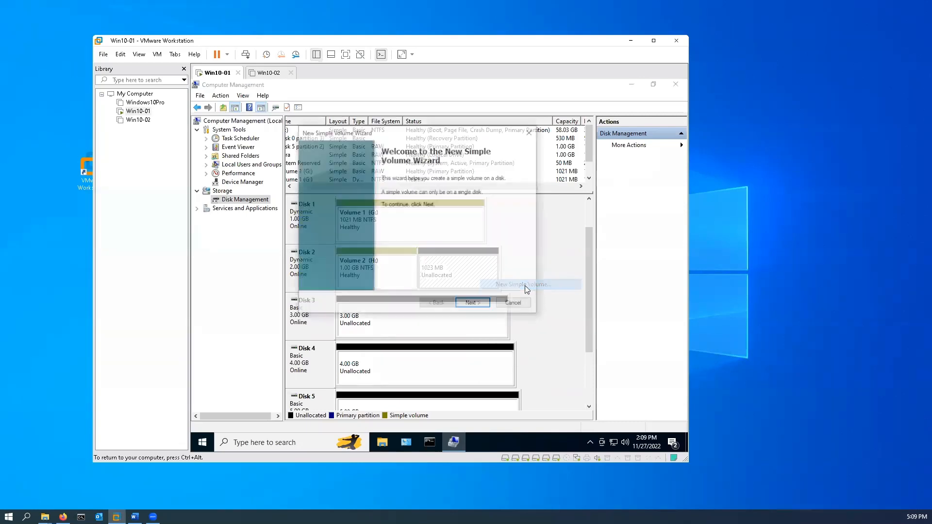
pyautogui.click(474, 305)
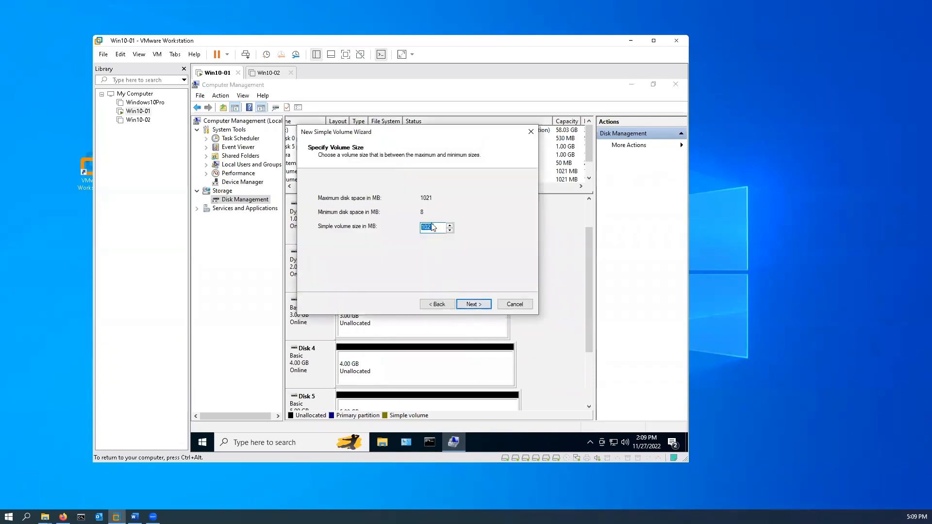
pyautogui.write('512')
pyautogui.click(474, 304)
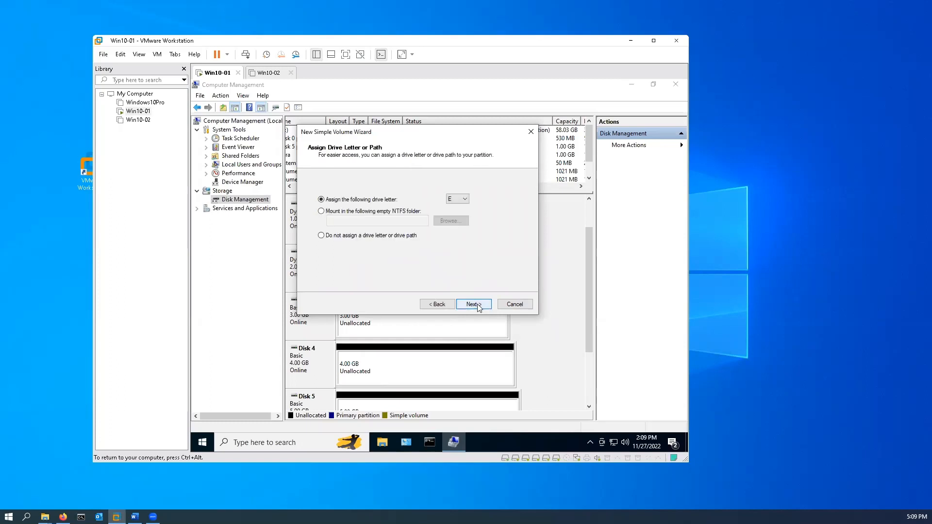
pyautogui.click(464, 199)
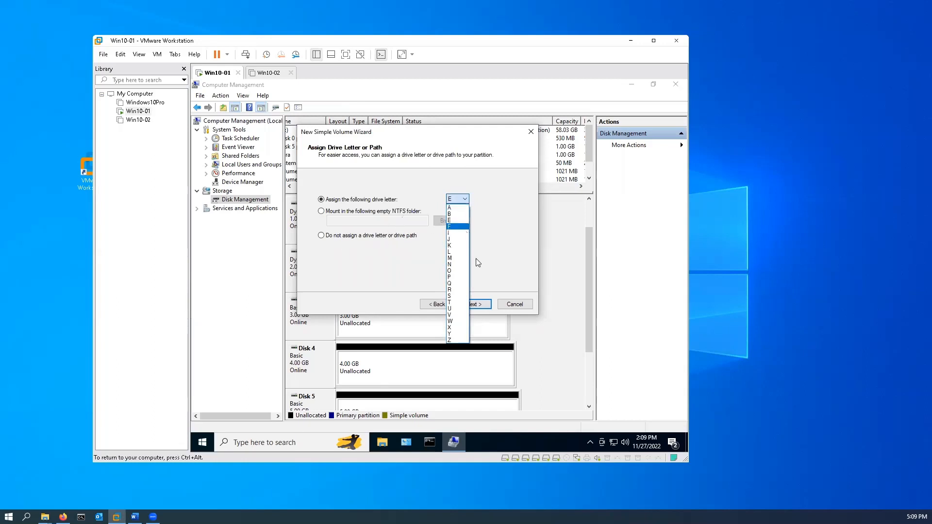
pyautogui.click(464, 233)
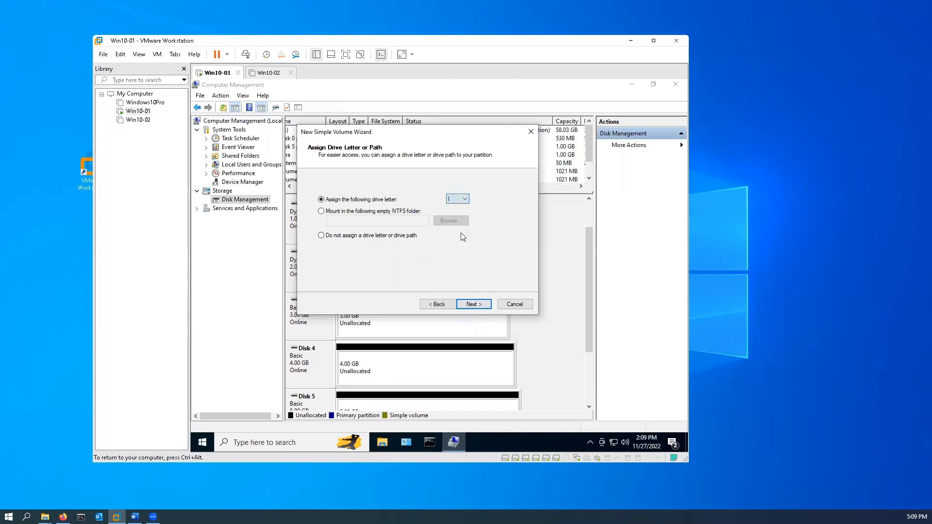
pyautogui.click(475, 304)
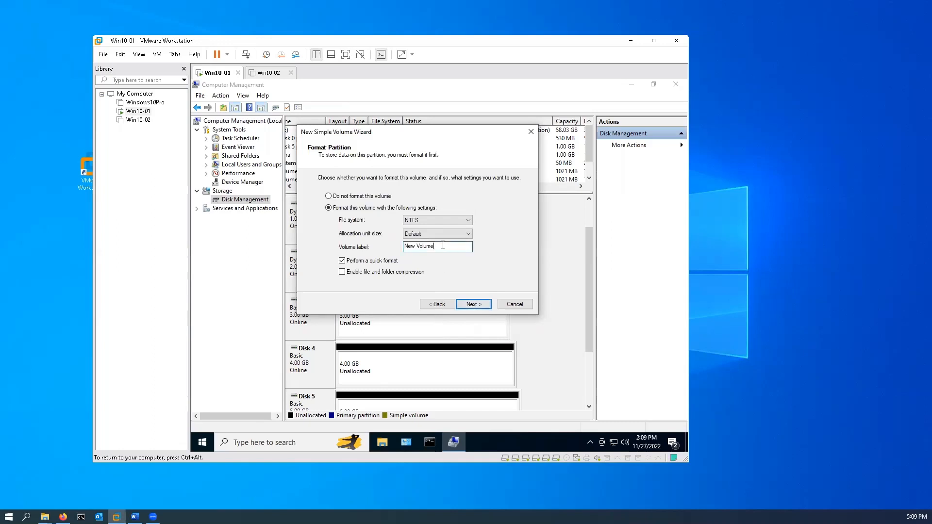
# Label the new I volume volume 3, keep the NTFS quick format, and finish creating it
pyautogui.moveTo(452, 246); pyautogui.dragTo(294, 237)
pyautogui.write('volume')
pyautogui.click(480, 307)
pyautogui.click(481, 306)
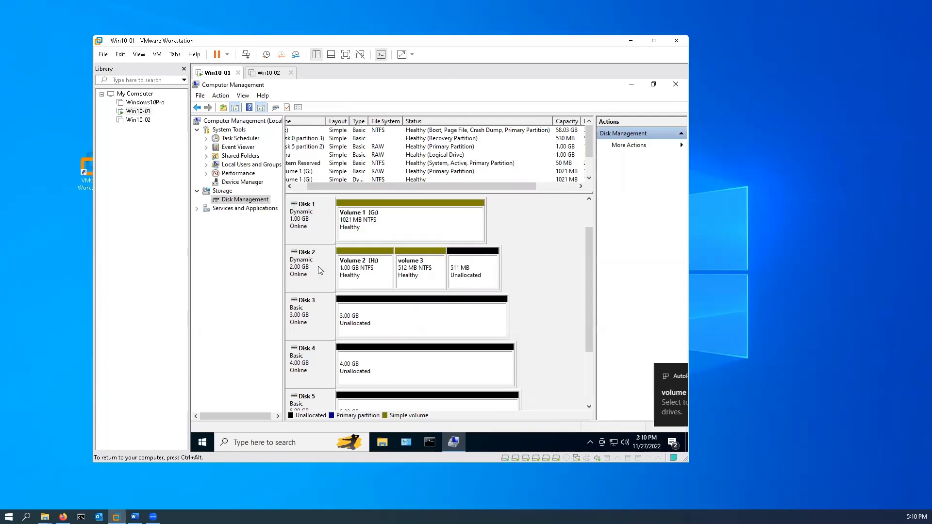
pyautogui.rightClick(304, 279)
pyautogui.click(362, 266)
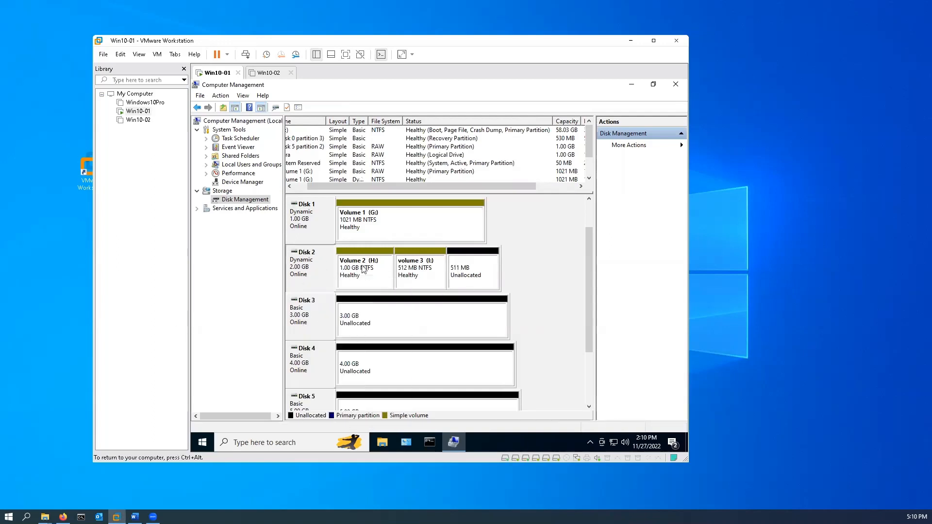
pyautogui.rightClick(363, 266)
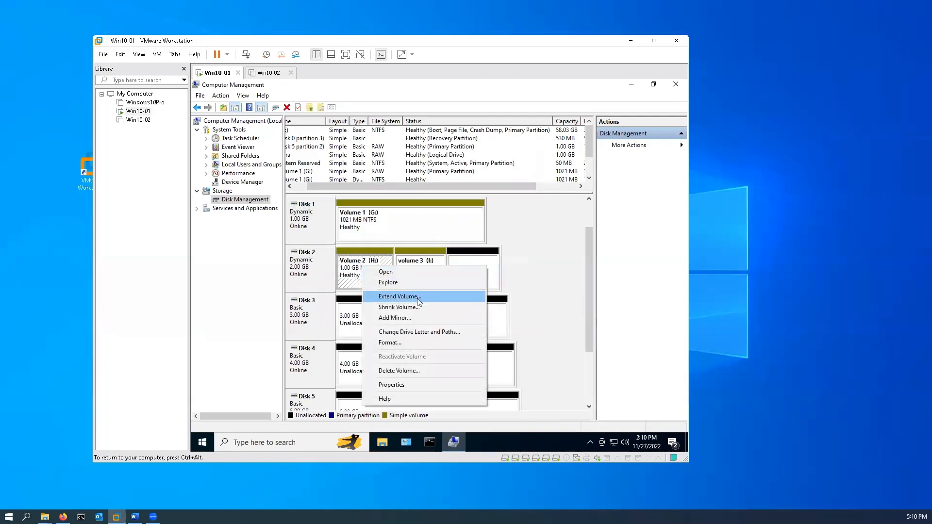
pyautogui.hotkey('ctrl', 'alt')
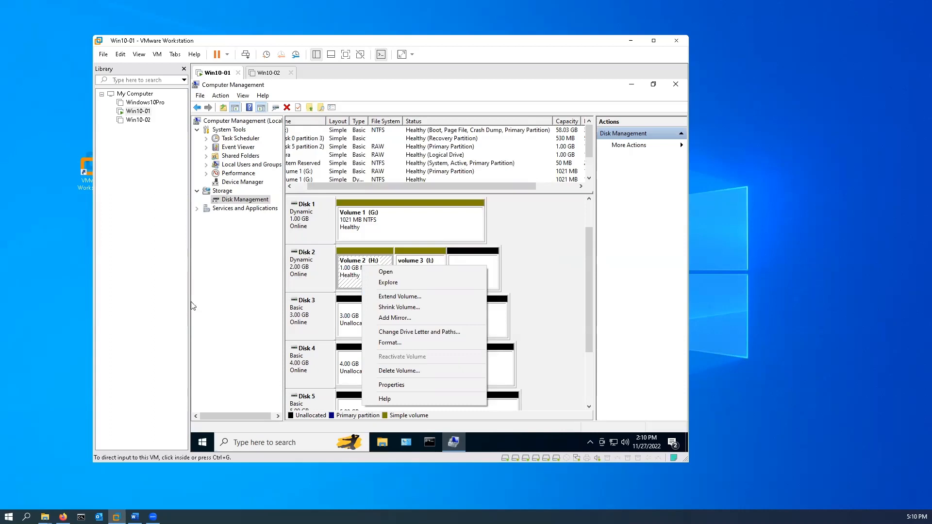
# Switch to File Explorer on Win10-01 and open Volume 1 (G:) from This PC
pyautogui.moveTo(431, 450)
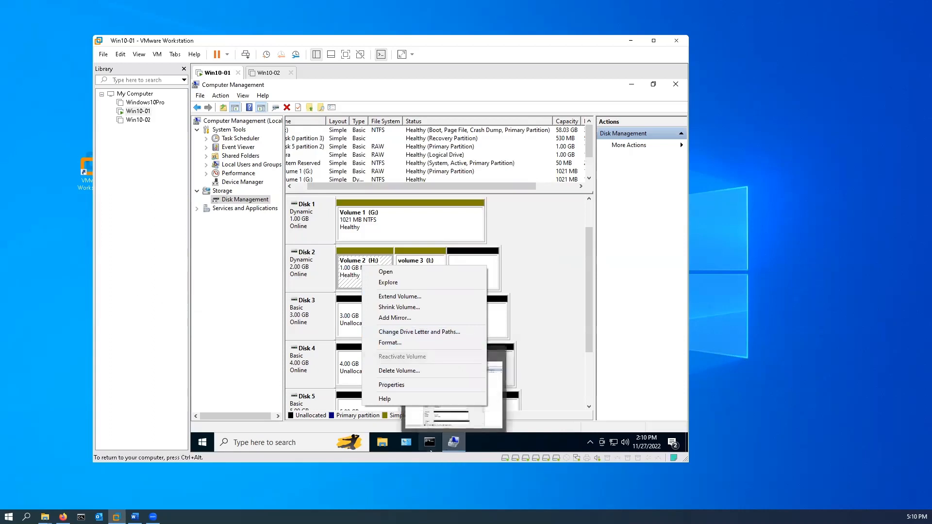
pyautogui.click(383, 445)
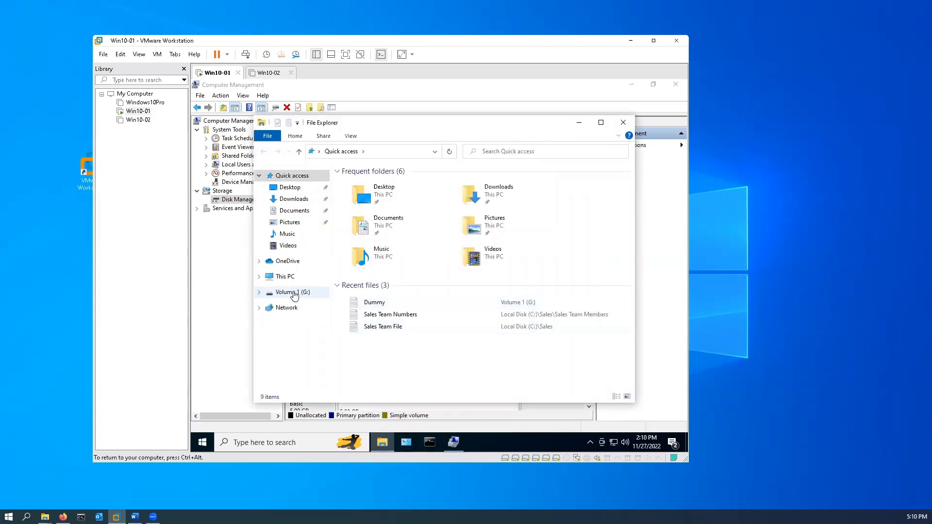
pyautogui.click(285, 279)
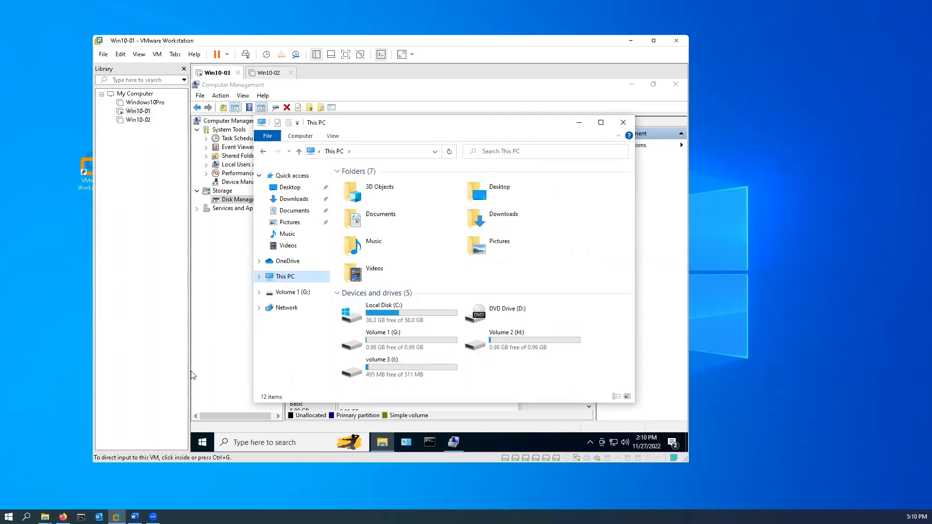
pyautogui.doubleClick(378, 342)
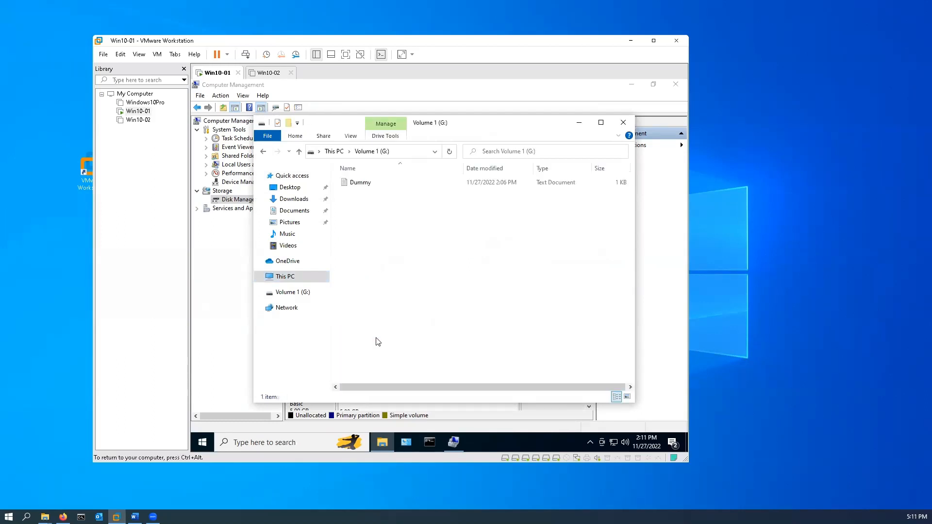
# Create a folder named Volume 3 in the root of Volume 1 (G:)
pyautogui.rightClick(391, 266)
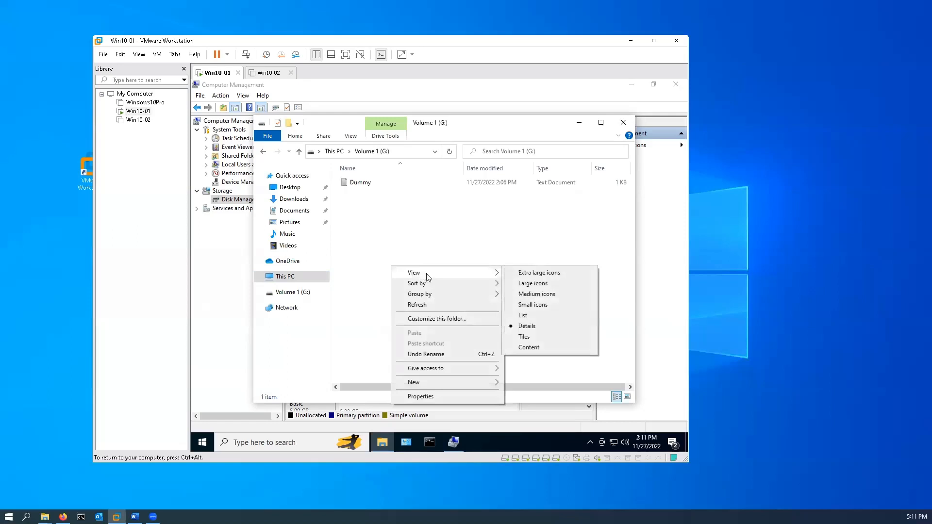
pyautogui.moveTo(430, 387)
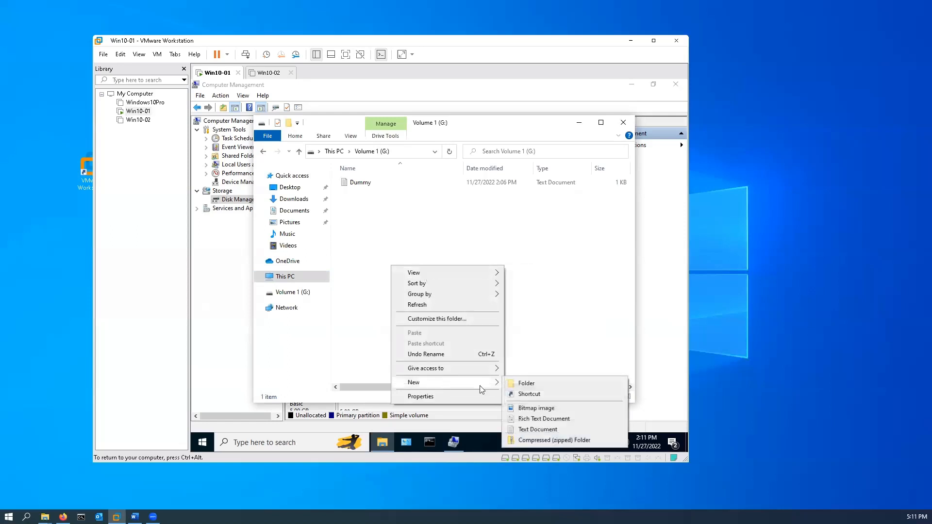
pyautogui.click(538, 382)
pyautogui.write('V')
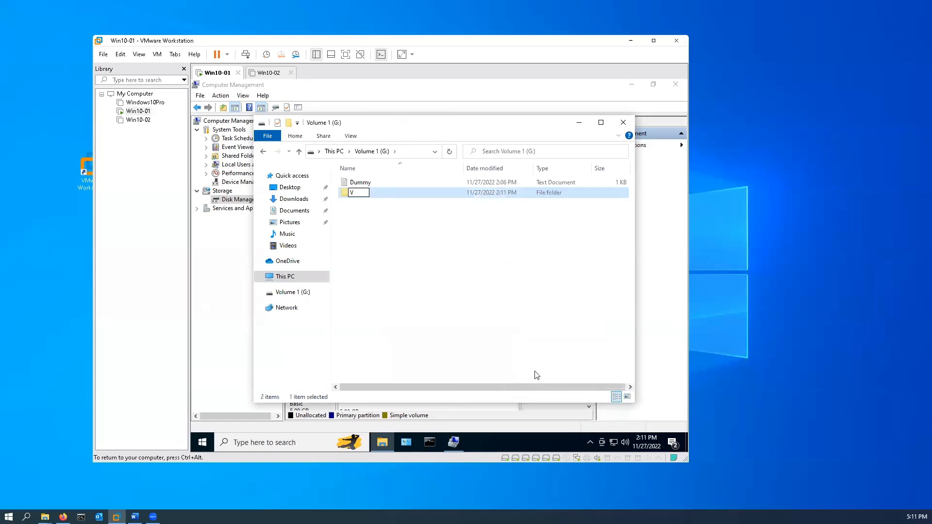
pyautogui.write('olume 3')
pyautogui.click(383, 264)
# Create another folder named Volume 4 in the root of Volume 1 (G:)
pyautogui.rightClick(383, 263)
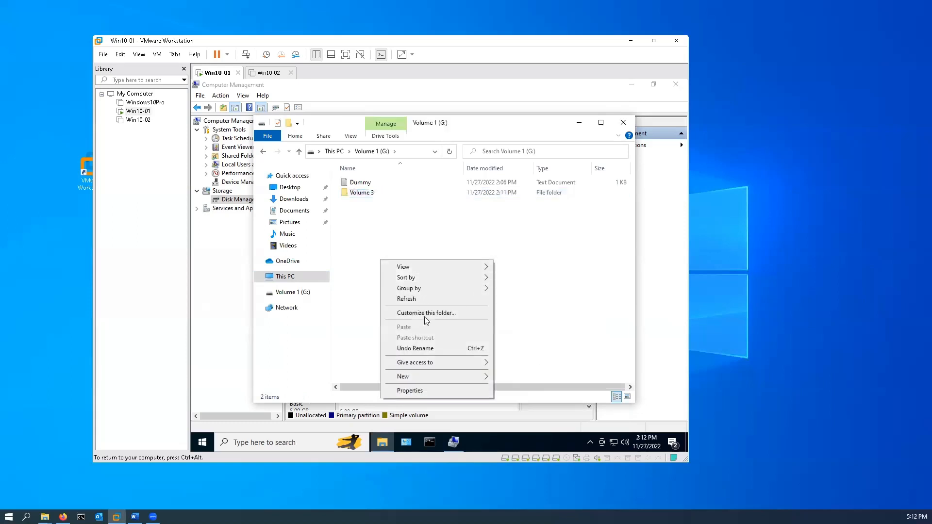
pyautogui.moveTo(432, 382)
pyautogui.click(537, 378)
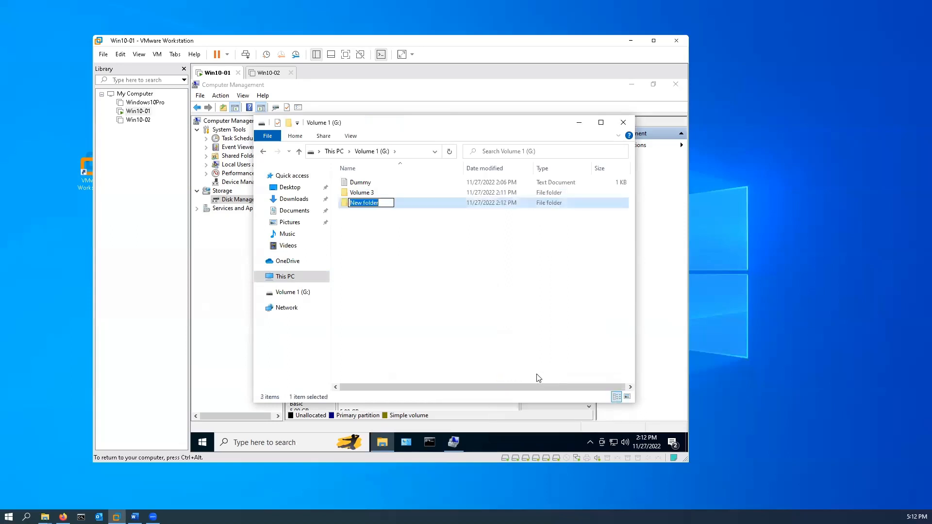
pyautogui.write('Volume 4')
pyautogui.click(471, 331)
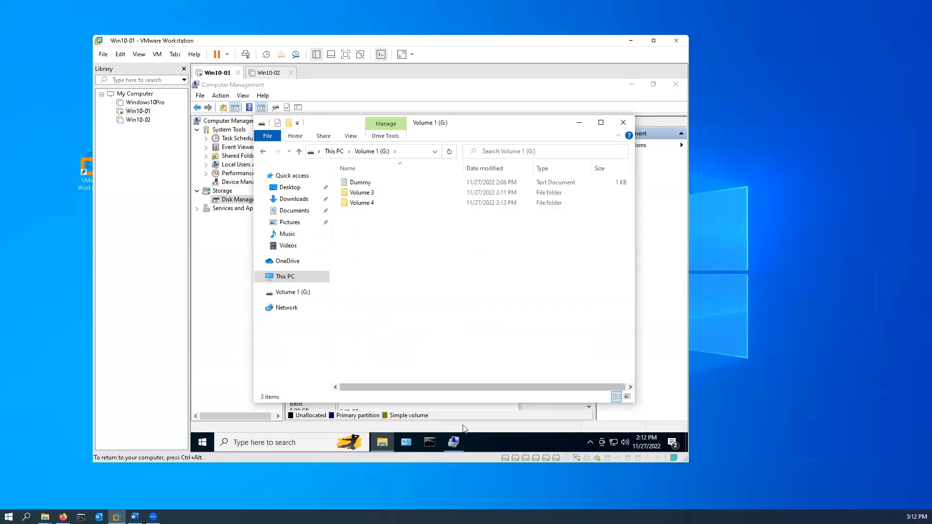
# Switch back to Computer Management and start a 509 MB simple volume in Disk 2's remaining unallocated space
pyautogui.click(663, 399)
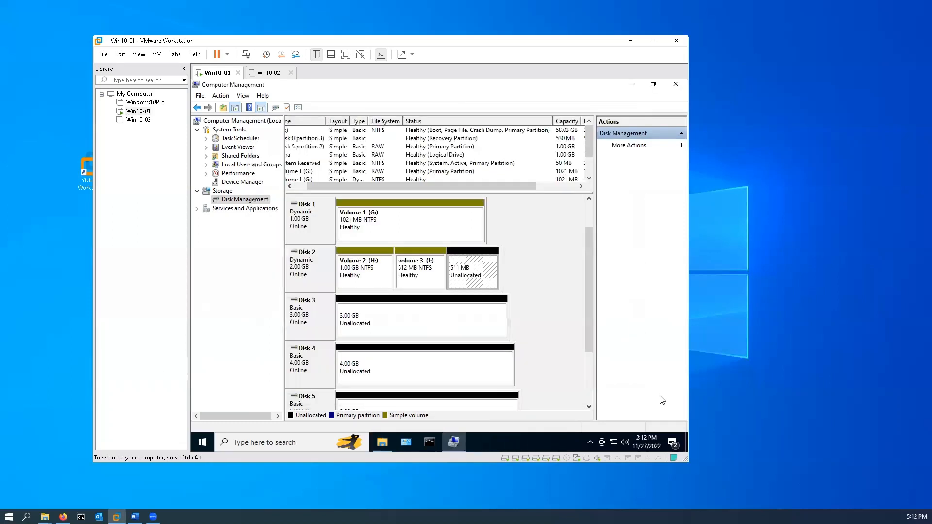
pyautogui.rightClick(475, 266)
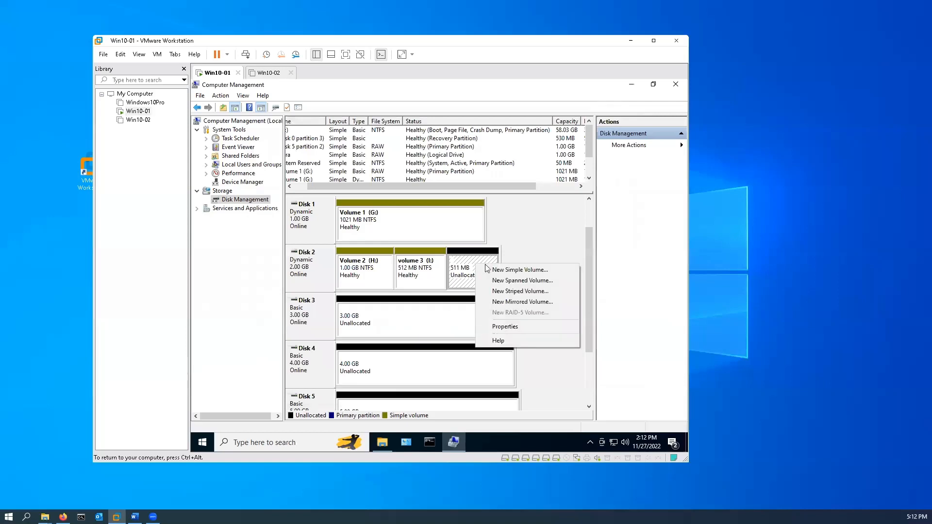
pyautogui.click(523, 272)
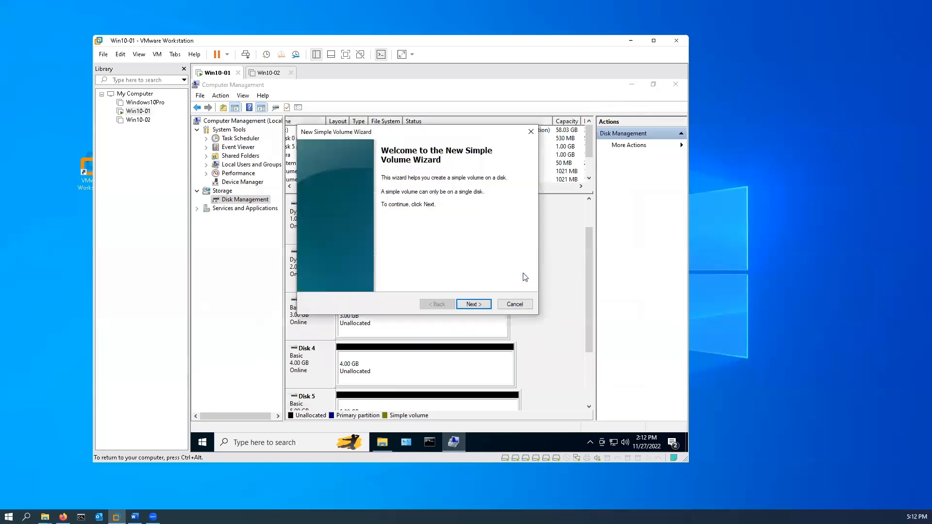
pyautogui.click(473, 304)
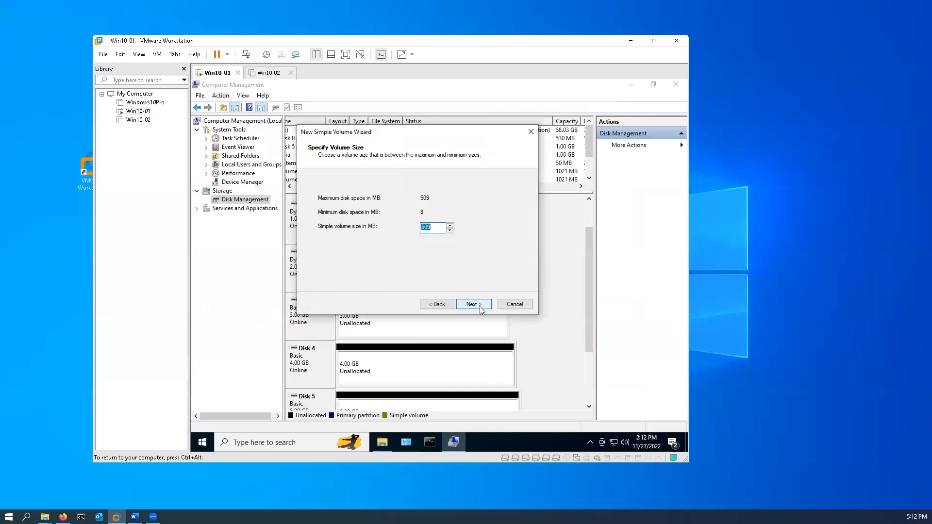
pyautogui.click(480, 307)
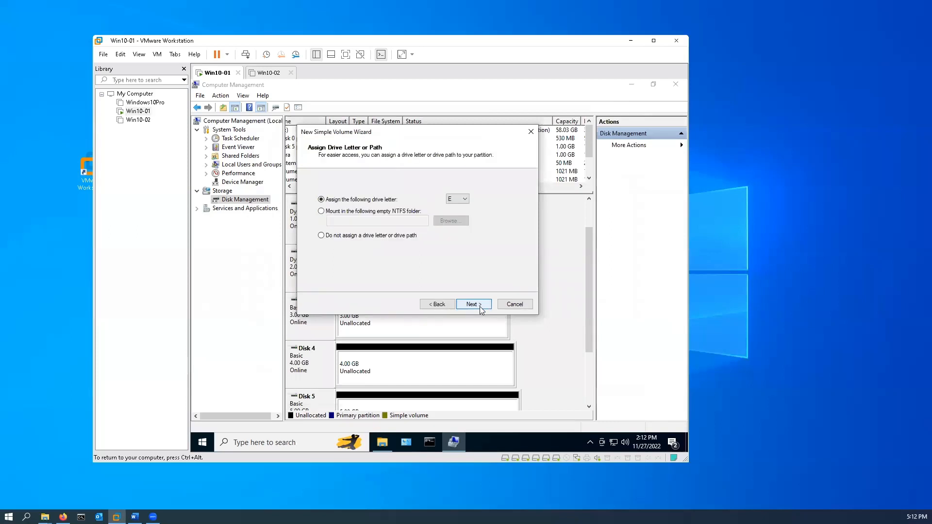
# Mount the new volume in the empty NTFS folder G:\Volume 3 instead of assigning a drive letter
pyautogui.click(321, 212)
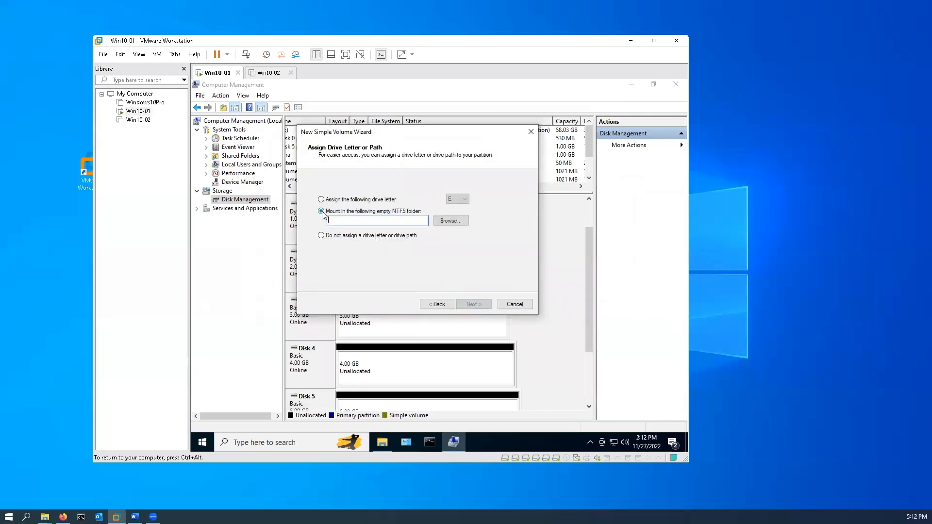
pyautogui.click(459, 223)
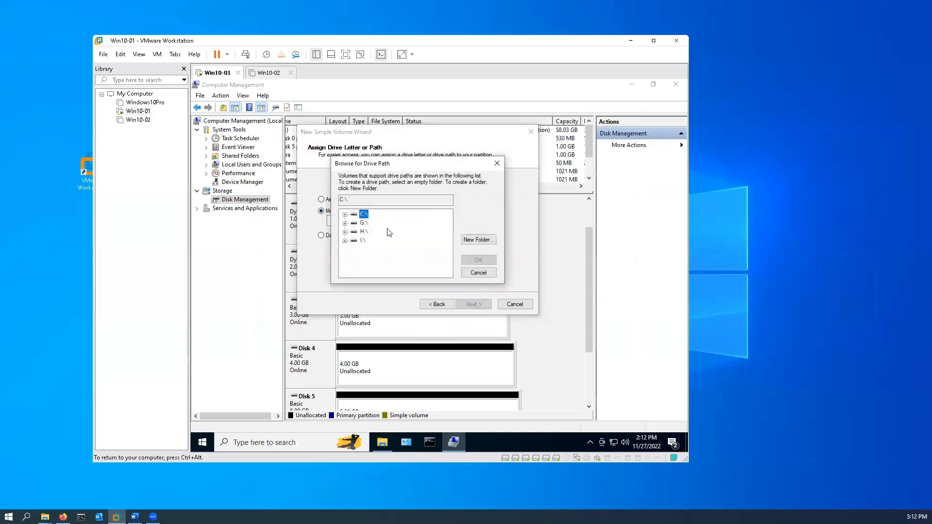
pyautogui.doubleClick(363, 222)
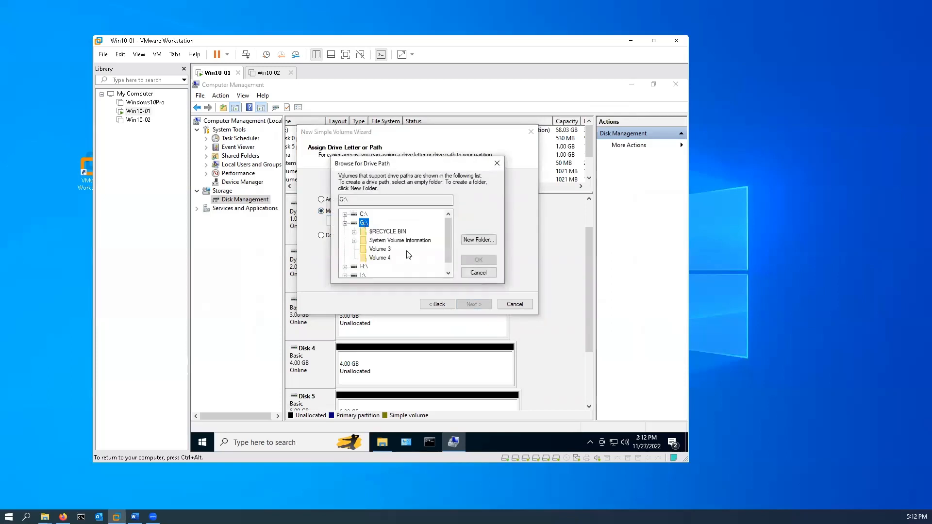
pyautogui.click(380, 249)
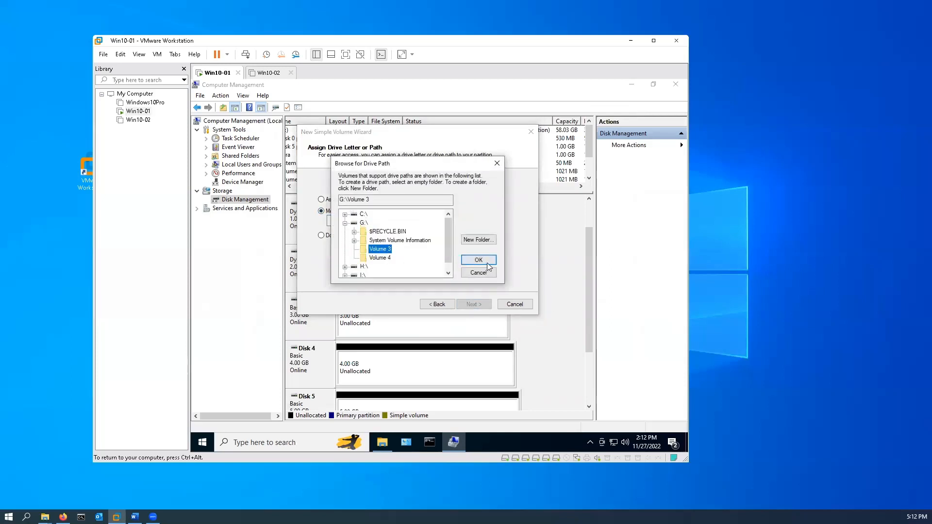
pyautogui.click(487, 262)
pyautogui.click(477, 306)
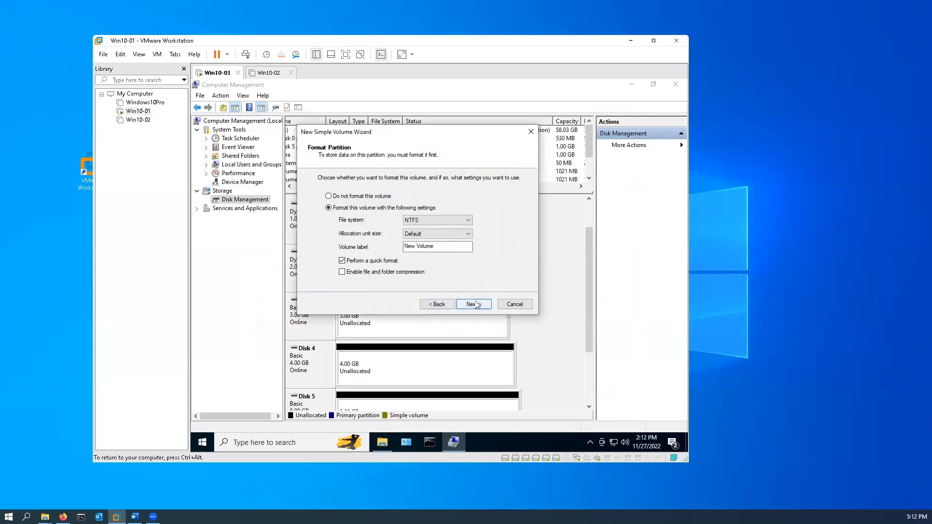
# Label the folder-mounted volume Volume 3, keep the NTFS quick format, and finish creating it
pyautogui.moveTo(466, 246); pyautogui.dragTo(261, 257)
pyautogui.write('Vo')
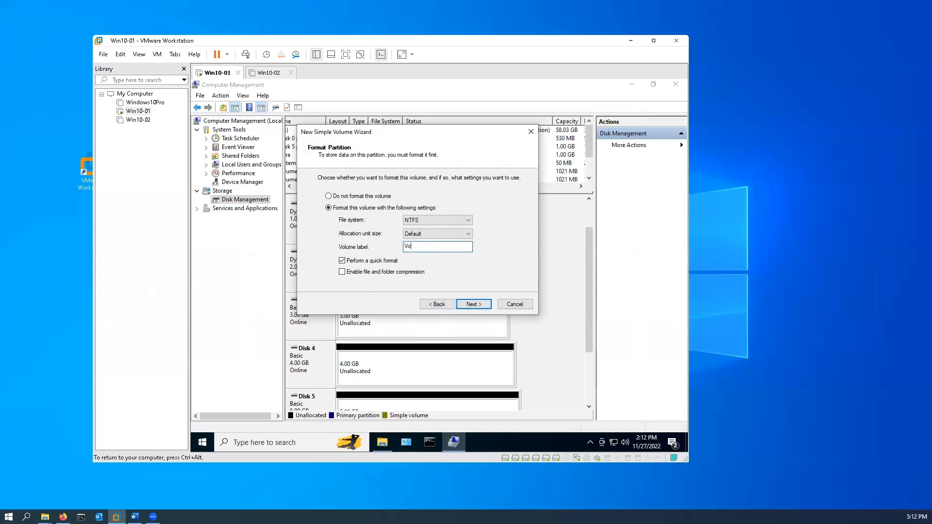
pyautogui.write('lume 3')
pyautogui.click(485, 305)
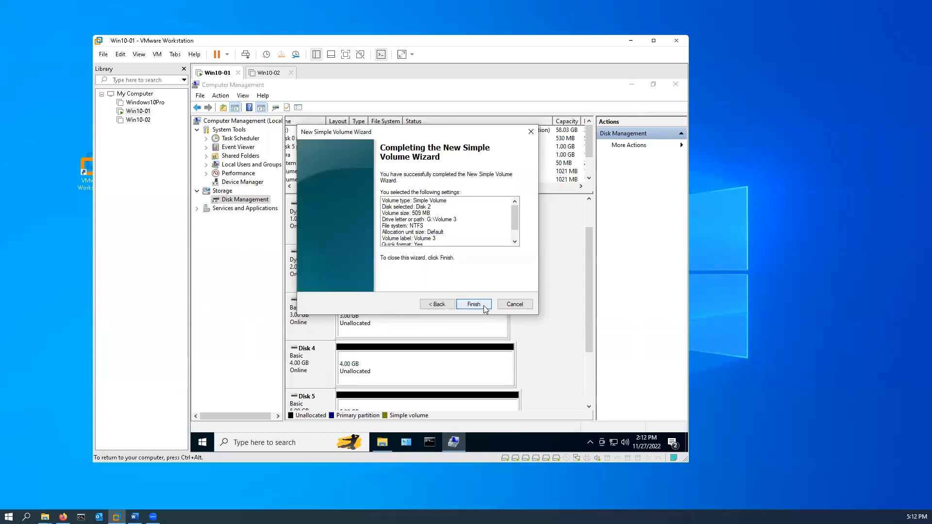
pyautogui.click(473, 305)
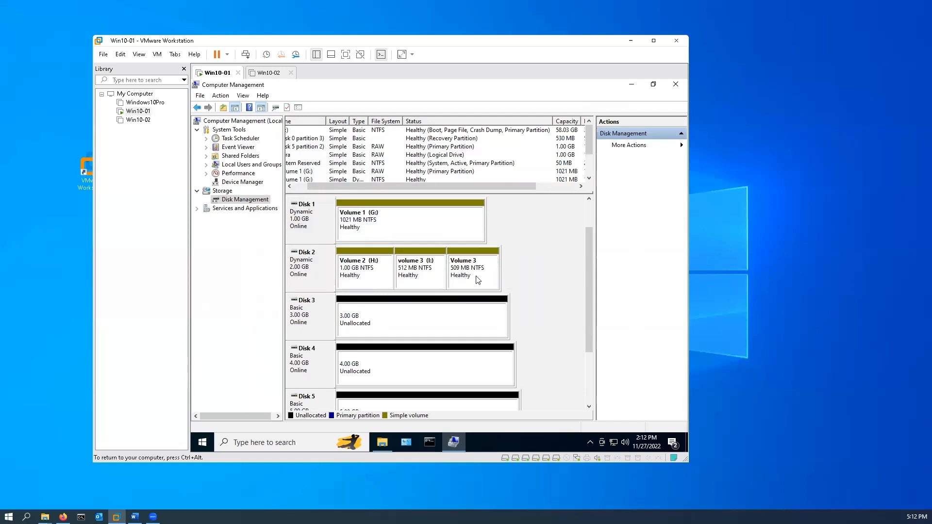
# Delete the 512 MB volume 3 (I:) from Disk 2 and confirm erasing its data
pyautogui.rightClick(417, 279)
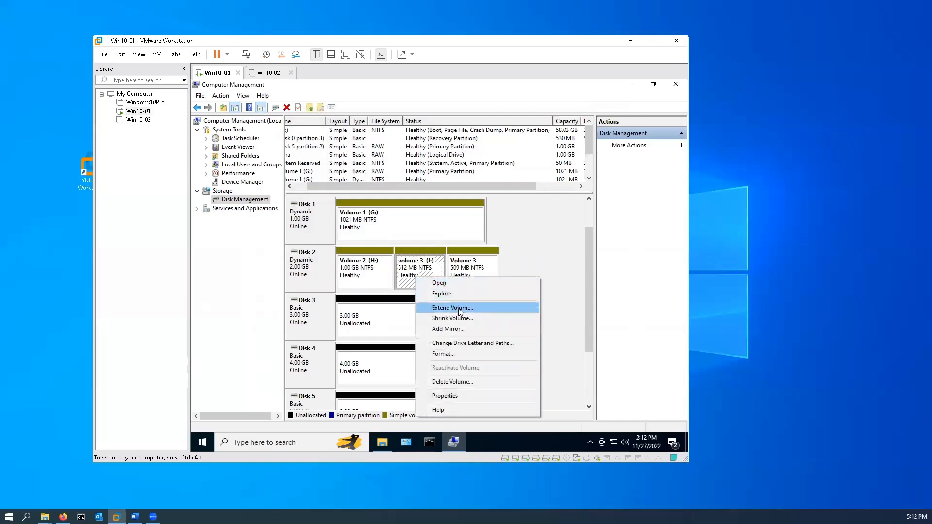
pyautogui.click(451, 382)
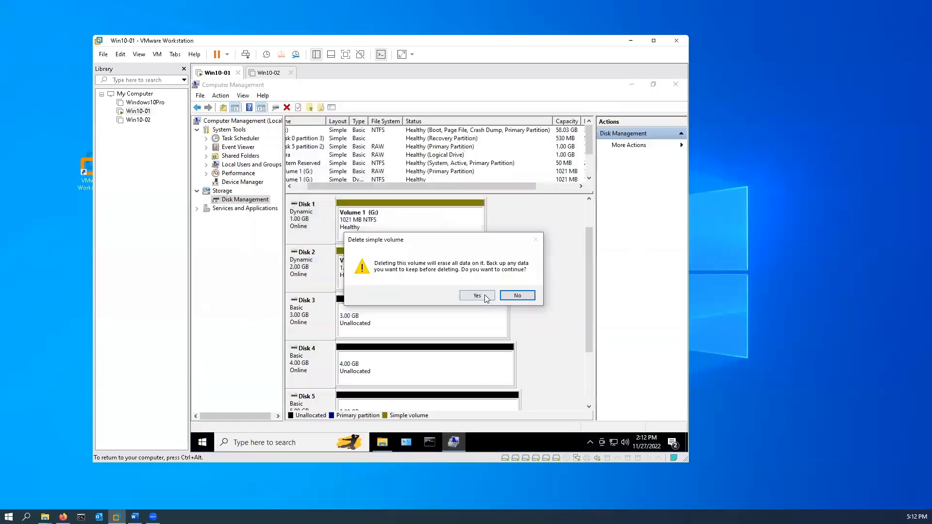
pyautogui.click(476, 296)
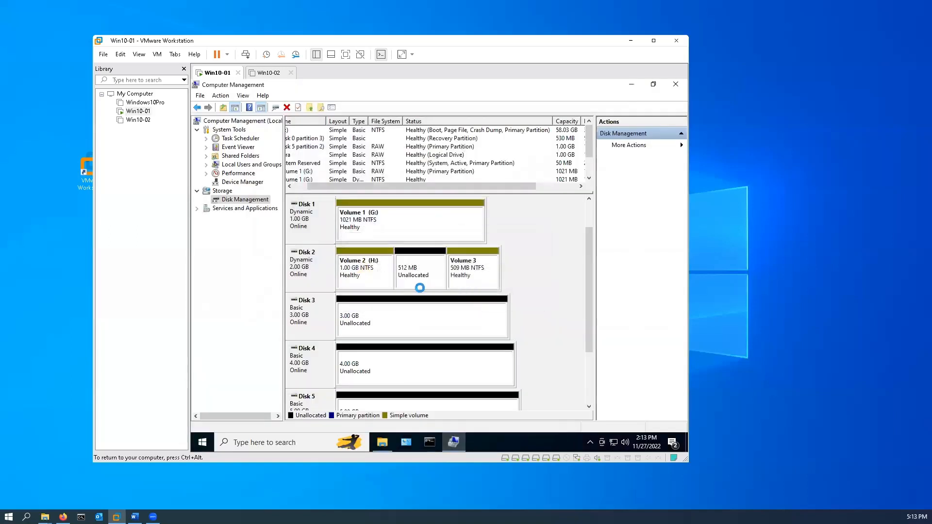
# Start a new simple volume of 511 MB in the unallocated space in the middle of Disk 2
pyautogui.rightClick(421, 266)
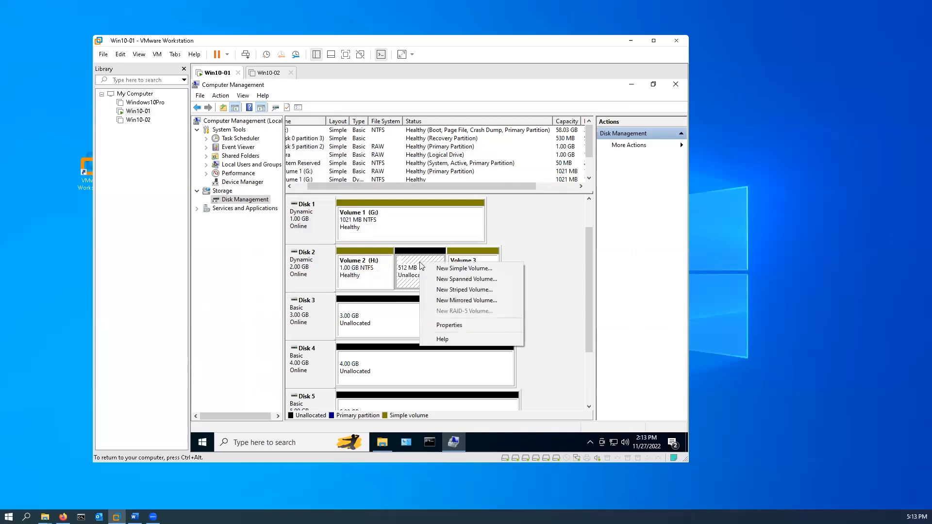
pyautogui.click(460, 269)
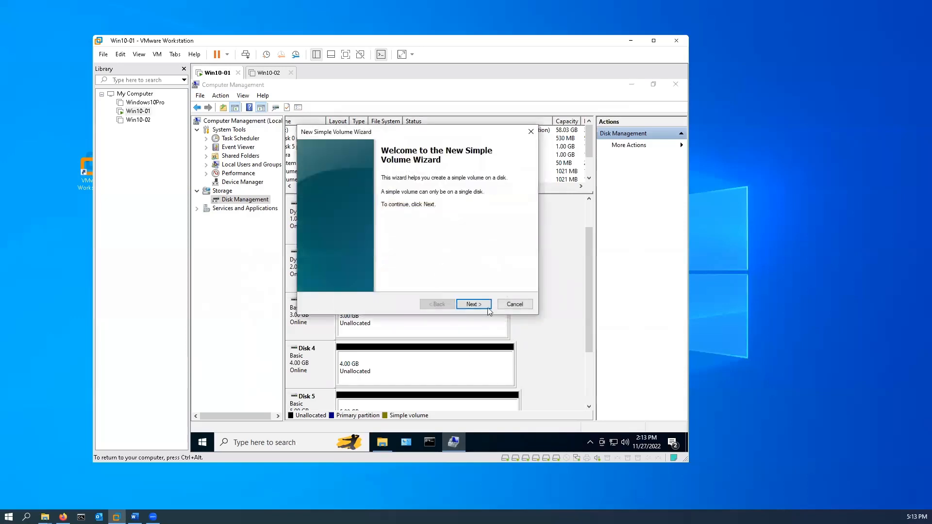
pyautogui.click(473, 304)
pyautogui.click(474, 303)
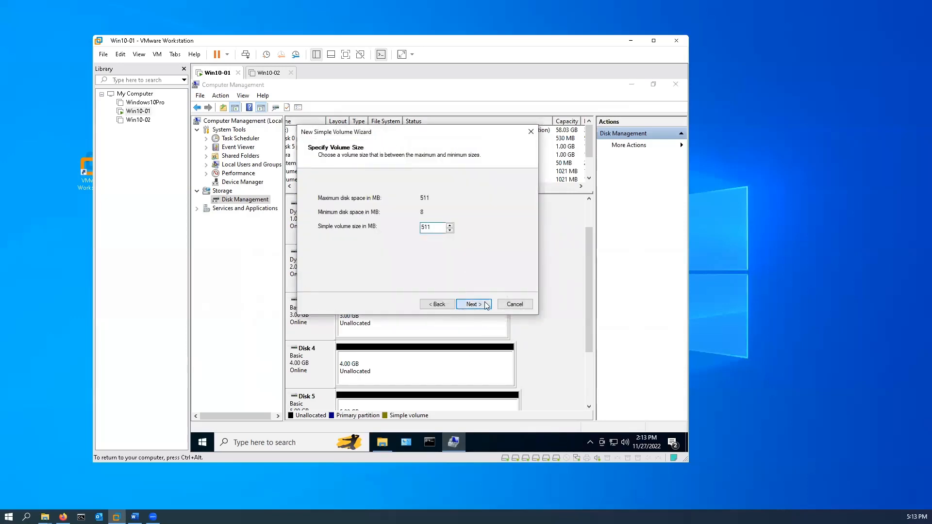
# Mount the new volume in the empty NTFS folder G:\Volume 4 instead of assigning a drive letter
pyautogui.click(334, 212)
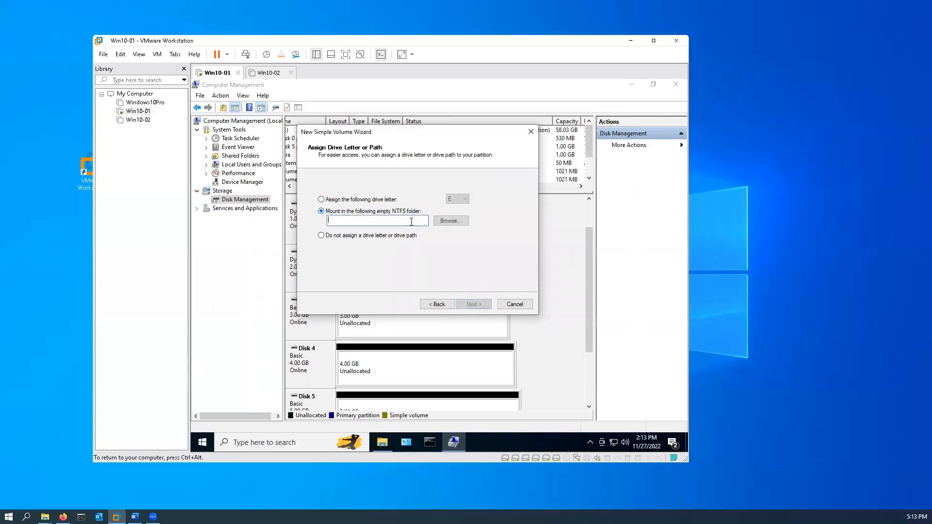
pyautogui.click(461, 221)
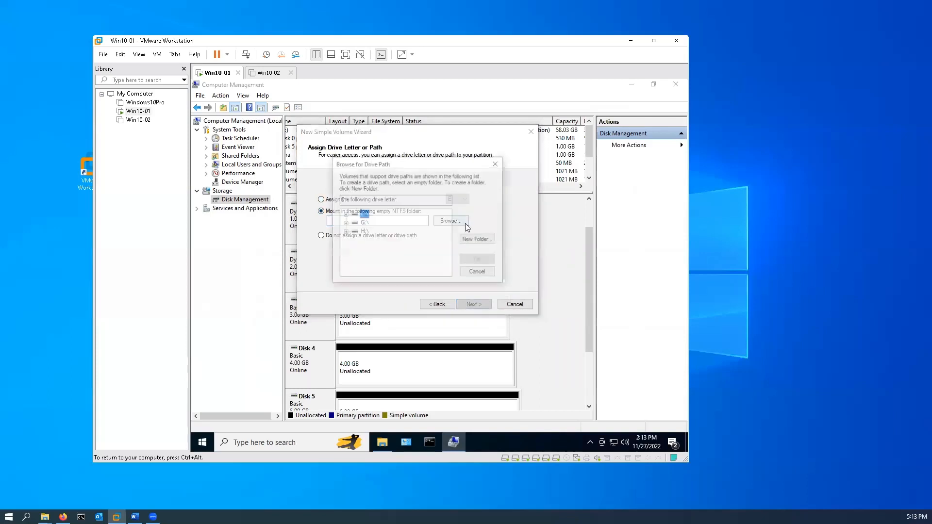
pyautogui.doubleClick(364, 222)
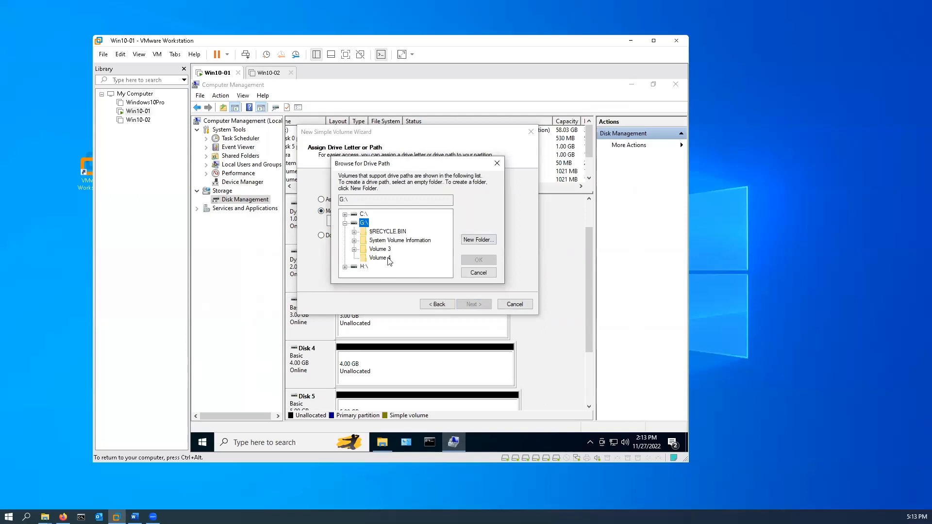
pyautogui.click(388, 258)
pyautogui.click(489, 260)
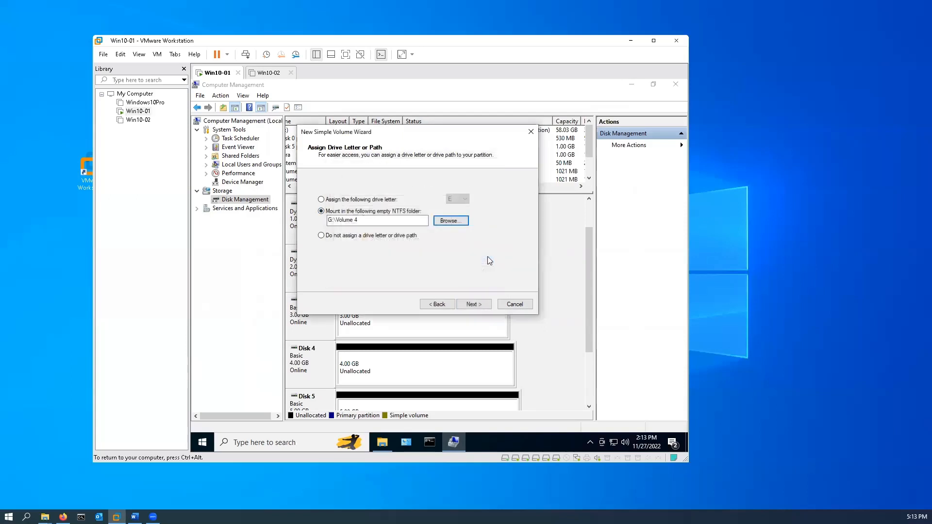
pyautogui.click(484, 305)
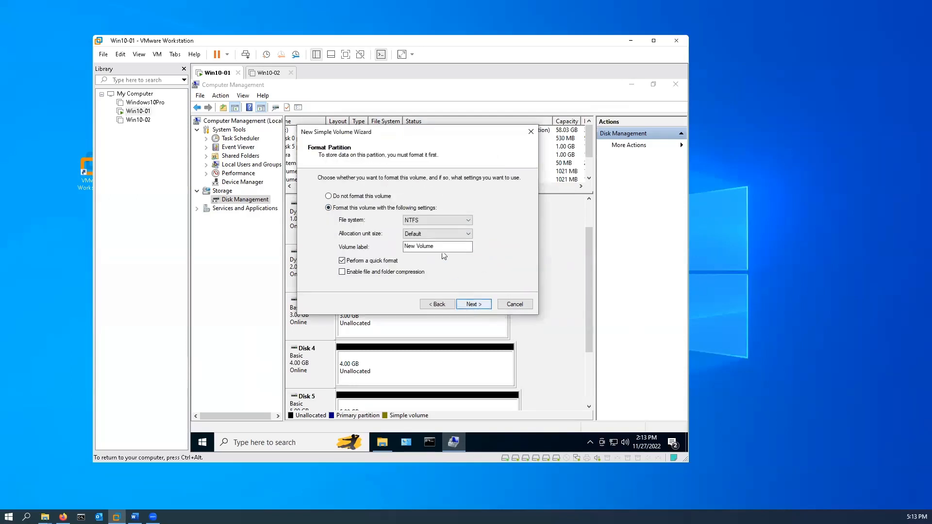
# Label the new volume Volume 4, keep the NTFS quick format, and finish creating it
pyautogui.moveTo(435, 246); pyautogui.dragTo(404, 247)
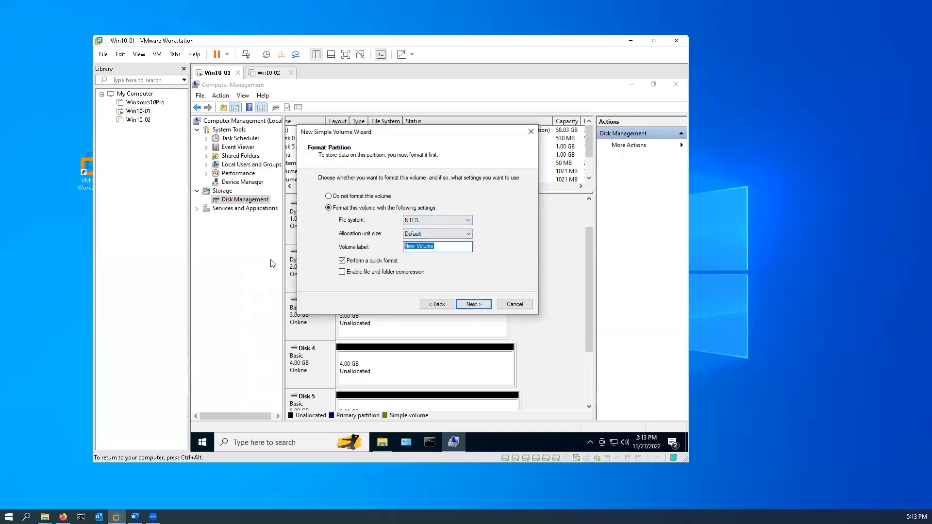
pyautogui.write('Volume 4')
pyautogui.click(477, 307)
pyautogui.click(478, 307)
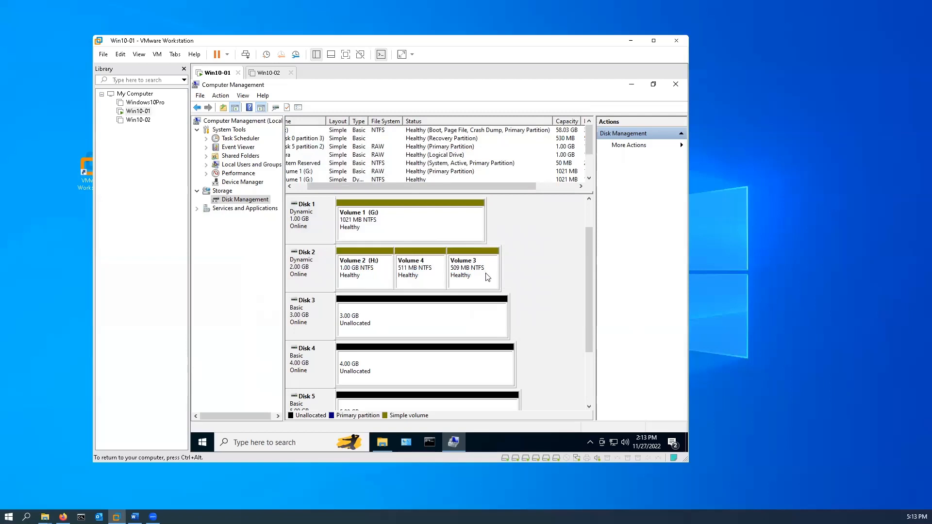
# Check the mounted Volume 3 and Volume 4 folders on Volume 1 (G:) in File Explorer, and close the window
pyautogui.click(382, 442)
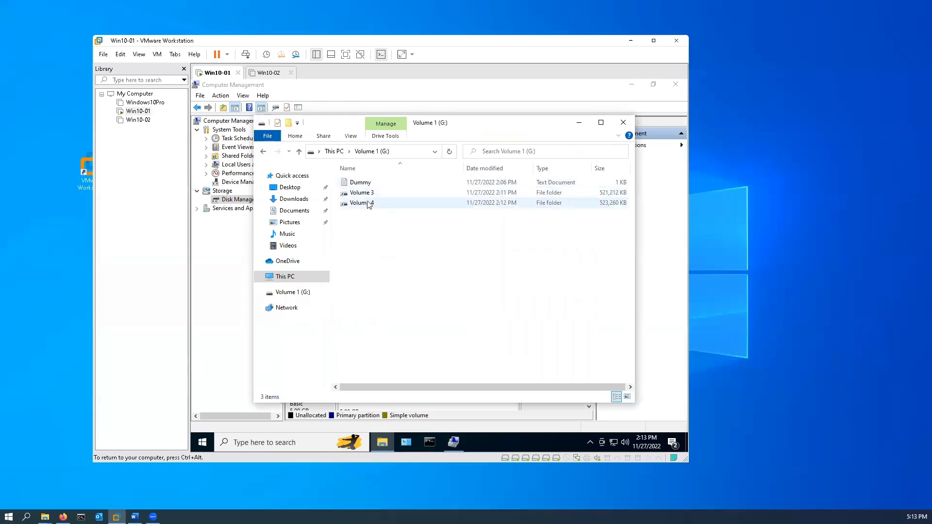
pyautogui.click(370, 153)
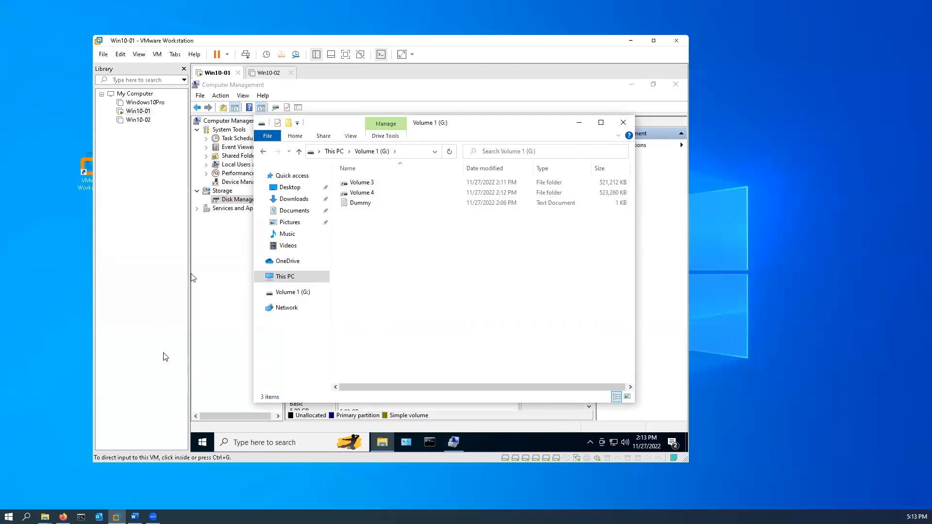
pyautogui.click(624, 123)
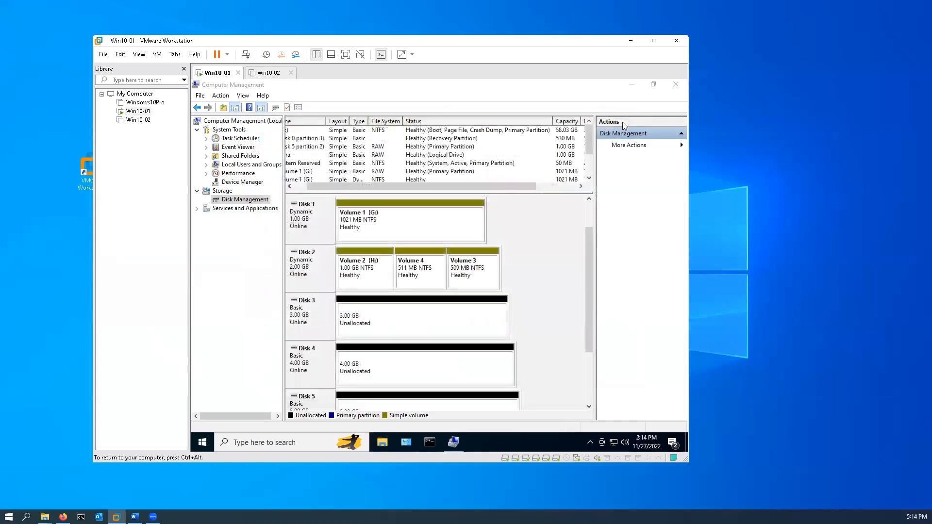
# Check Disk 2's conversion options and delete Volume 2 (H:) from the disk
pyautogui.rightClick(309, 273)
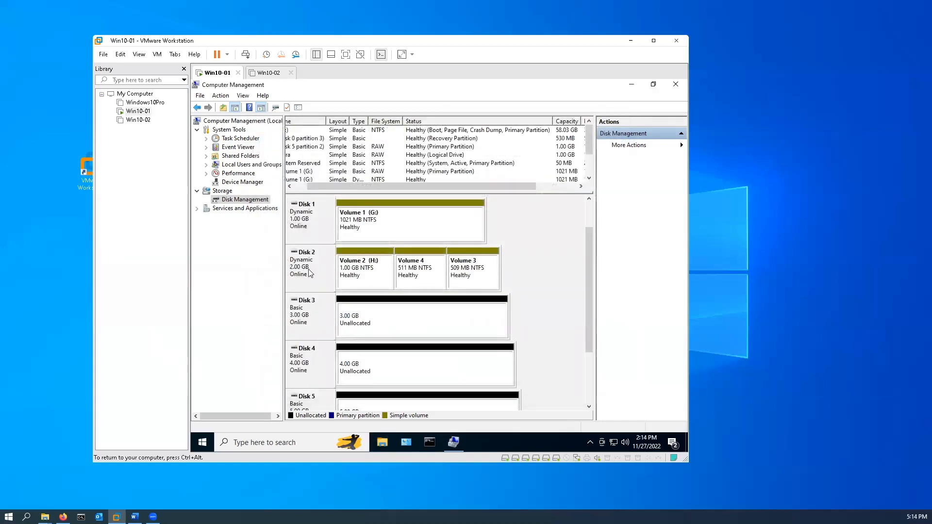
pyautogui.rightClick(375, 269)
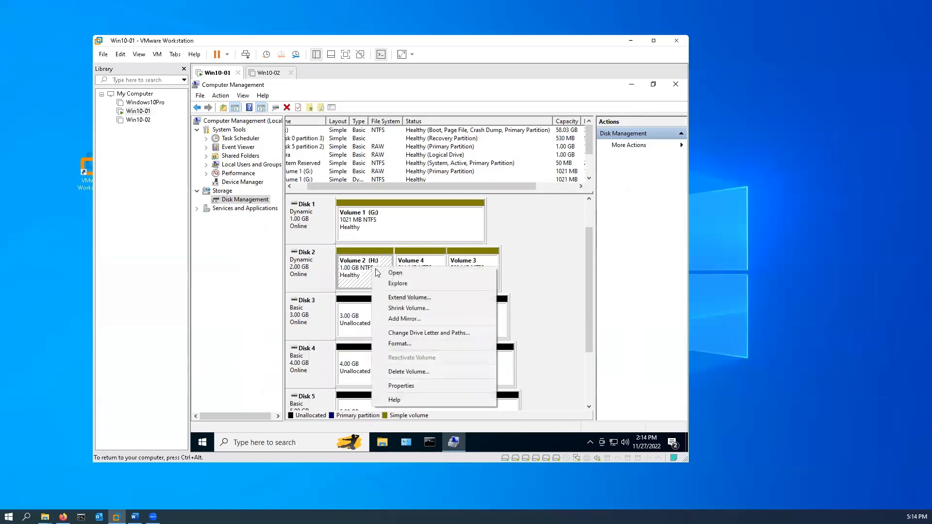
pyautogui.click(422, 371)
pyautogui.click(477, 295)
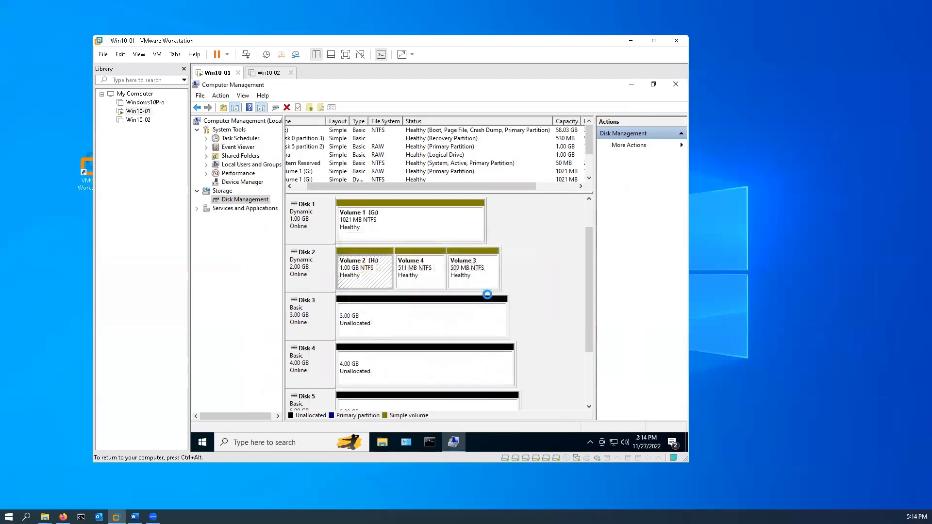
# Delete the folder-mounted volumes Volume 4 and Volume 3 from Disk 2
pyautogui.rightClick(428, 275)
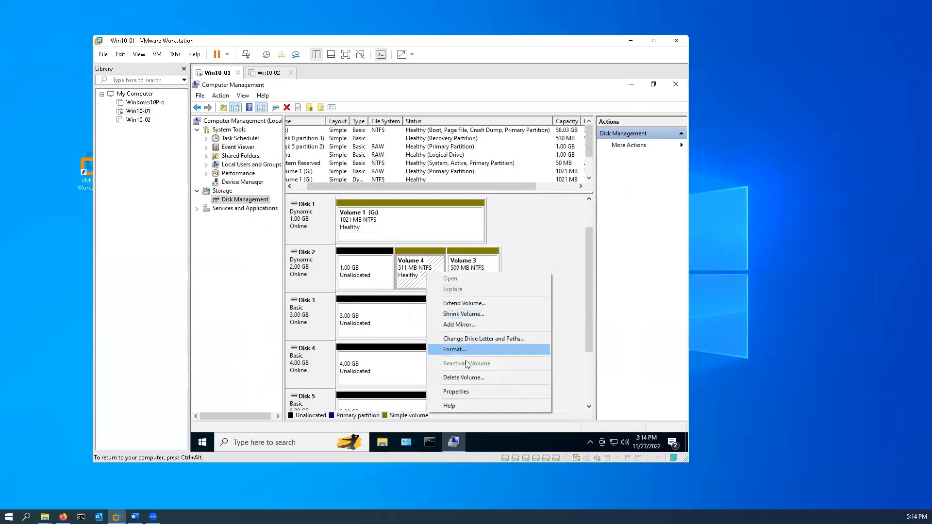
pyautogui.click(464, 378)
pyautogui.click(477, 296)
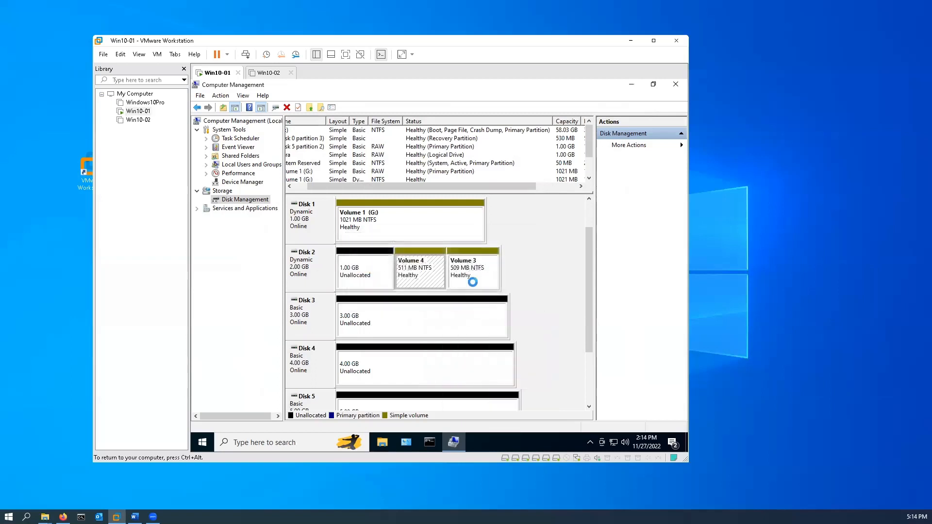
pyautogui.rightClick(471, 267)
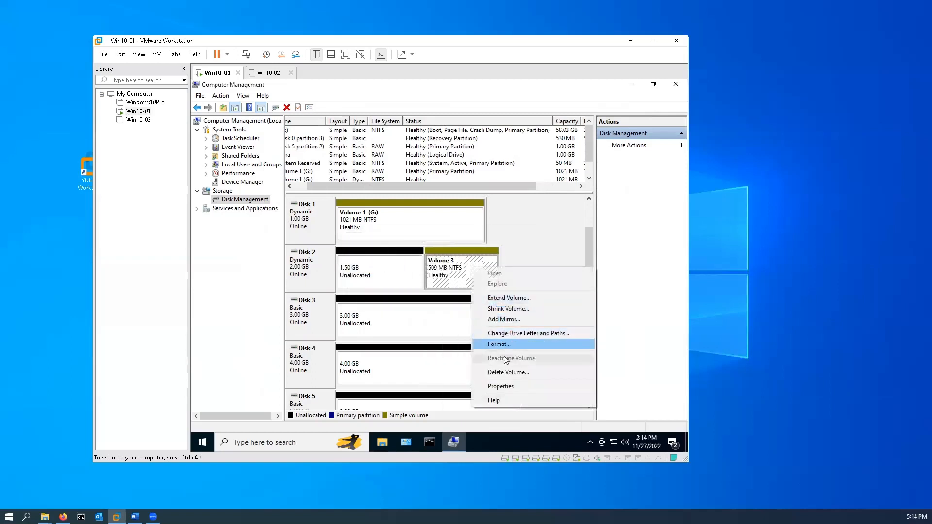
pyautogui.click(516, 371)
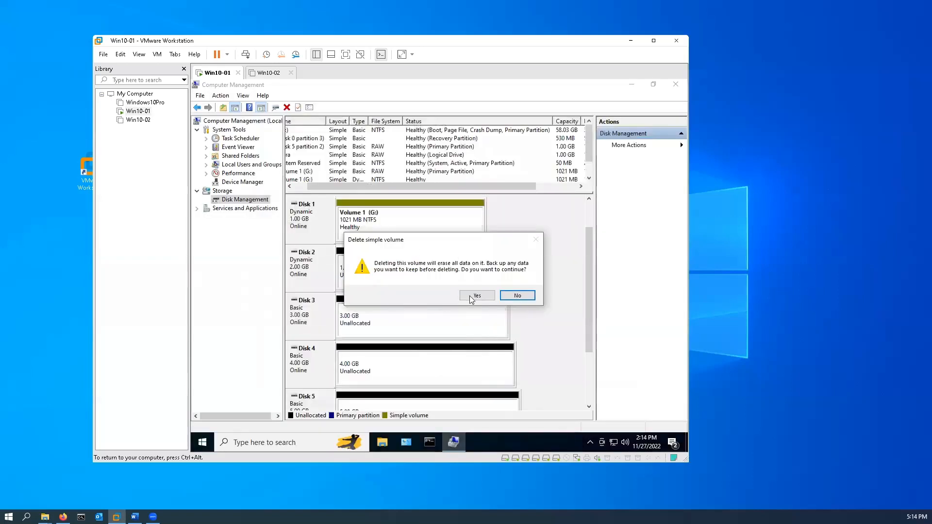
pyautogui.click(476, 296)
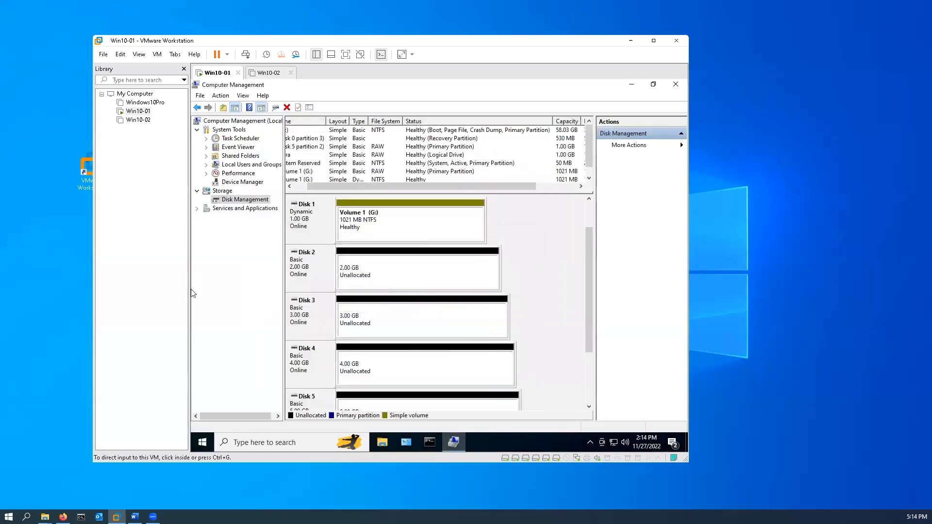
# Compare the conversion options of Disk 2 and Disk 1, and delete Volume 1 (G:) from Disk 1
pyautogui.rightClick(315, 279)
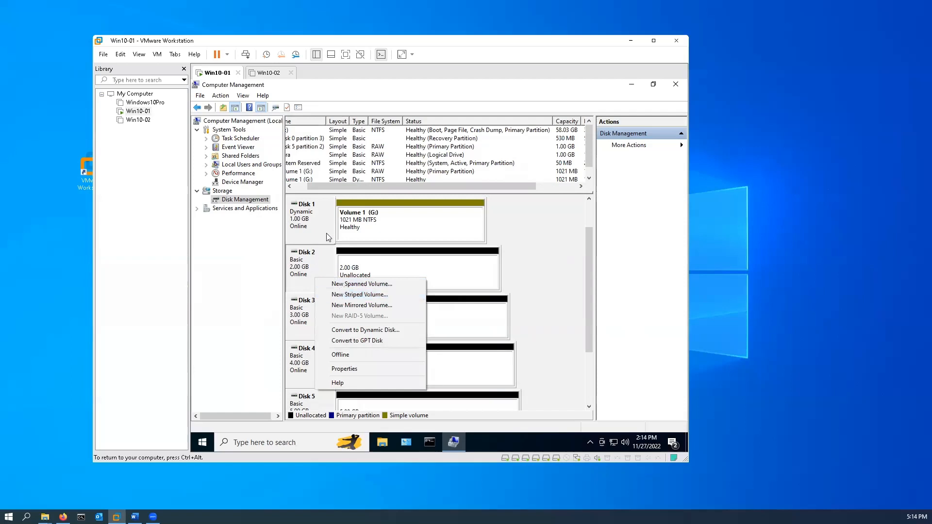
pyautogui.rightClick(313, 217)
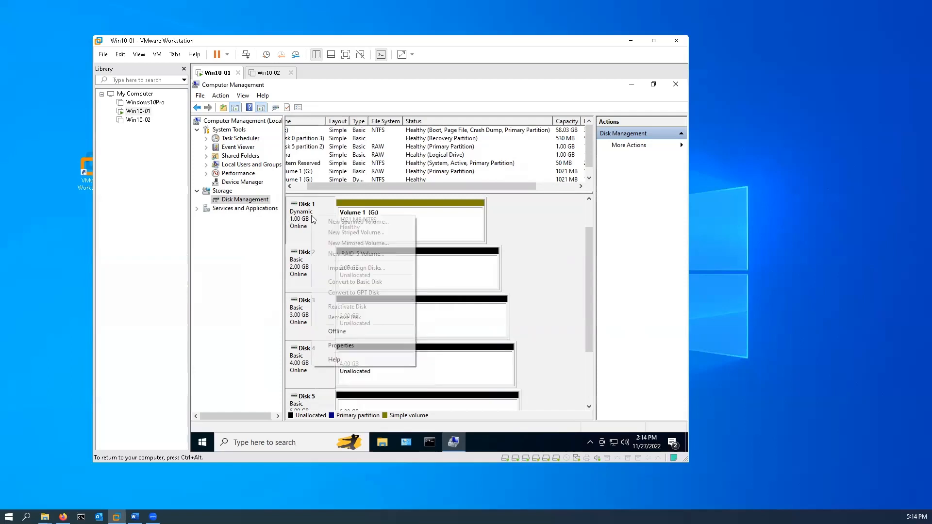
pyautogui.rightClick(422, 223)
pyautogui.click(449, 328)
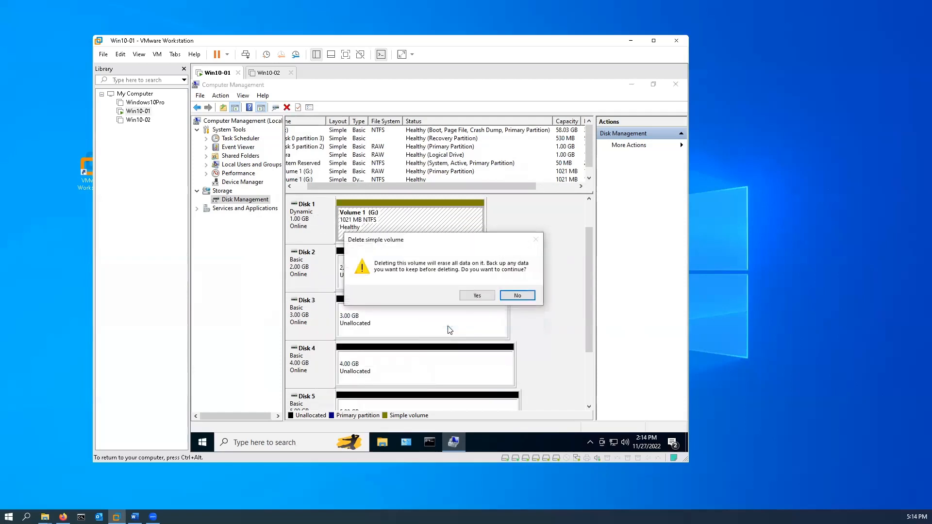
pyautogui.click(477, 296)
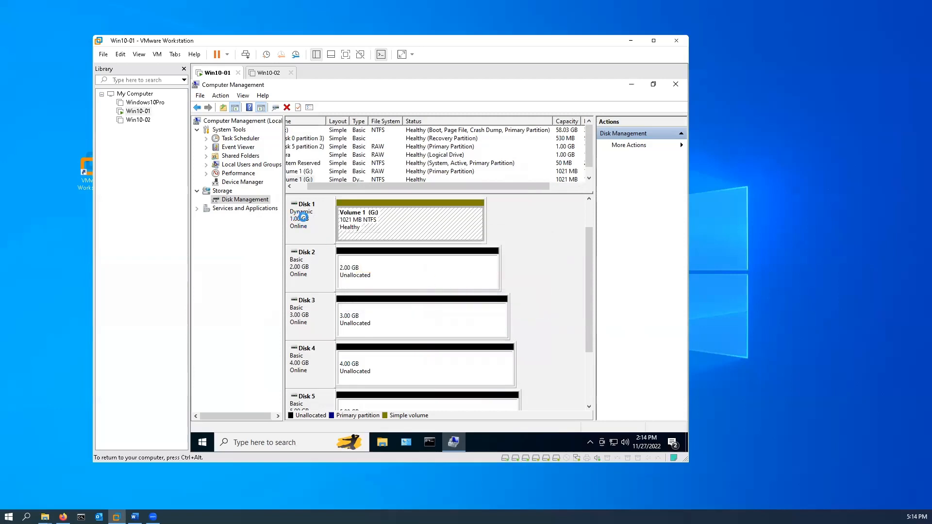
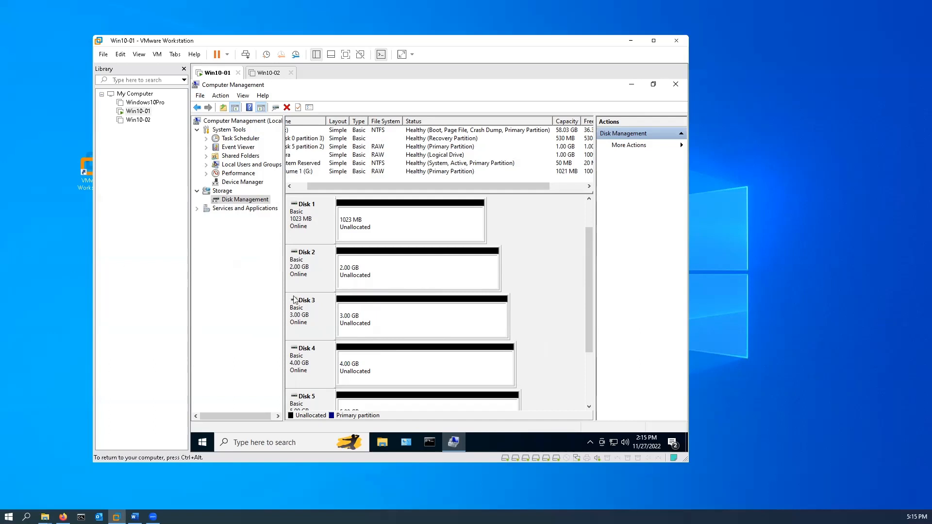
# Start a new spanned volume on Disk 1 using 512 MB, and add Disk 2 with its full 2045 MB
pyautogui.rightClick(315, 222)
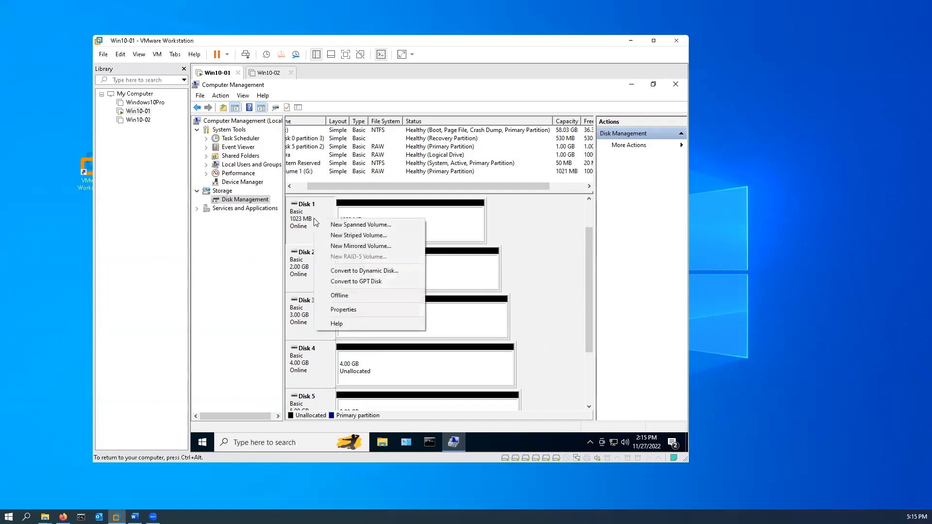
pyautogui.click(362, 226)
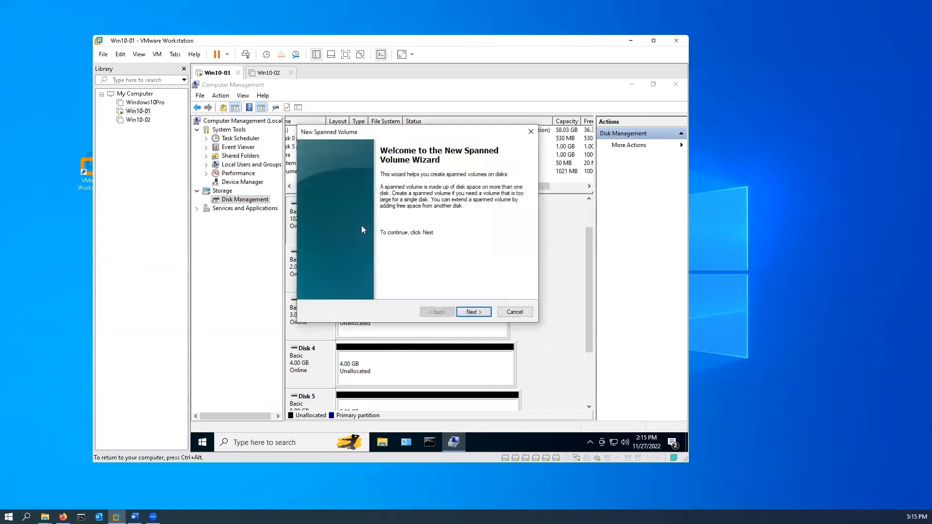
pyautogui.click(475, 312)
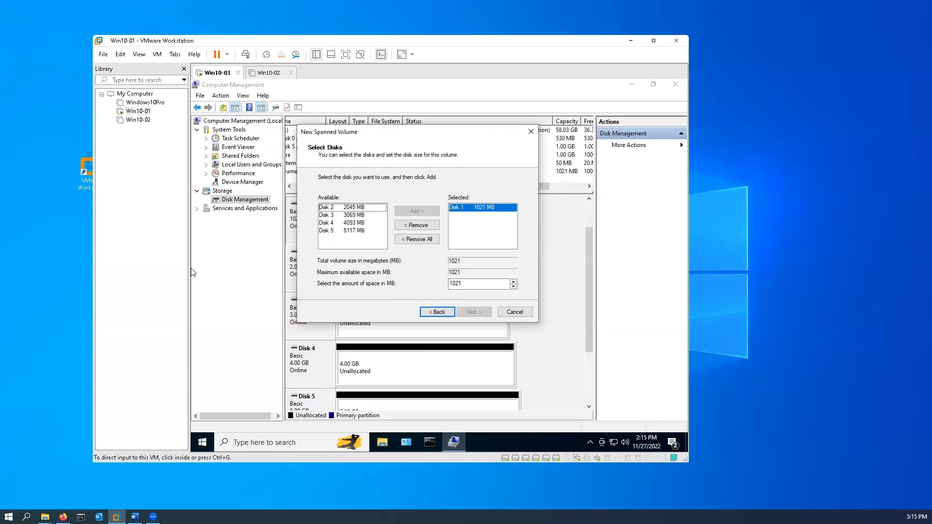
pyautogui.doubleClick(473, 283)
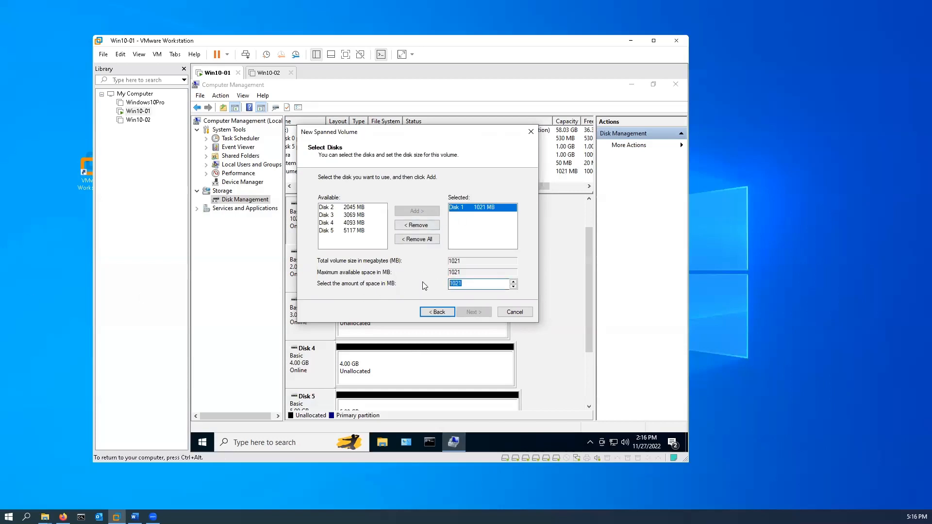
pyautogui.write('2512')
pyautogui.click(347, 208)
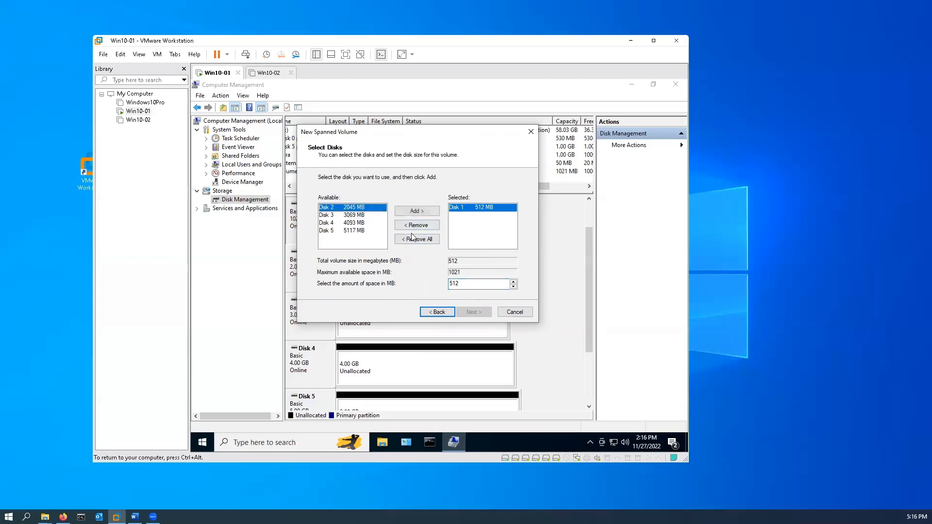
pyautogui.click(417, 211)
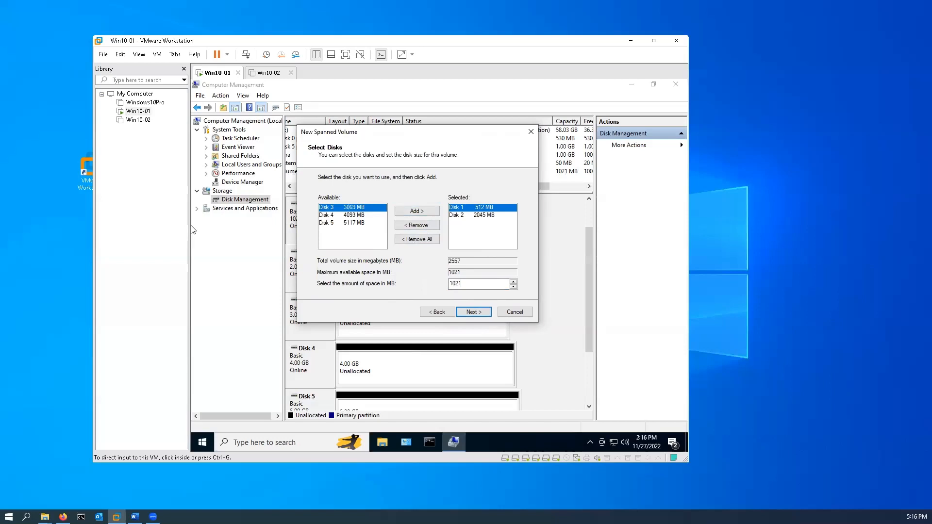
# Finish the spanned volume with drive letter E, NTFS and the label Span, accepting the conversion of its disks to dynamic
pyautogui.click(480, 316)
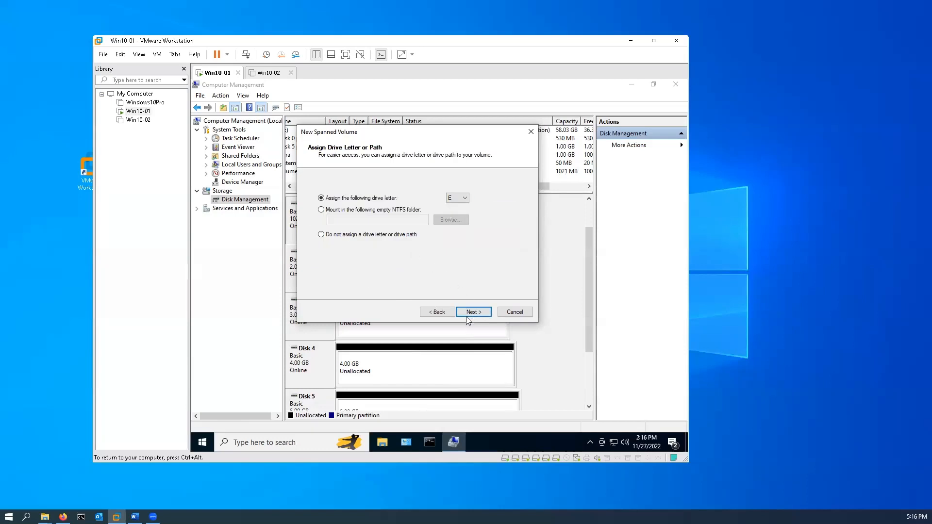
pyautogui.click(469, 314)
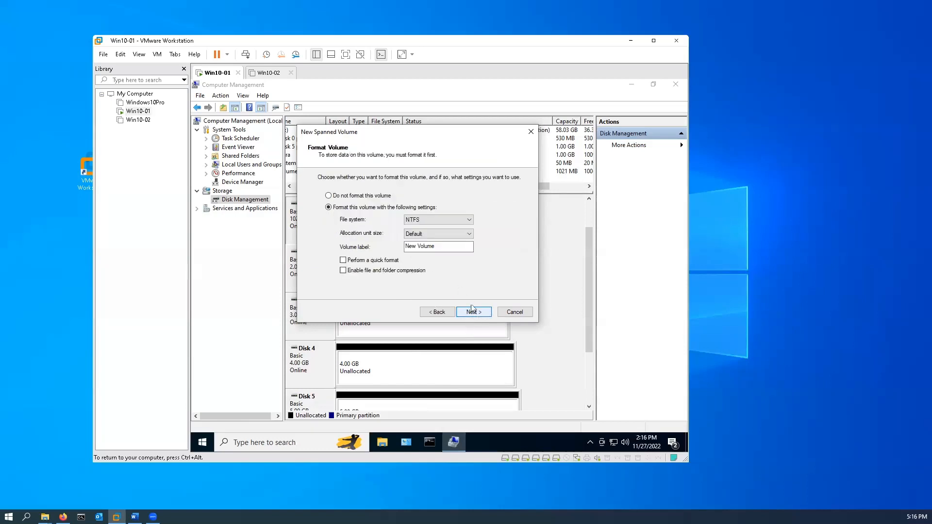
pyautogui.moveTo(444, 246); pyautogui.dragTo(356, 243)
pyautogui.write('Span')
pyautogui.click(475, 312)
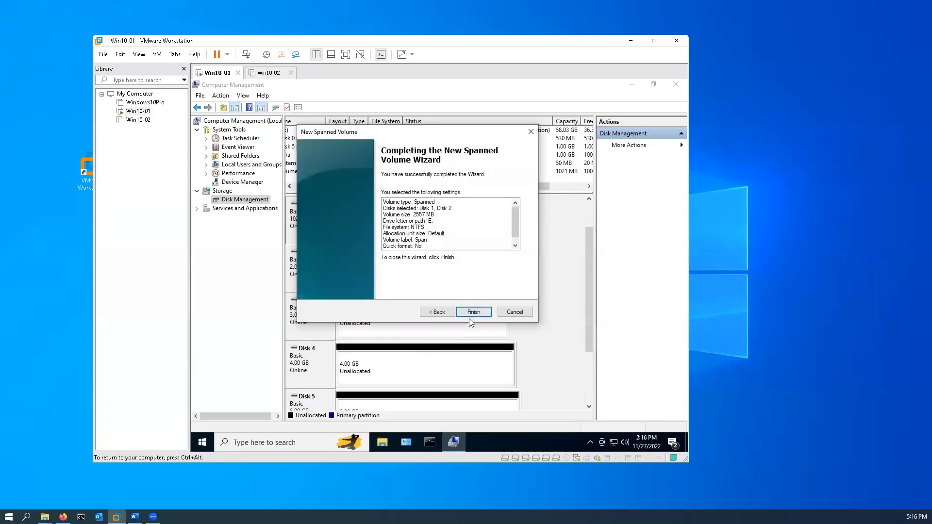
pyautogui.click(470, 314)
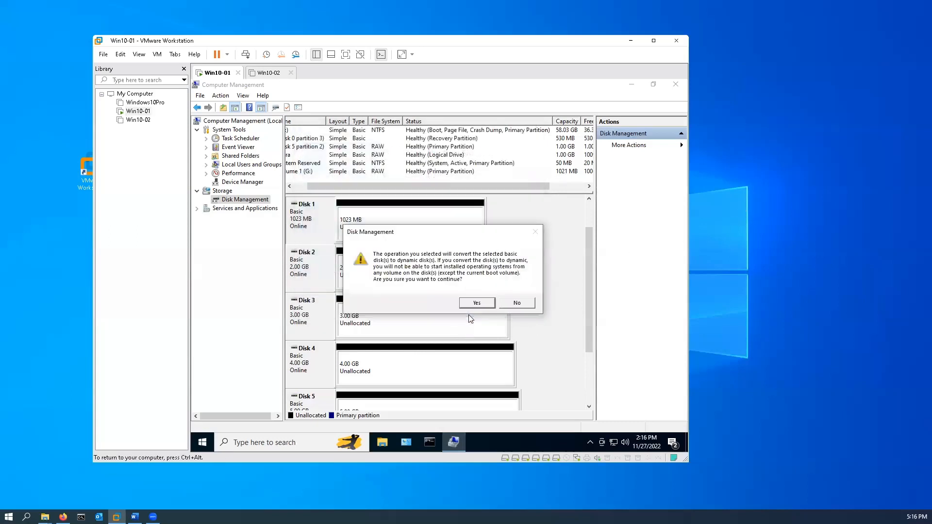
pyautogui.click(477, 302)
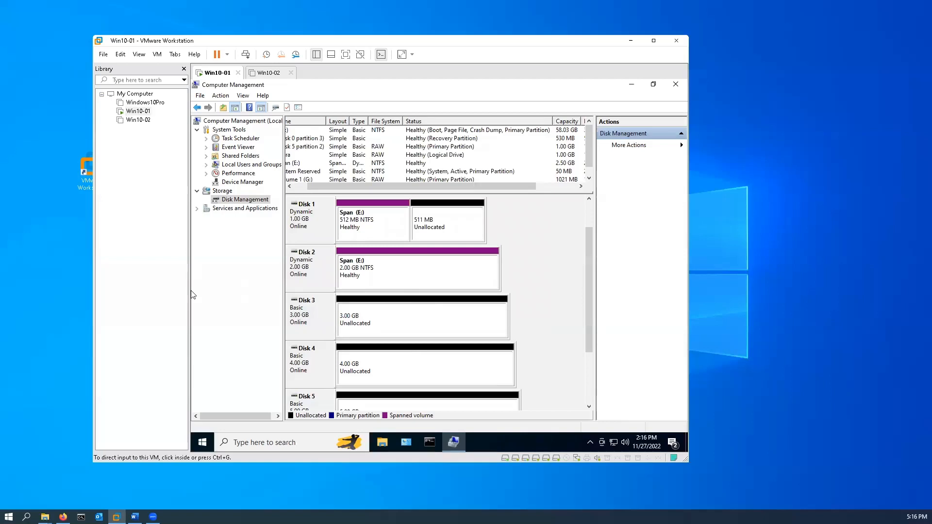
# Start a new striped volume on Disk 3 using 1024 MB per disk, and add Disk 4 and Disk 5
pyautogui.click(215, 319)
pyautogui.rightClick(322, 312)
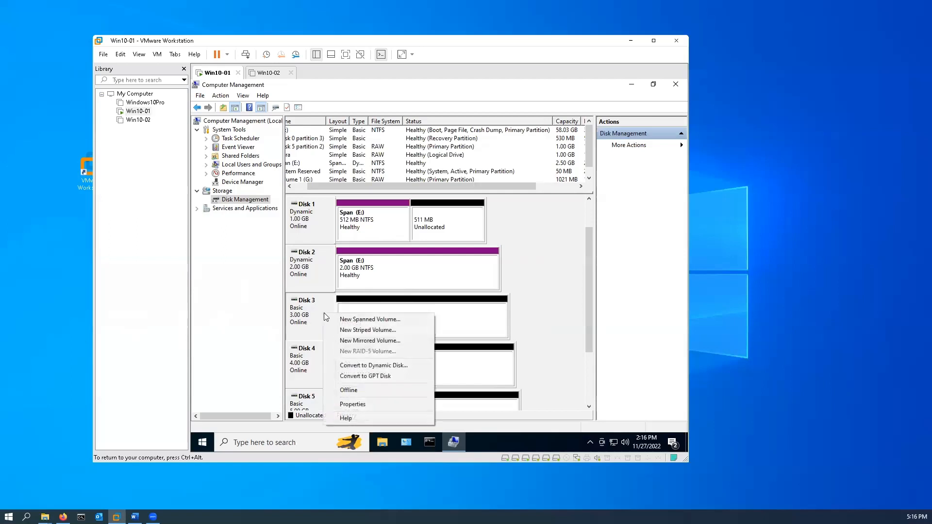
pyautogui.click(365, 334)
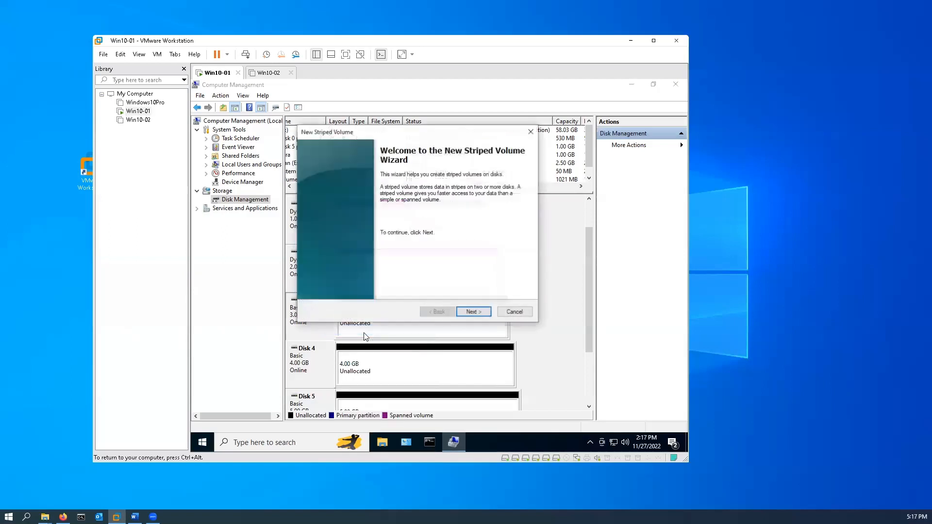
pyautogui.click(475, 313)
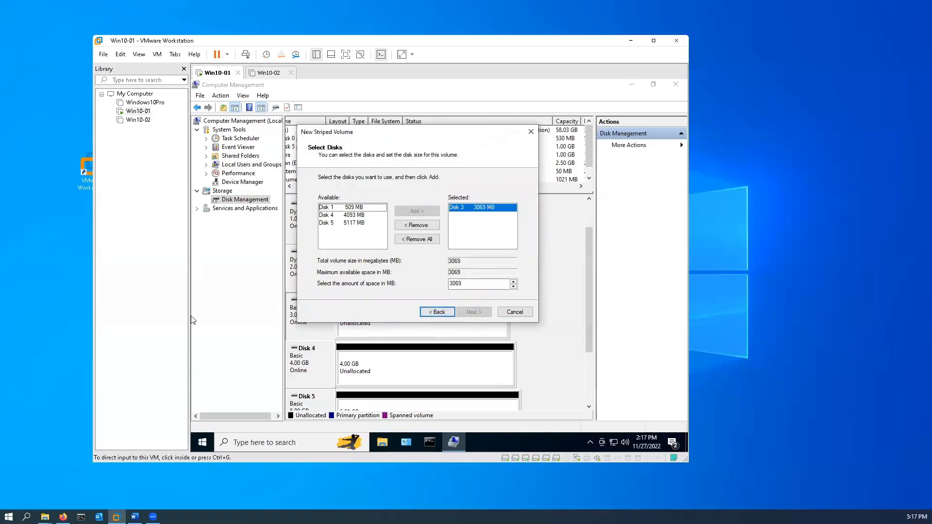
pyautogui.doubleClick(466, 284)
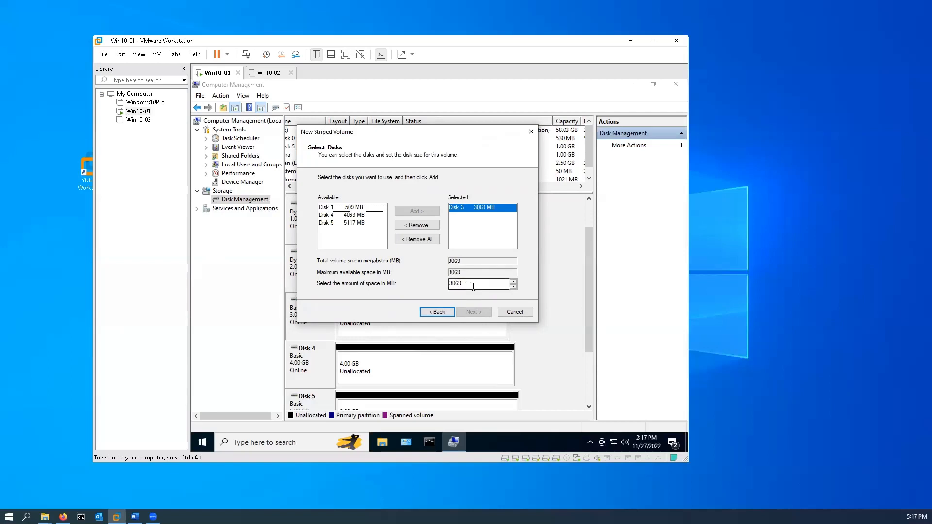
pyautogui.write('1024')
pyautogui.click(351, 214)
pyautogui.click(424, 212)
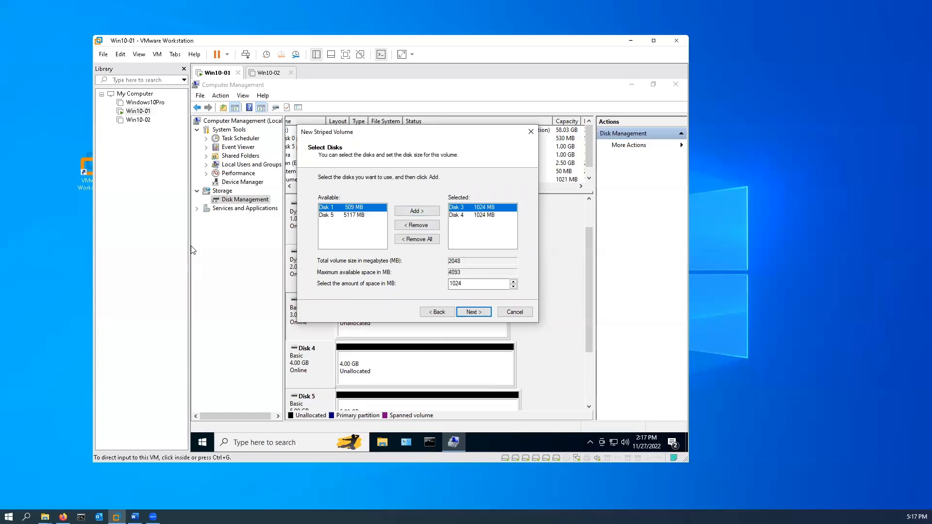
pyautogui.click(349, 216)
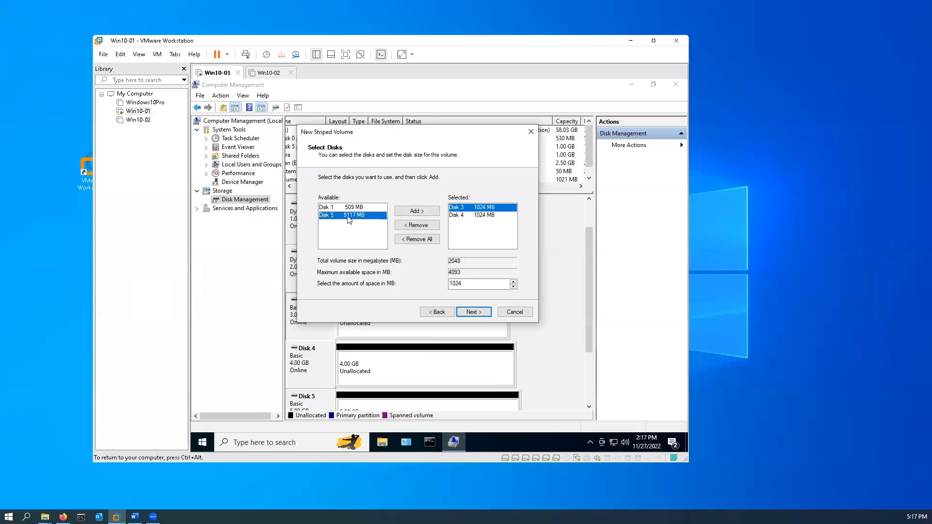
pyautogui.click(416, 212)
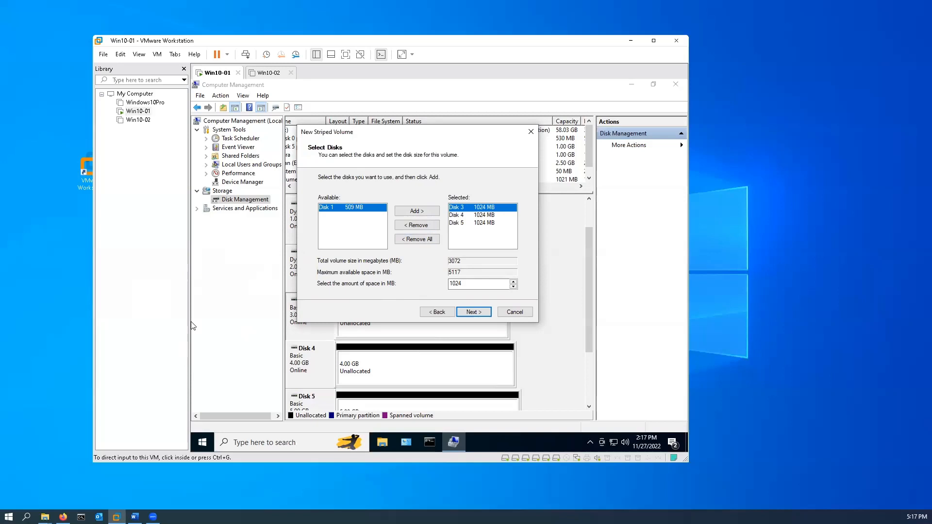
# Finish the striped volume with drive letter F, NTFS, the label Striped and quick format, accepting the conversion to dynamic disks
pyautogui.click(470, 314)
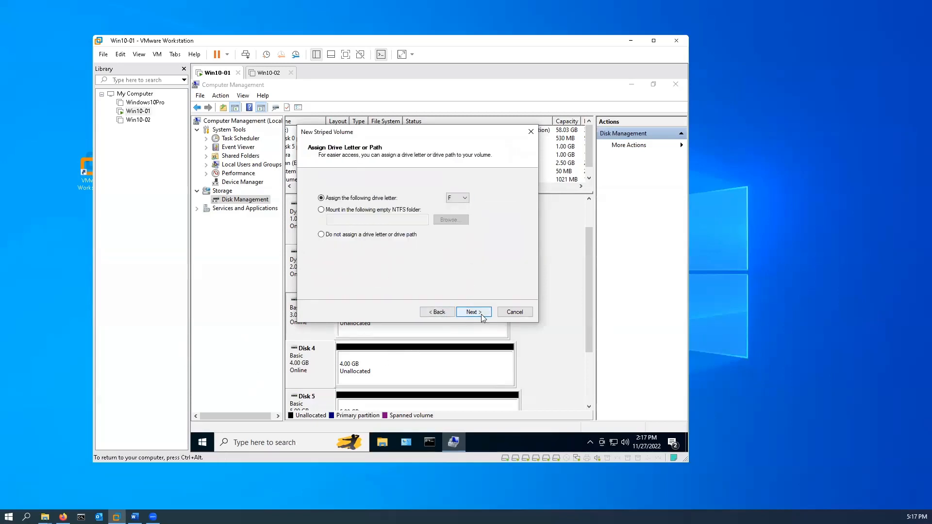
pyautogui.click(473, 313)
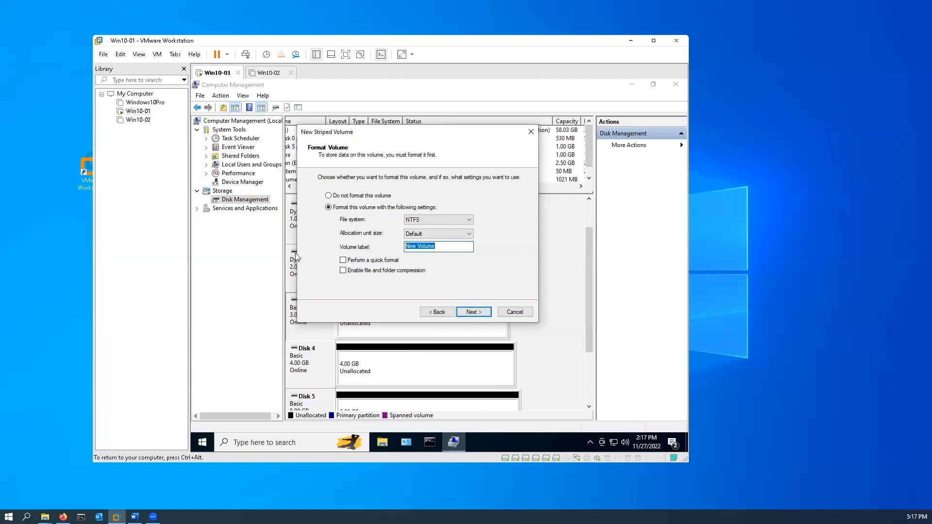
pyautogui.write('Striped')
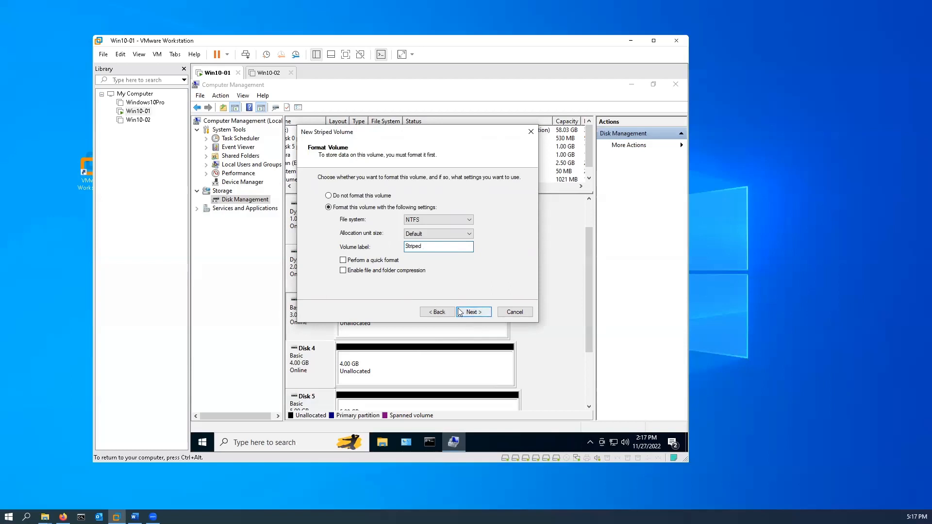
pyautogui.click(357, 263)
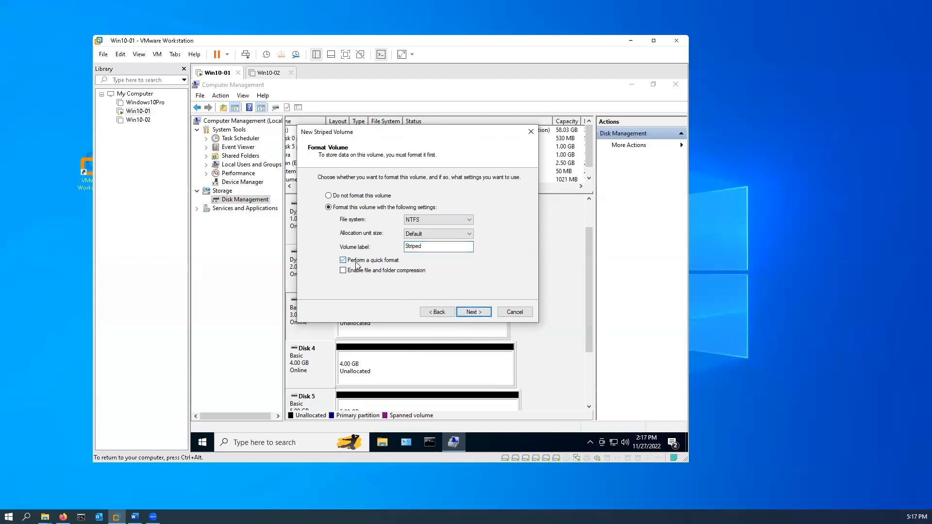
pyautogui.click(473, 314)
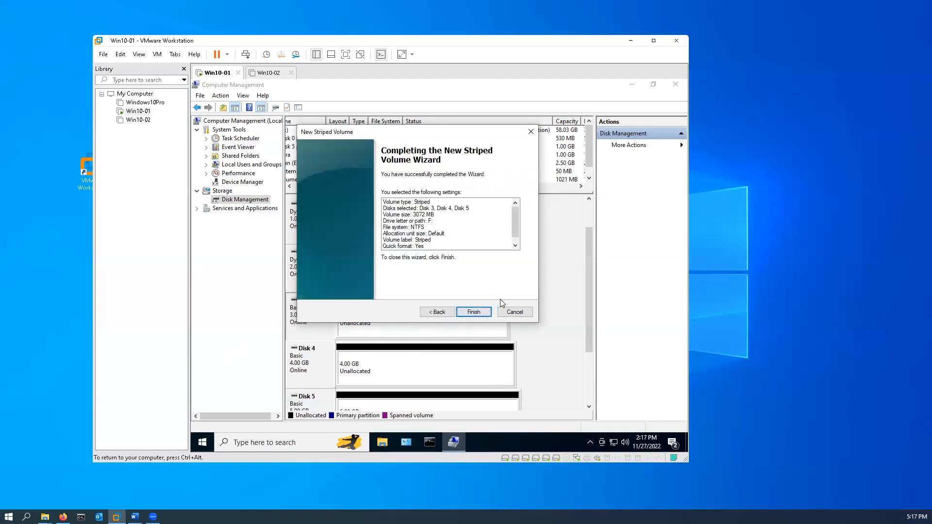
pyautogui.click(482, 316)
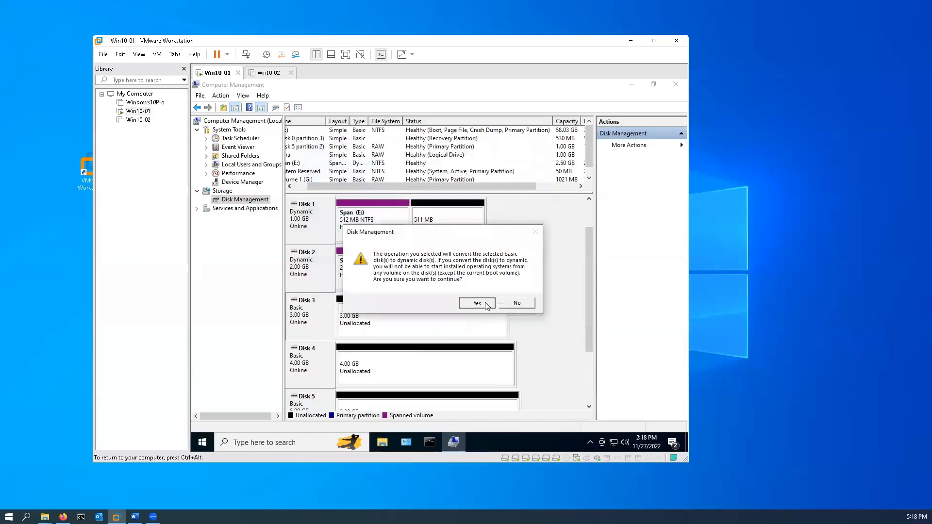
pyautogui.click(487, 304)
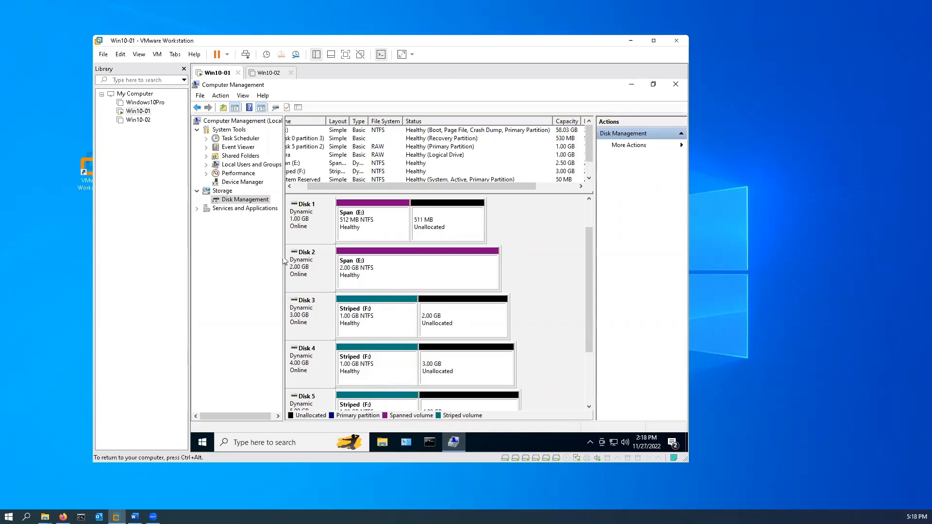
# Start a new mirrored volume on Disk 1 using 509 MB, and add Disk 3 as the second disk
pyautogui.rightClick(313, 228)
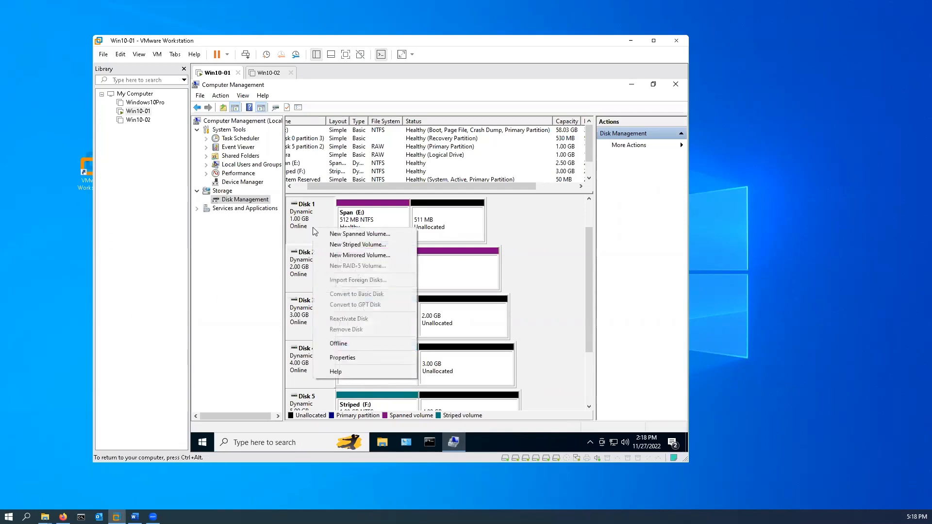
pyautogui.click(360, 255)
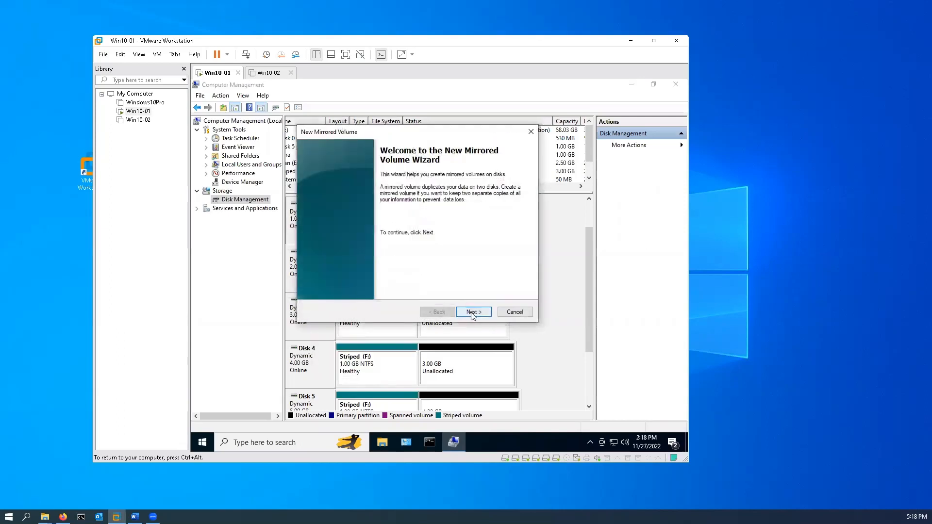
pyautogui.click(474, 314)
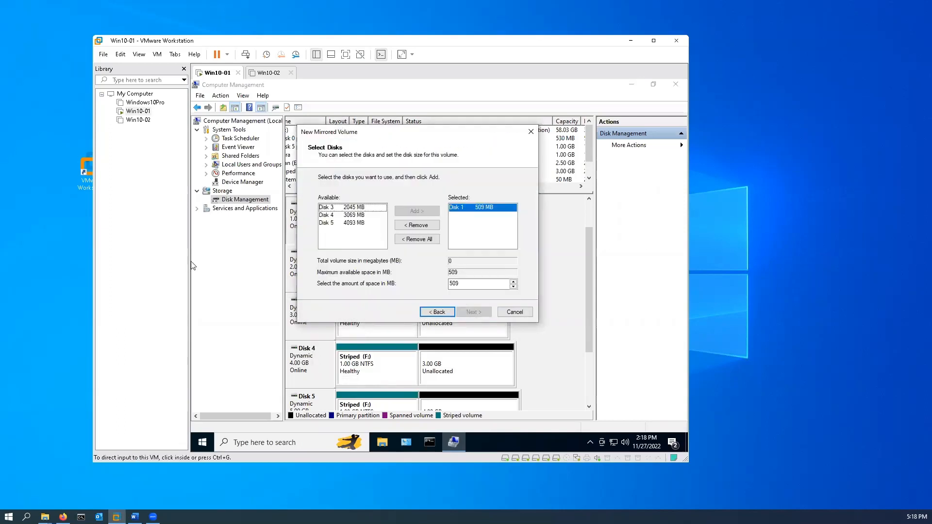
pyautogui.click(350, 209)
pyautogui.click(418, 212)
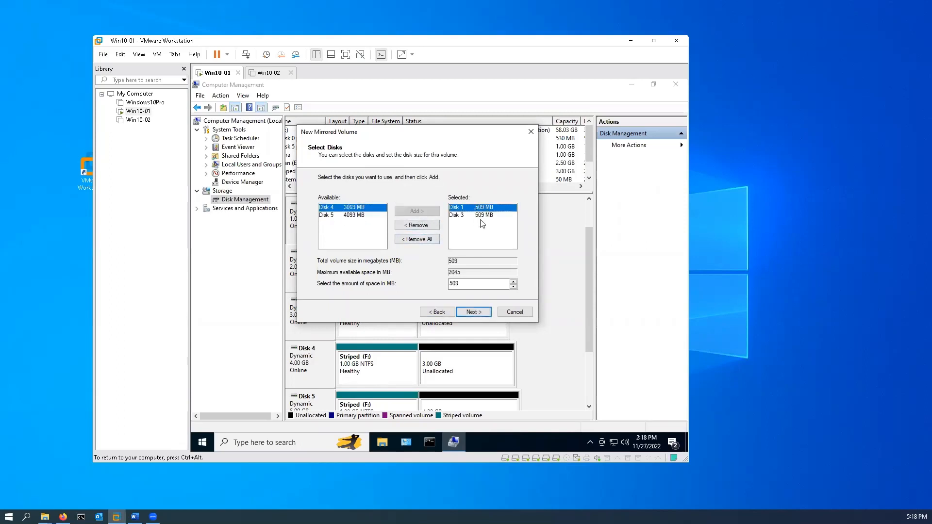
# Finish the mirrored volume with drive letter G, NTFS and the label Mirror
pyautogui.click(481, 314)
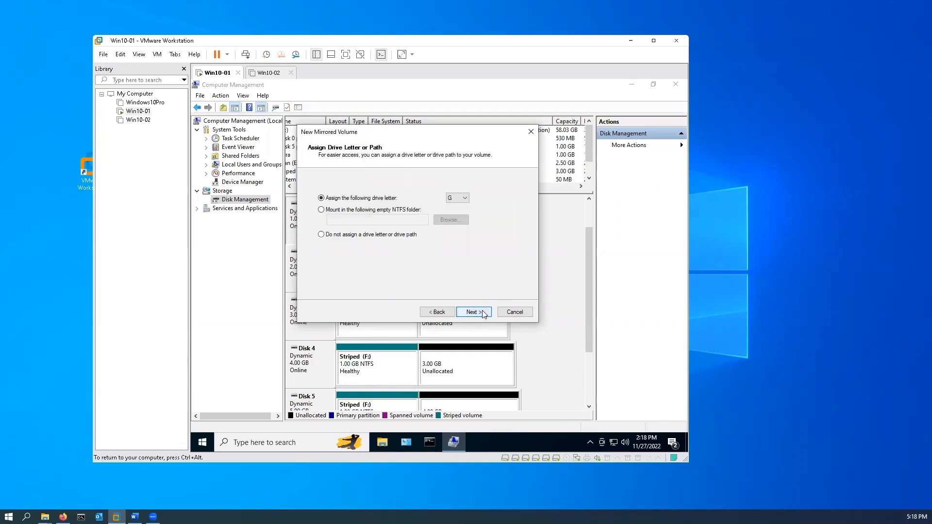
pyautogui.click(483, 313)
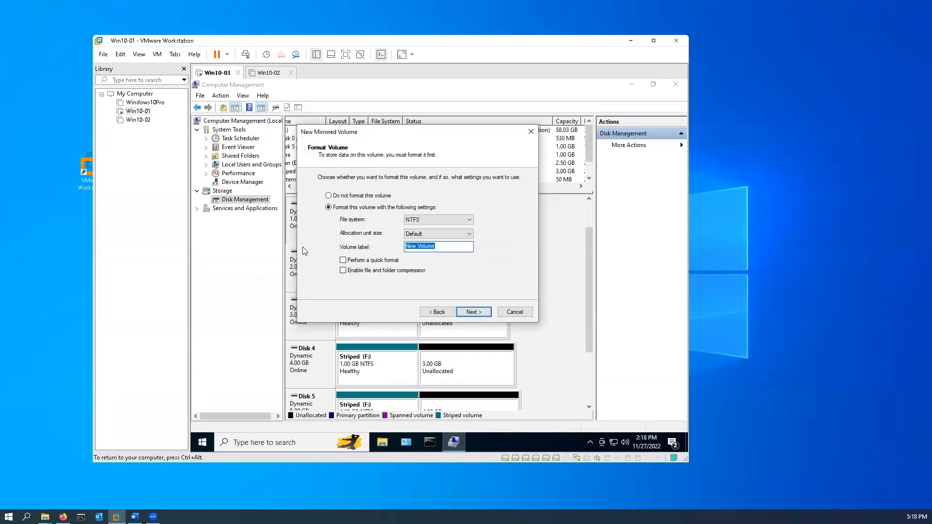
pyautogui.write('Mirror')
pyautogui.click(469, 312)
pyautogui.click(474, 313)
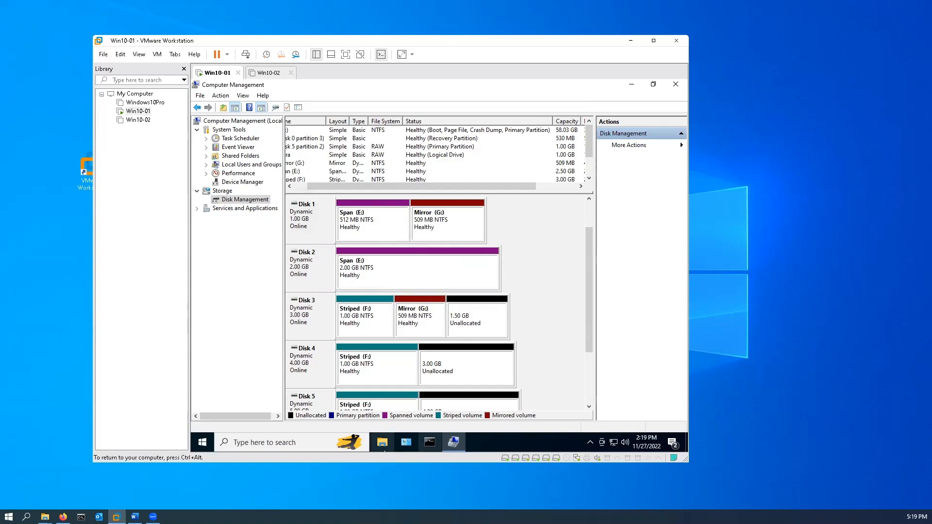
# Check the Span, Striped and Mirror drives under This PC in File Explorer
pyautogui.click(383, 444)
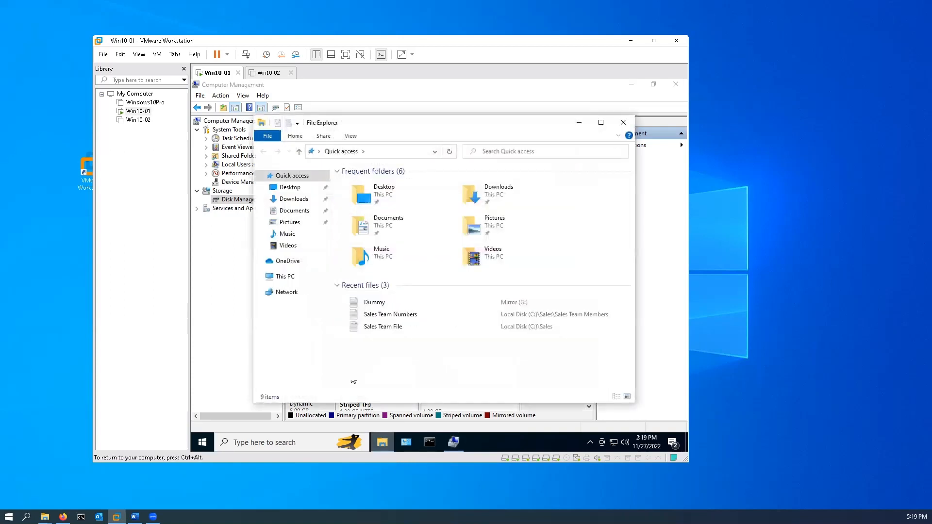
pyautogui.click(280, 277)
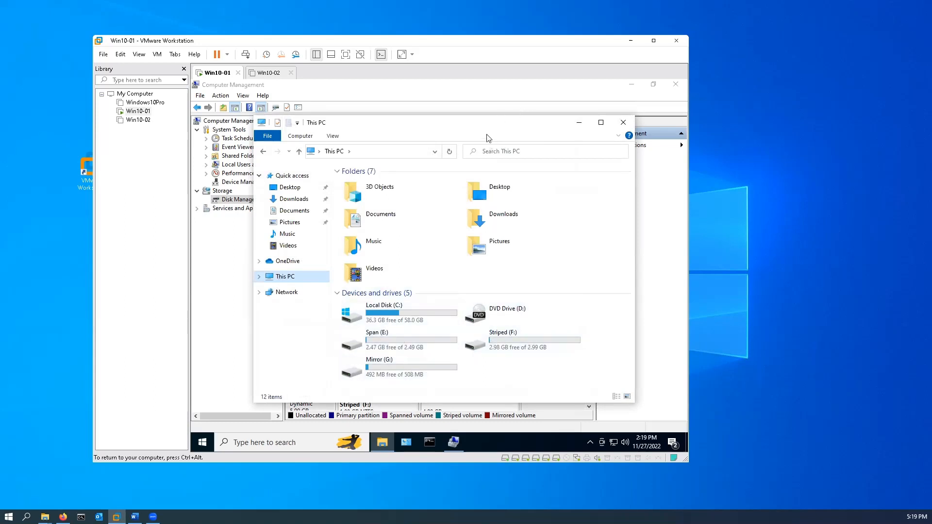
pyautogui.moveTo(524, 134); pyautogui.dragTo(476, 109)
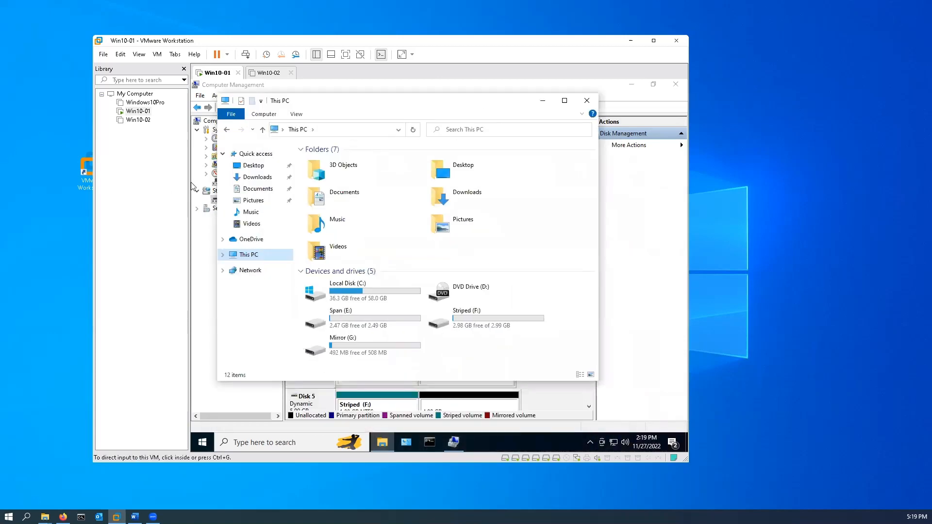